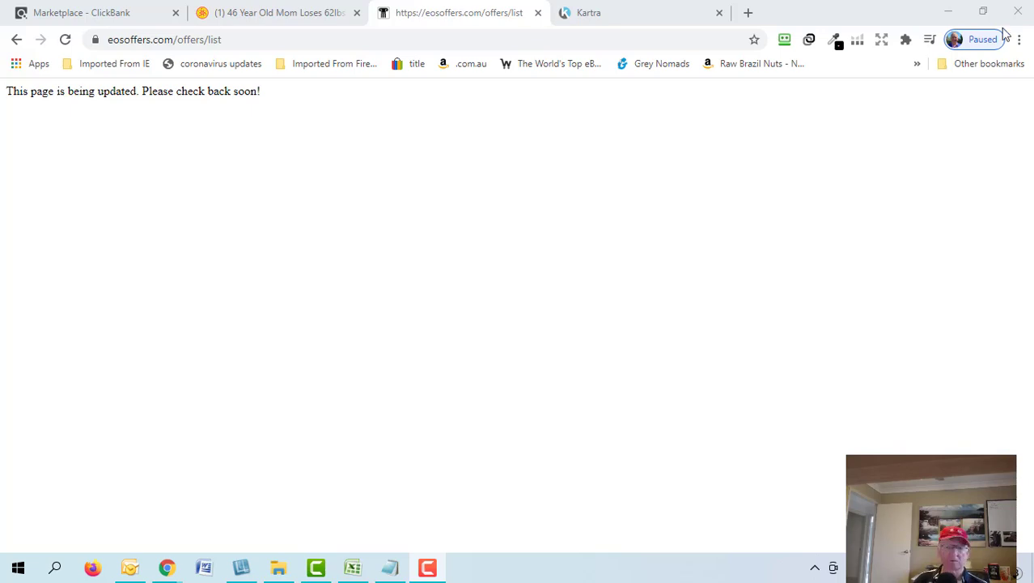
Switch to the ClickBank Marketplace results and choose to promote the Leptitox offer.
{"action": "left_click", "coordinate": [116, 15]}
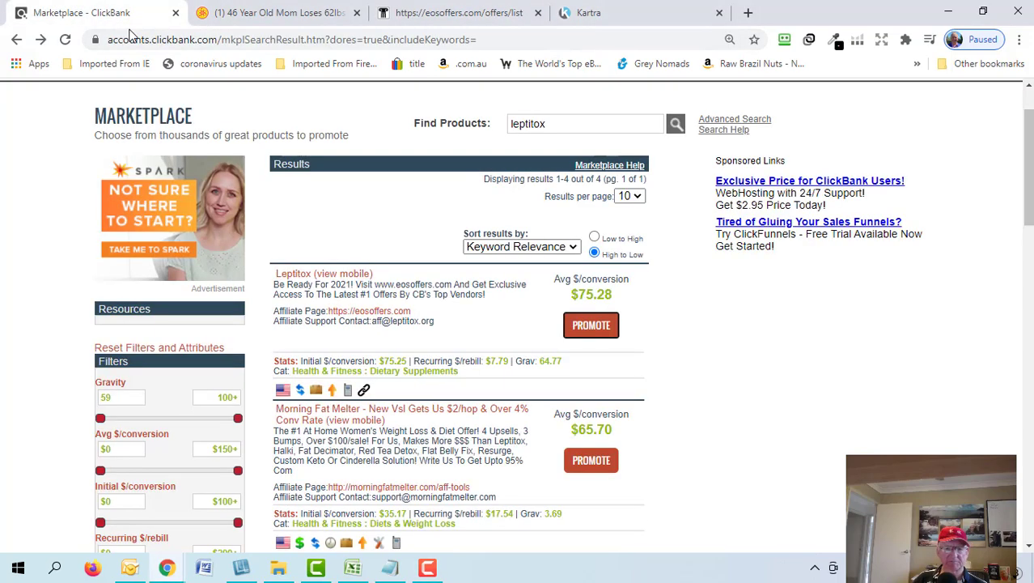
{"action": "left_click", "coordinate": [599, 334]}
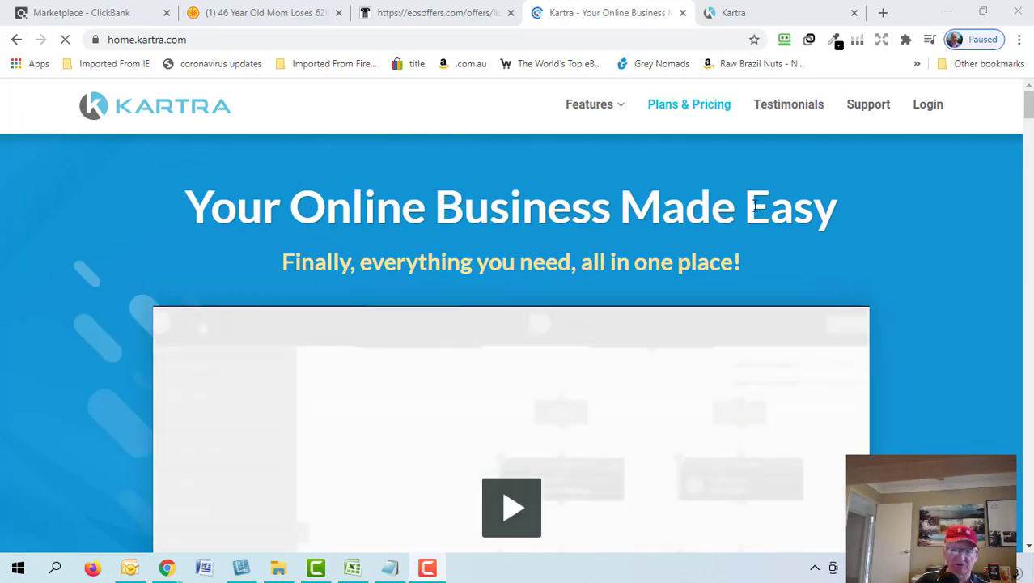
Look over the introduction and demo video area of the Kartra home page.
{"action": "scroll", "coordinate": [754, 206], "scroll_direction": "down", "scroll_amount": 3}
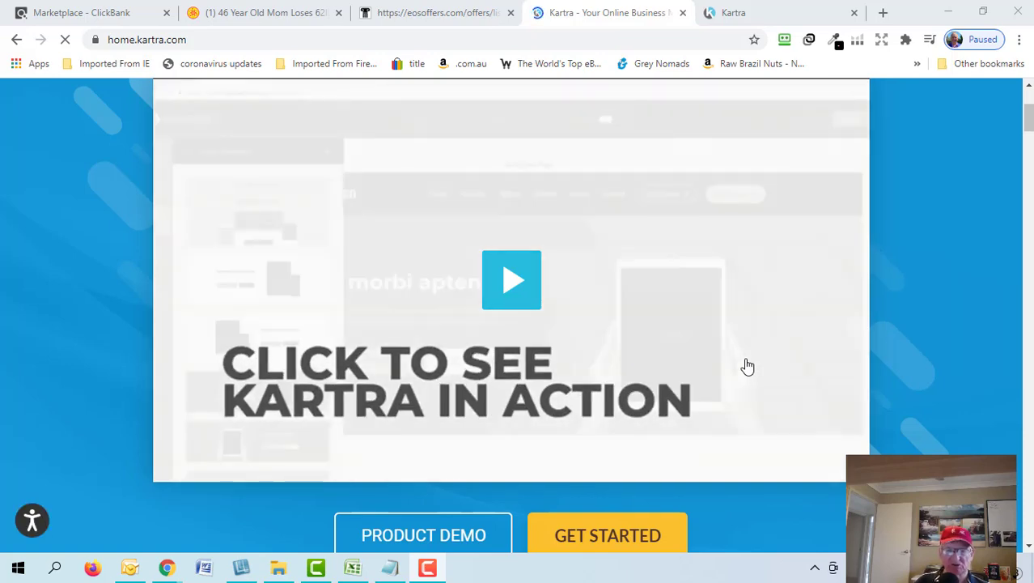
{"action": "scroll", "coordinate": [751, 448], "scroll_direction": "up", "scroll_amount": 3}
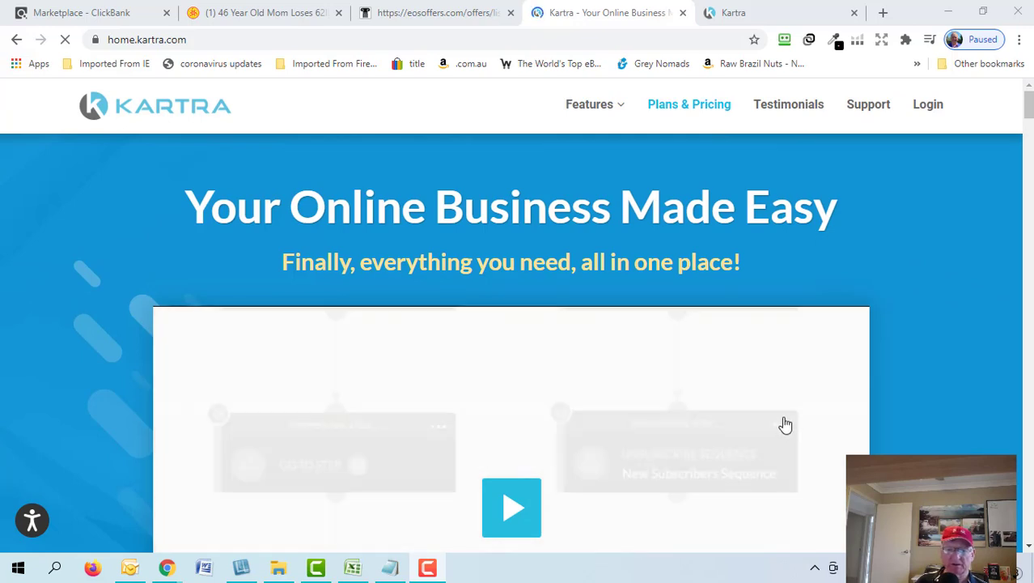
{"action": "scroll", "coordinate": [783, 421], "scroll_direction": "down", "scroll_amount": 1}
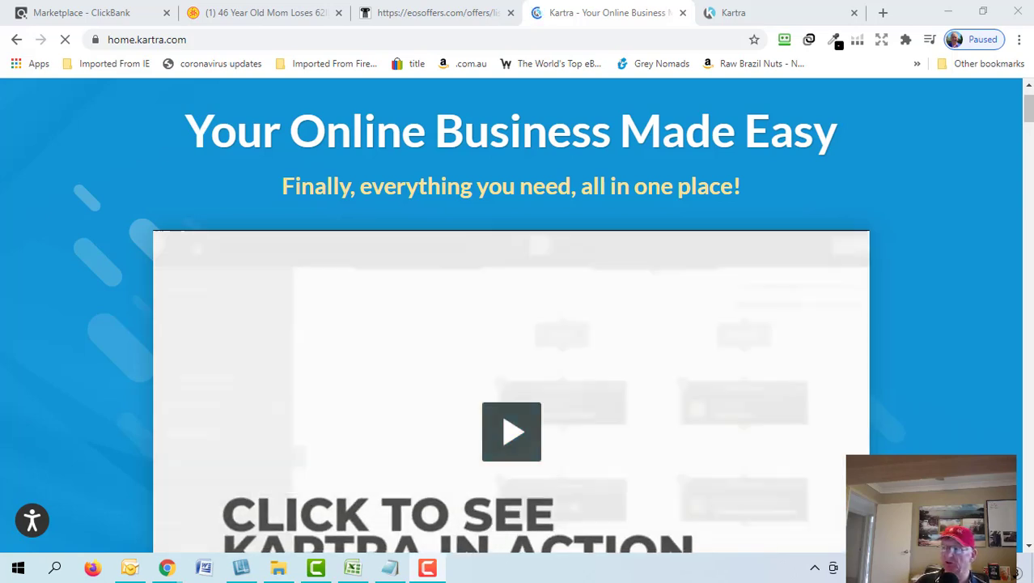
Start a new page in the Kartra account and show the Squeeze Pages templates.
{"action": "key", "text": "ctrl+Tab"}
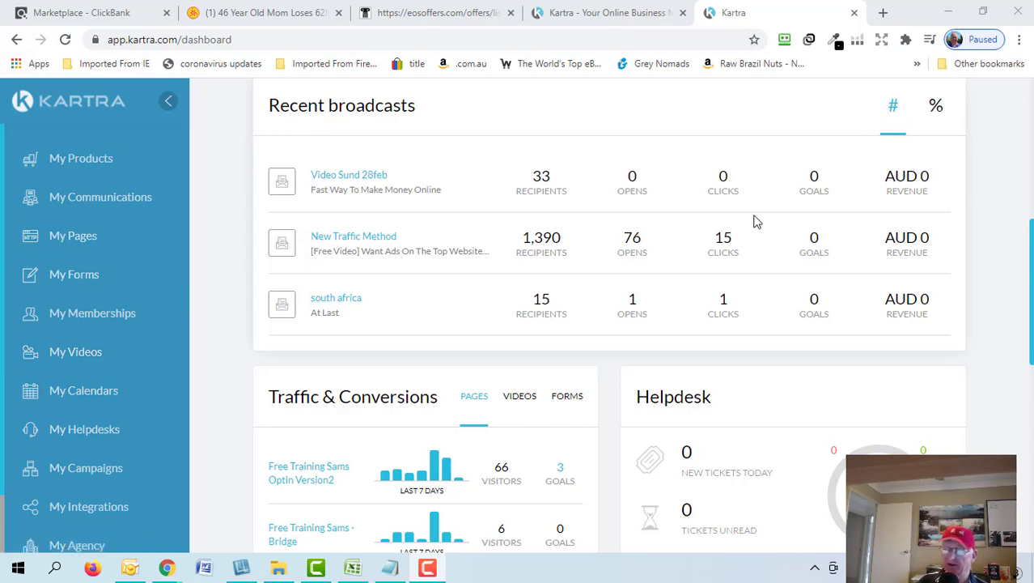
{"action": "left_click", "coordinate": [72, 236]}
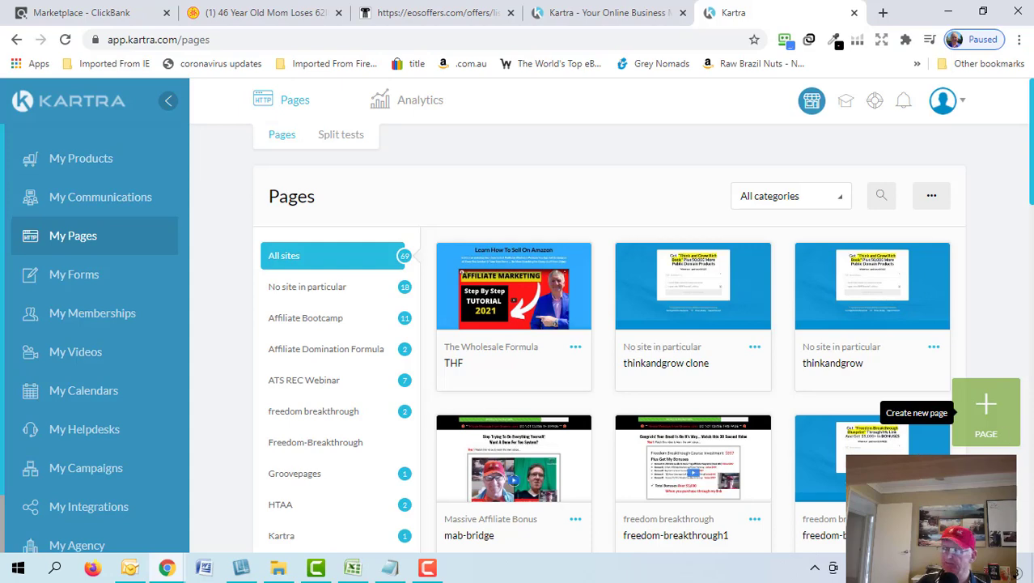
{"action": "left_click", "coordinate": [988, 409]}
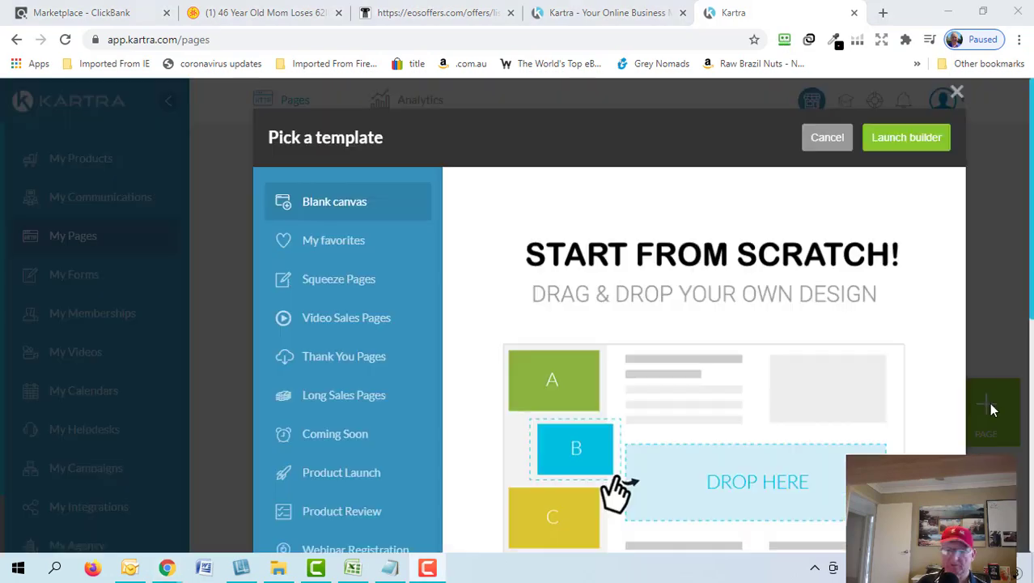
{"action": "left_click", "coordinate": [344, 281]}
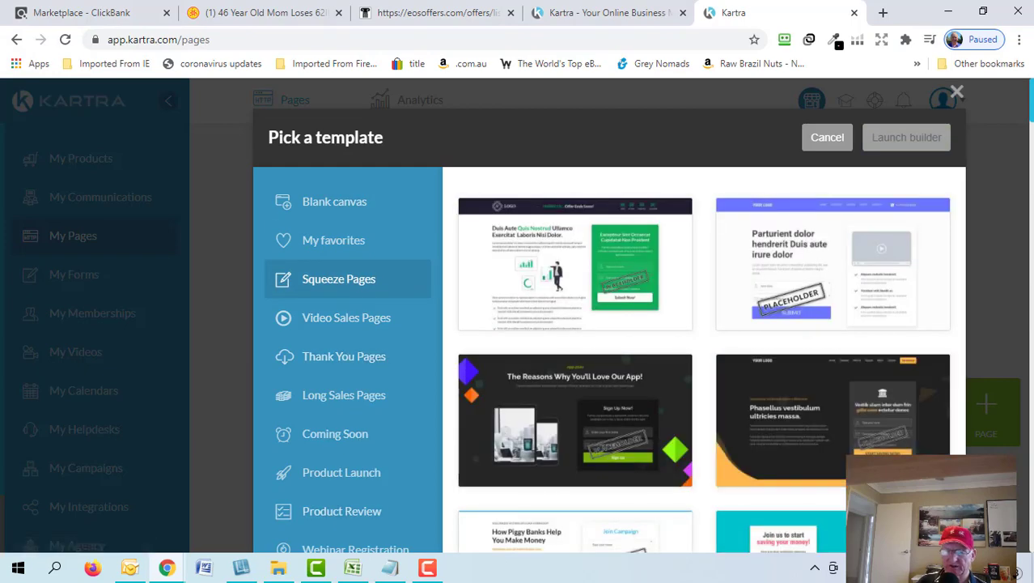
Browse the squeeze page templates, preview the "Huge promotion ending today in all our products!" design, and close the preview.
{"action": "scroll", "coordinate": [768, 417], "scroll_direction": "down", "scroll_amount": 3}
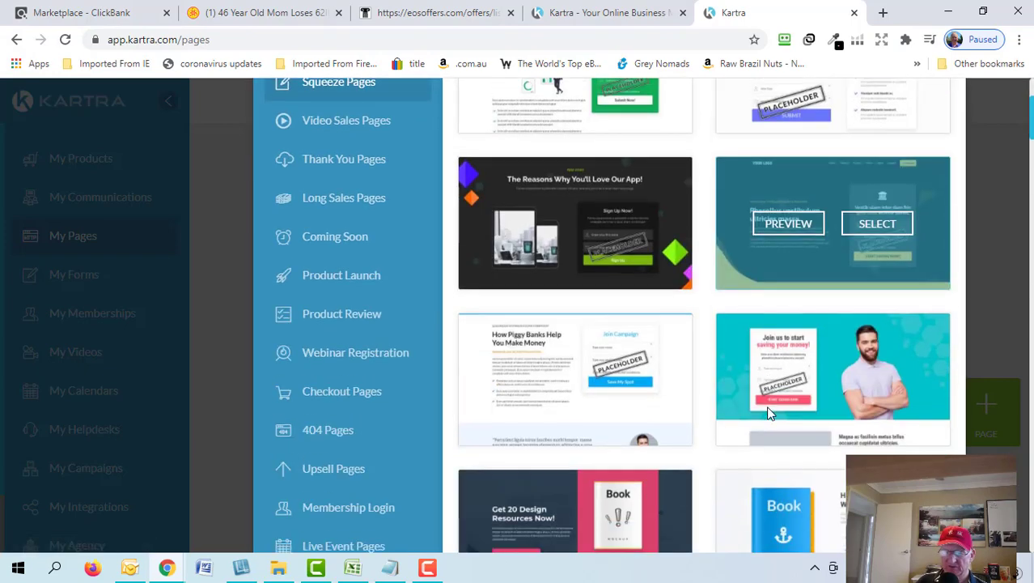
{"action": "scroll", "coordinate": [768, 414], "scroll_direction": "down", "scroll_amount": 8}
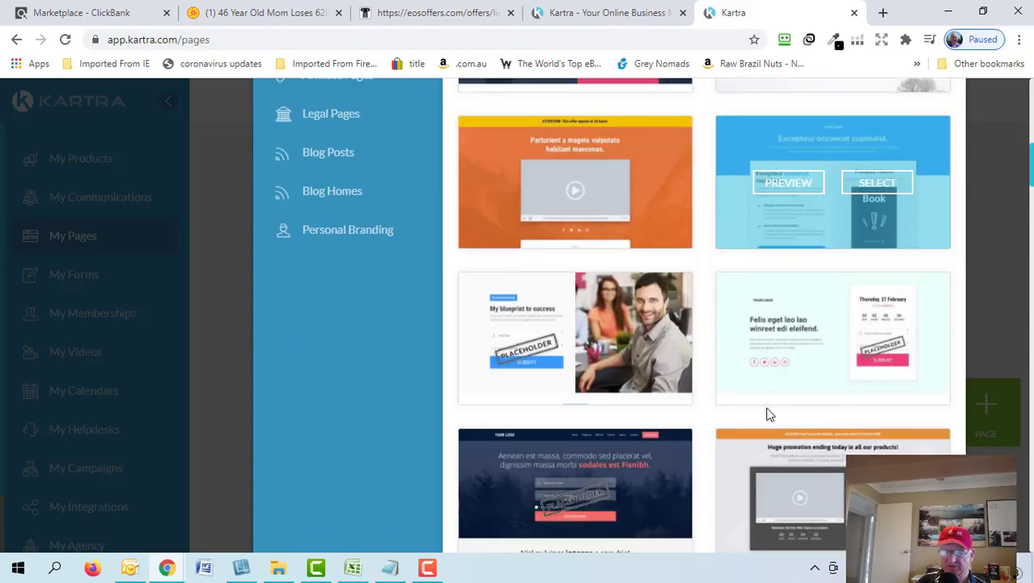
{"action": "scroll", "coordinate": [769, 415], "scroll_direction": "down", "scroll_amount": 1}
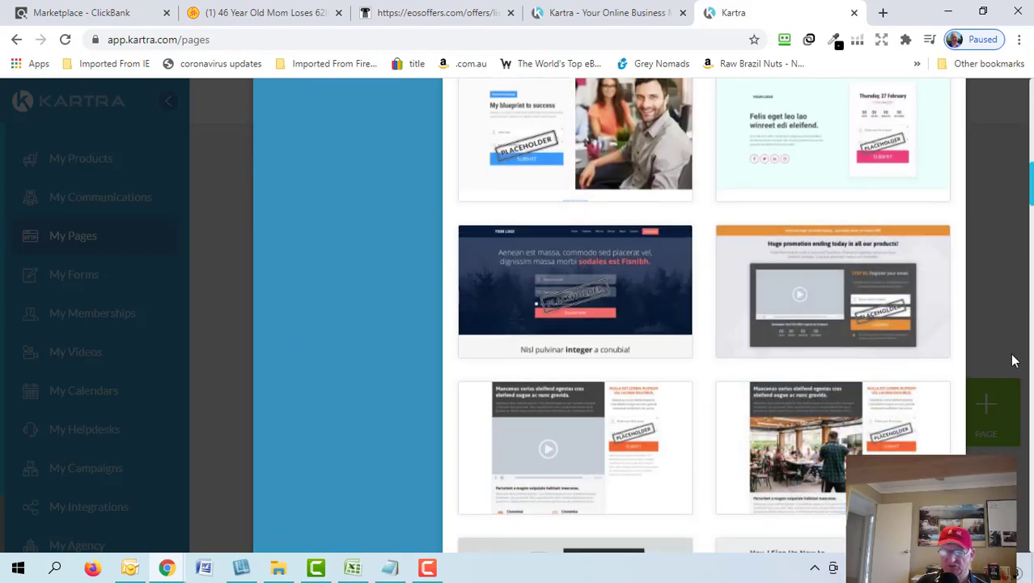
{"action": "mouse_move", "coordinate": [913, 356]}
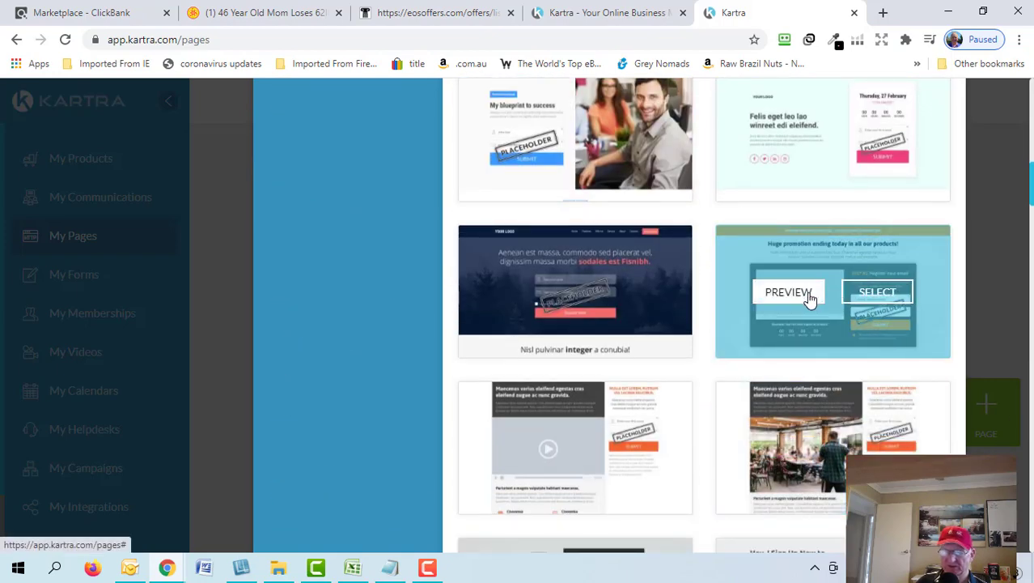
{"action": "left_click", "coordinate": [888, 293]}
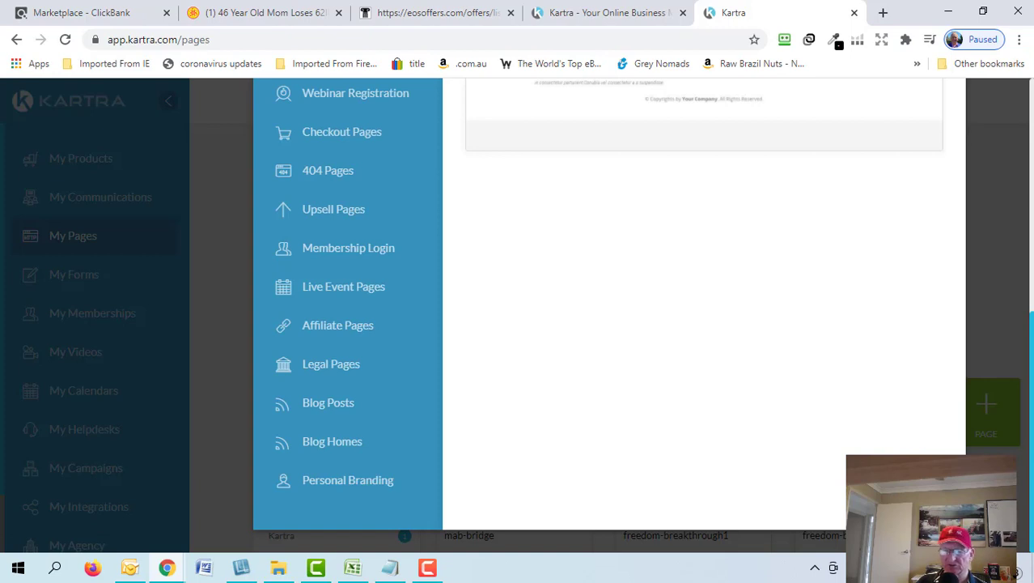
{"action": "scroll", "coordinate": [886, 395], "scroll_direction": "up", "scroll_amount": 5}
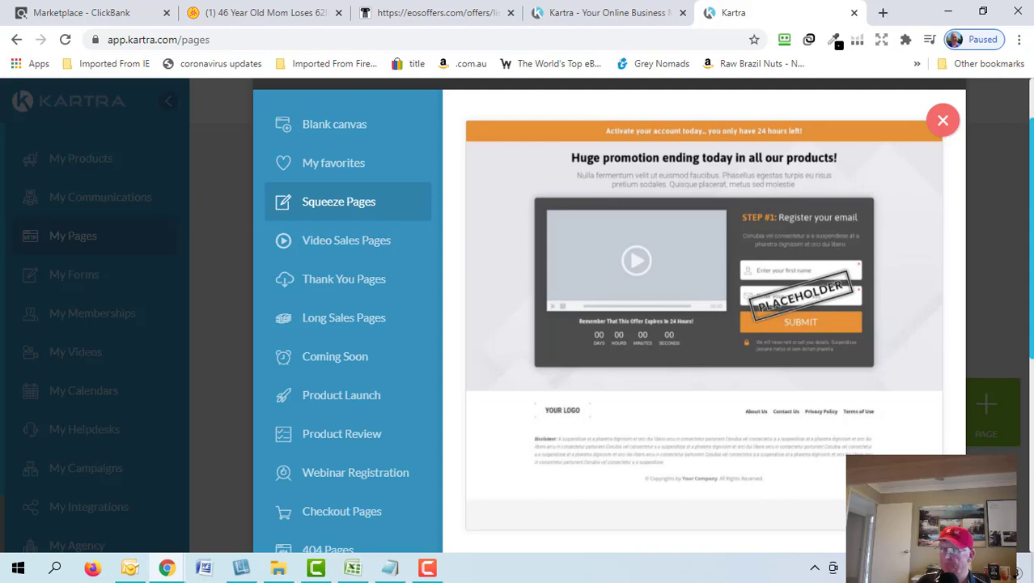
{"action": "left_click", "coordinate": [942, 120]}
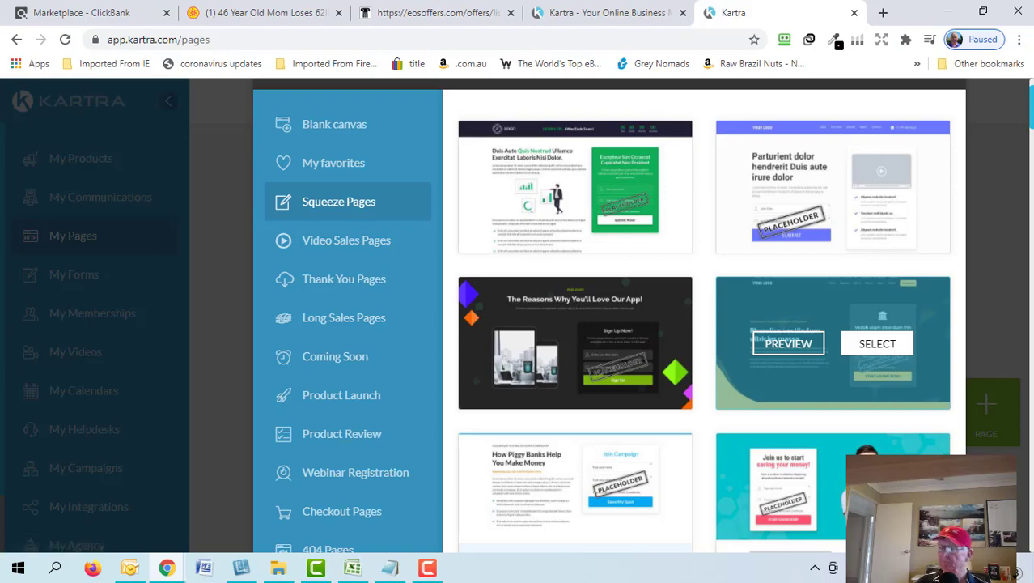
Create a page named Test20 from the "Phasellus vestibulum ultricies massa" template, with no category and no site in particular.
{"action": "left_click", "coordinate": [877, 343]}
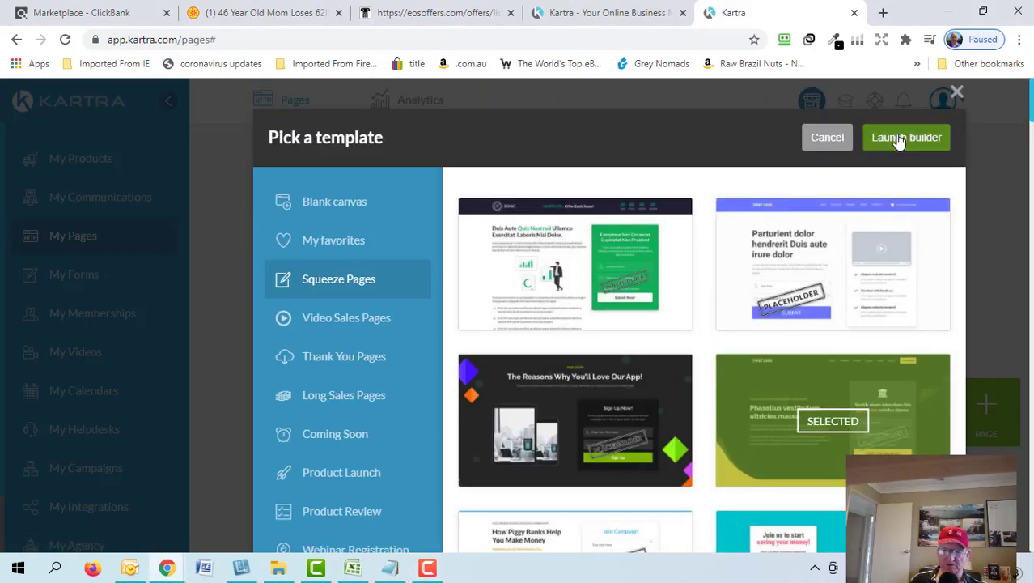
{"action": "left_click", "coordinate": [898, 138]}
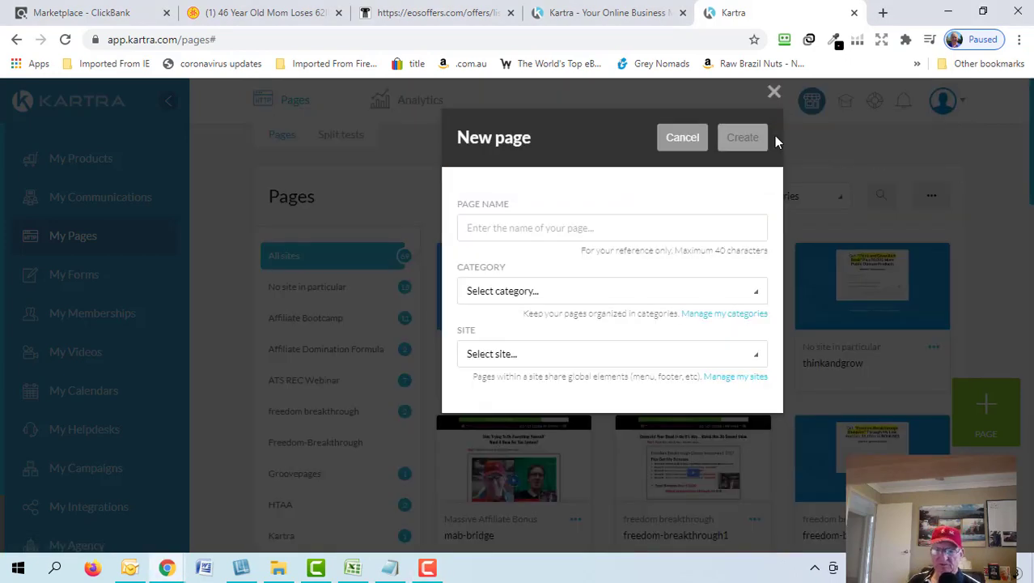
{"action": "left_click", "coordinate": [533, 229]}
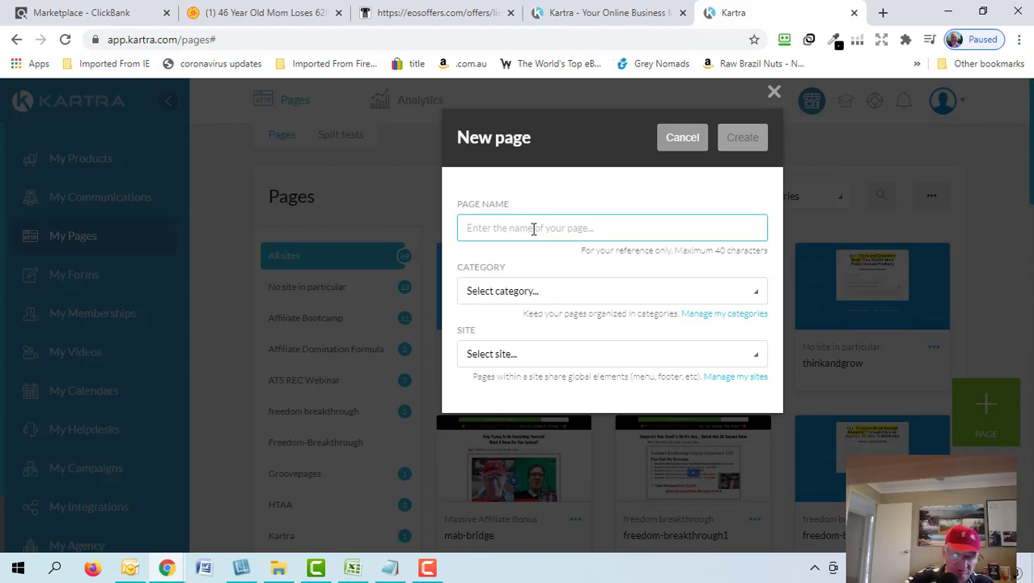
{"action": "type", "text": "Test2"}
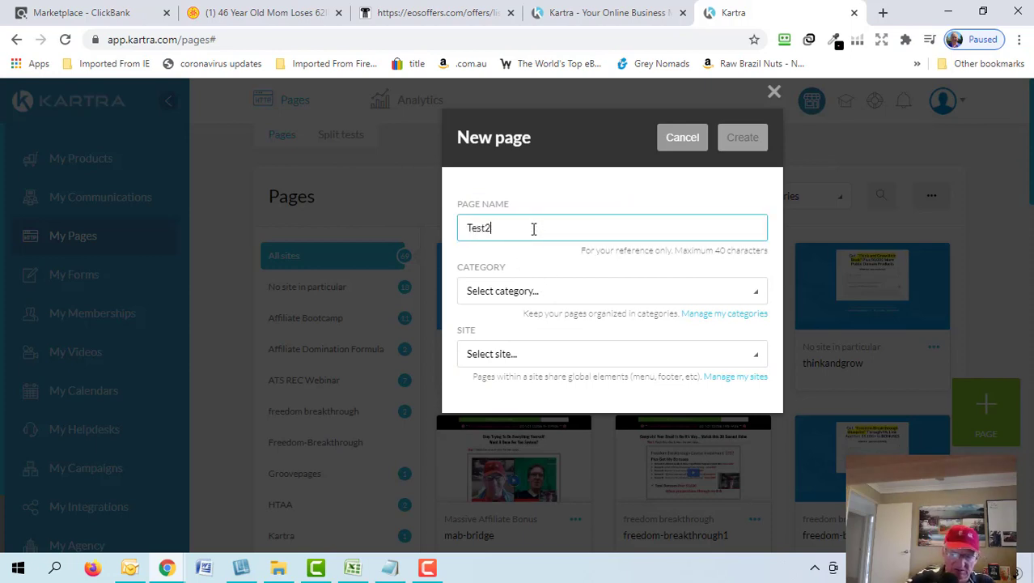
{"action": "type", "text": "0"}
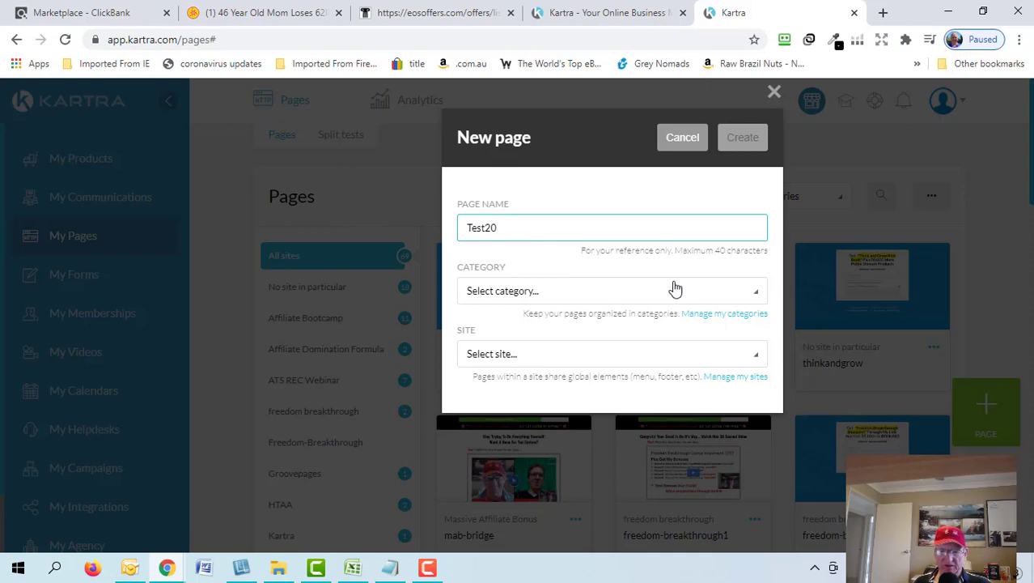
{"action": "left_click", "coordinate": [756, 295]}
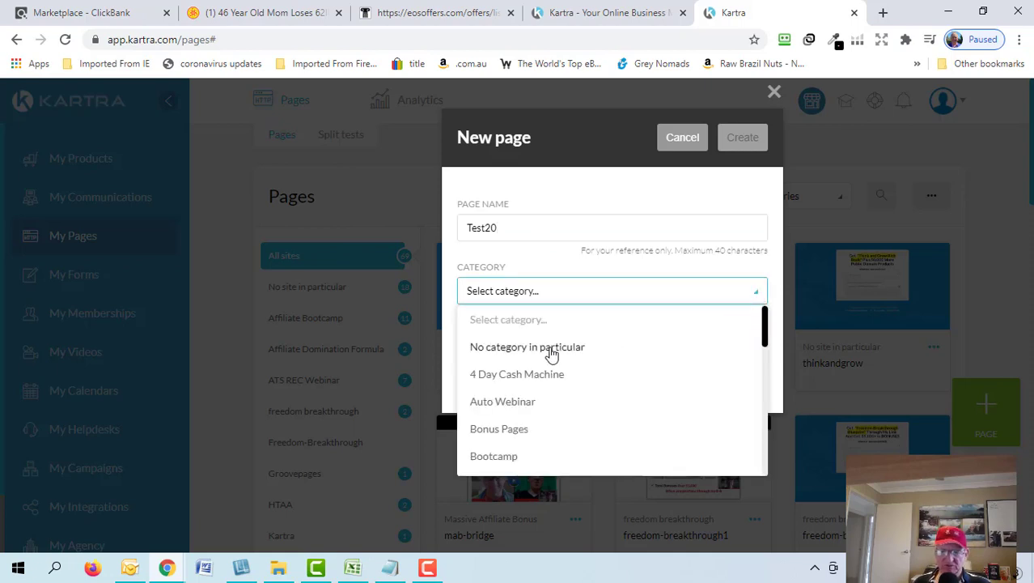
{"action": "left_click", "coordinate": [550, 350]}
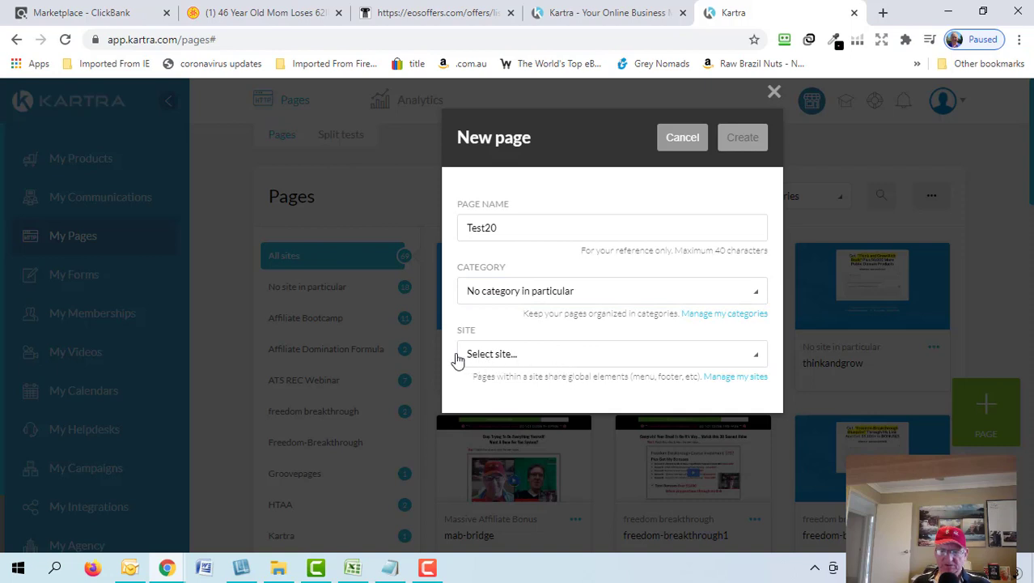
{"action": "left_click", "coordinate": [753, 360]}
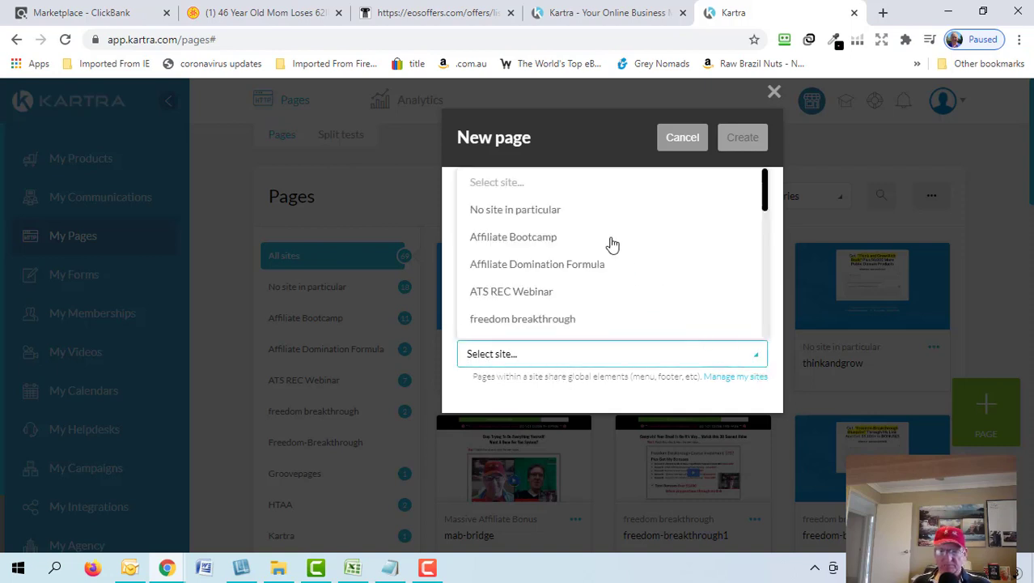
{"action": "left_click", "coordinate": [548, 211]}
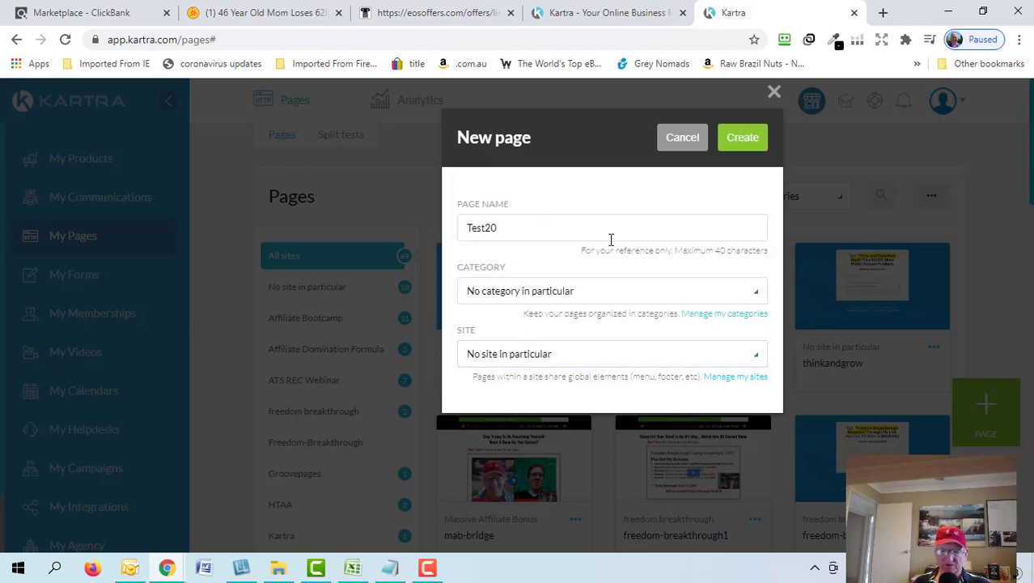
{"action": "left_click", "coordinate": [743, 139]}
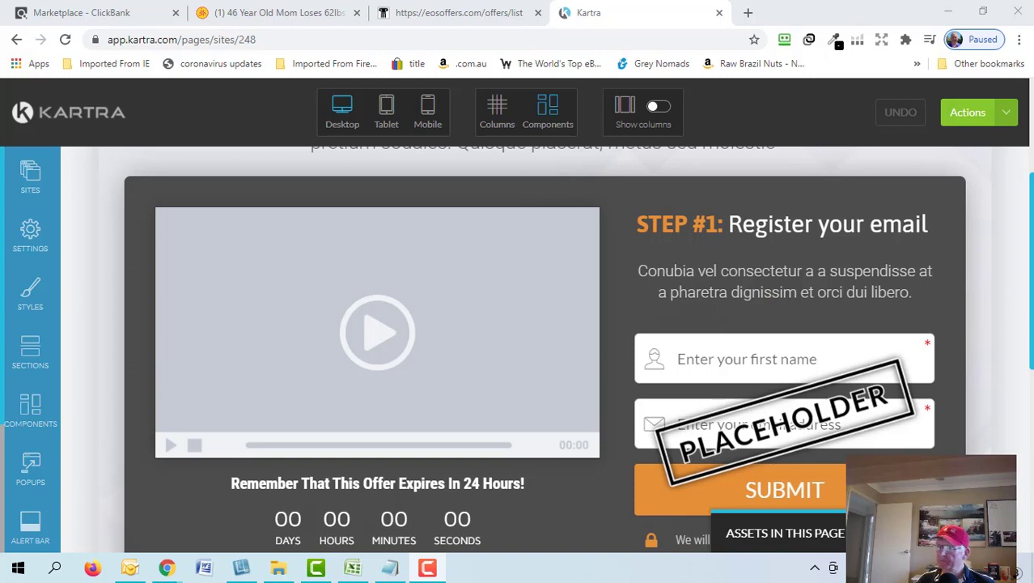
Delete the placeholder subheadline paragraph below the "Huge promotion ending today" headline.
{"action": "scroll", "coordinate": [450, 321], "scroll_direction": "up", "scroll_amount": 2}
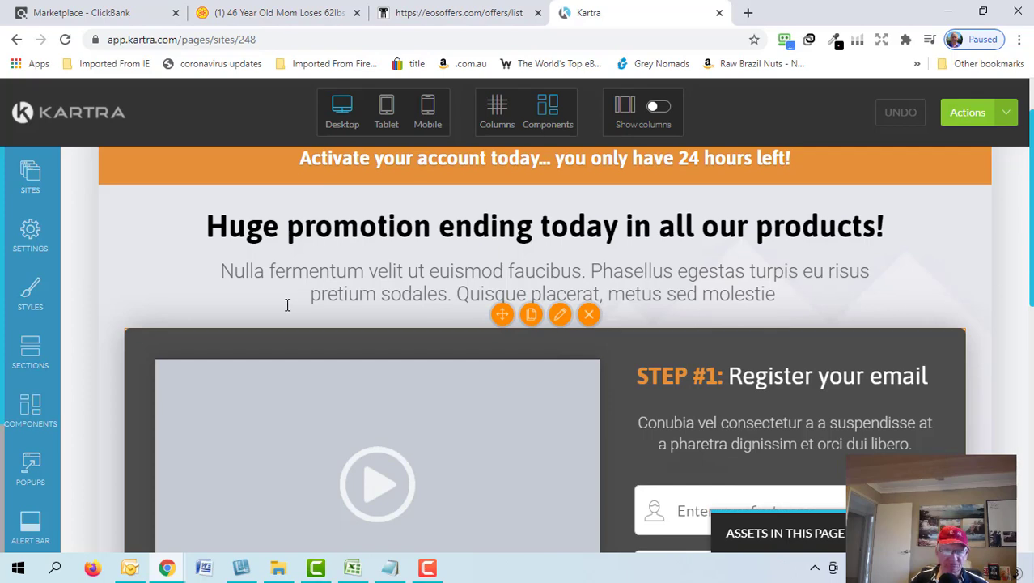
{"action": "scroll", "coordinate": [555, 362], "scroll_direction": "up", "scroll_amount": 1}
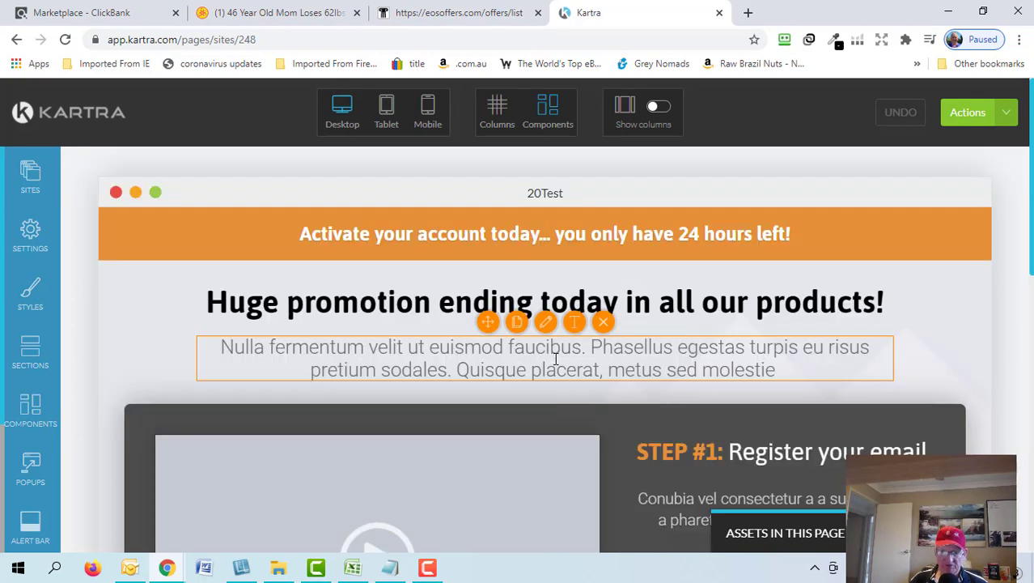
{"action": "mouse_move", "coordinate": [555, 360]}
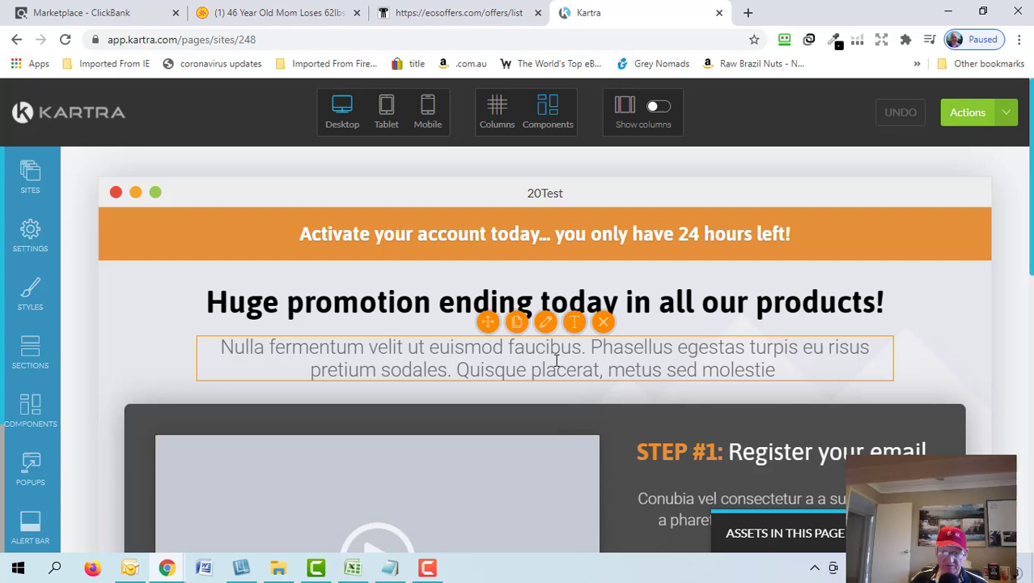
{"action": "left_click", "coordinate": [602, 324]}
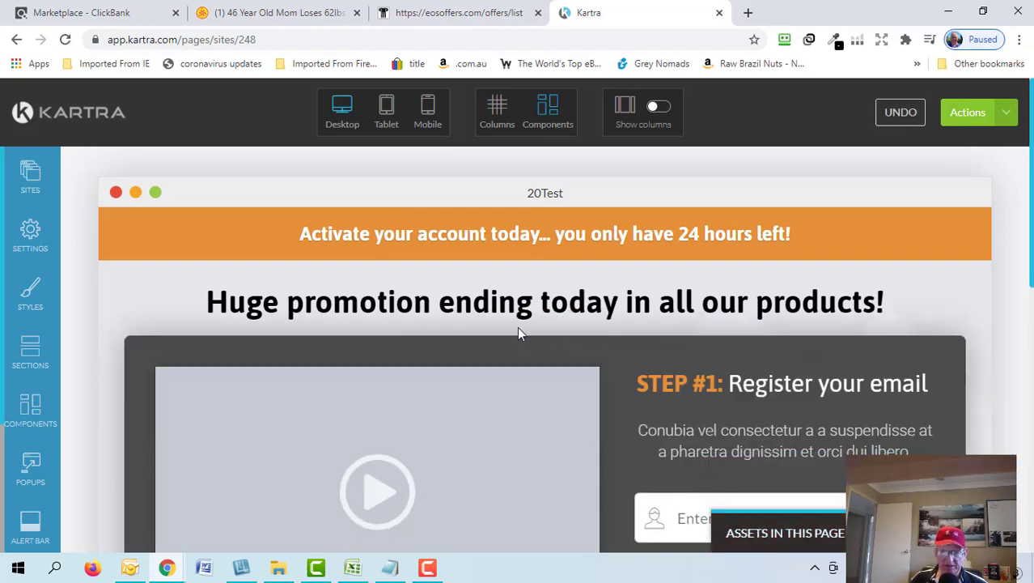
Replace the main headline text with "A Breakthrough Experiment - Proves Eating Prickly Flower Can Kill Food Cravings".
{"action": "mouse_move", "coordinate": [626, 298]}
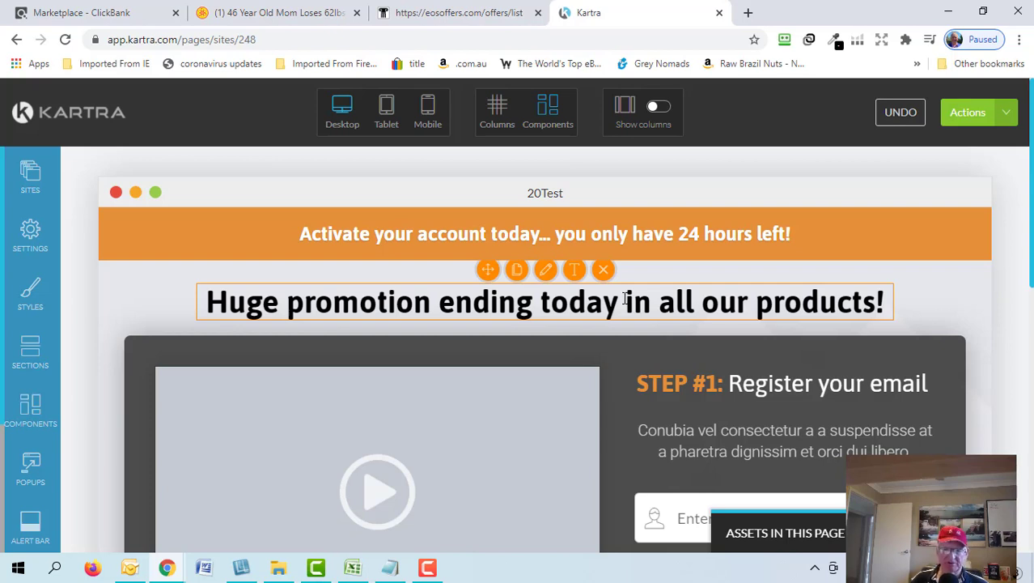
{"action": "left_click", "coordinate": [573, 272]}
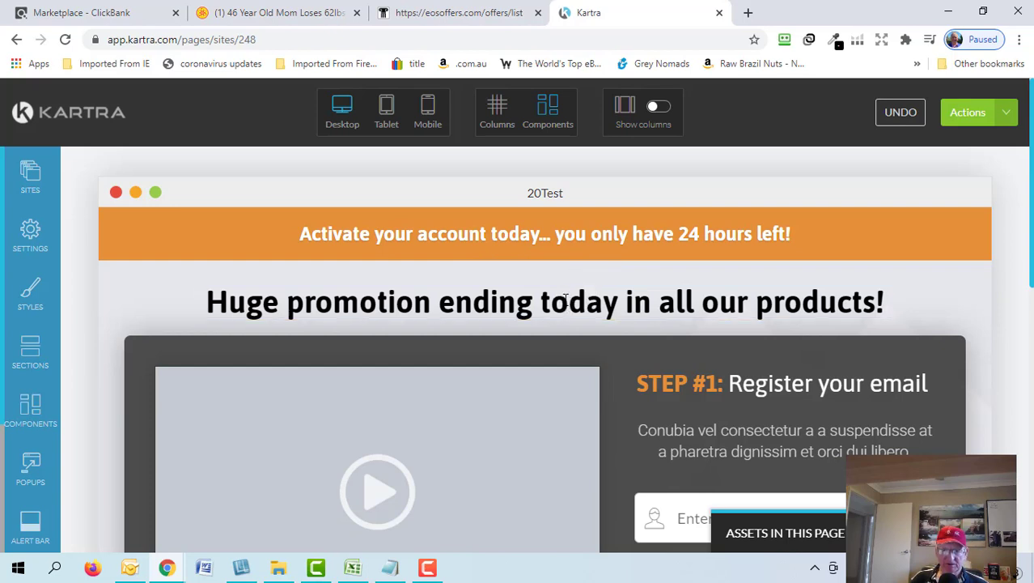
{"action": "left_click", "coordinate": [229, 301]}
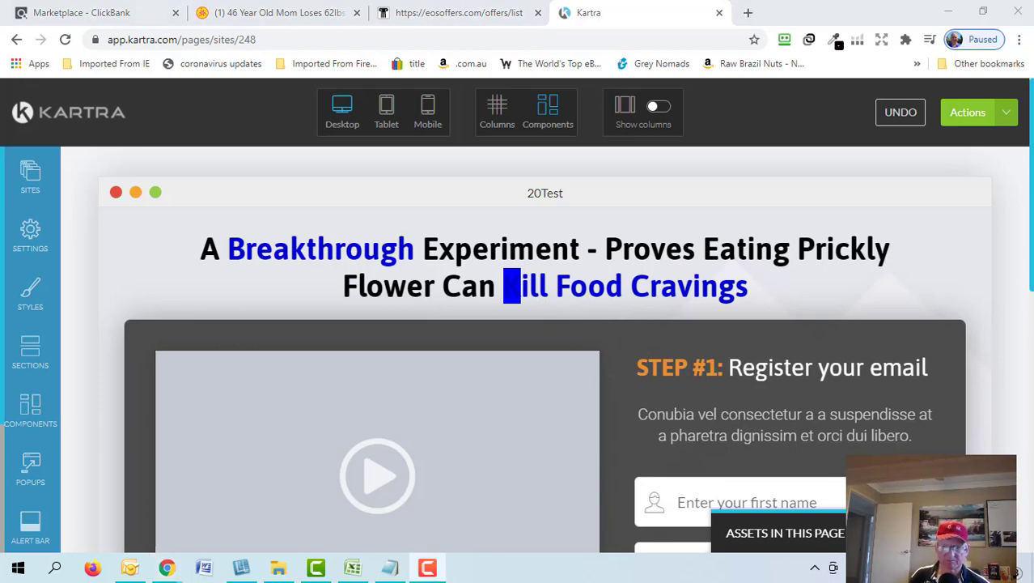
Look over the video, opt-in form, countdown and footer sections of the page.
{"action": "scroll", "coordinate": [748, 415], "scroll_direction": "down", "scroll_amount": 2}
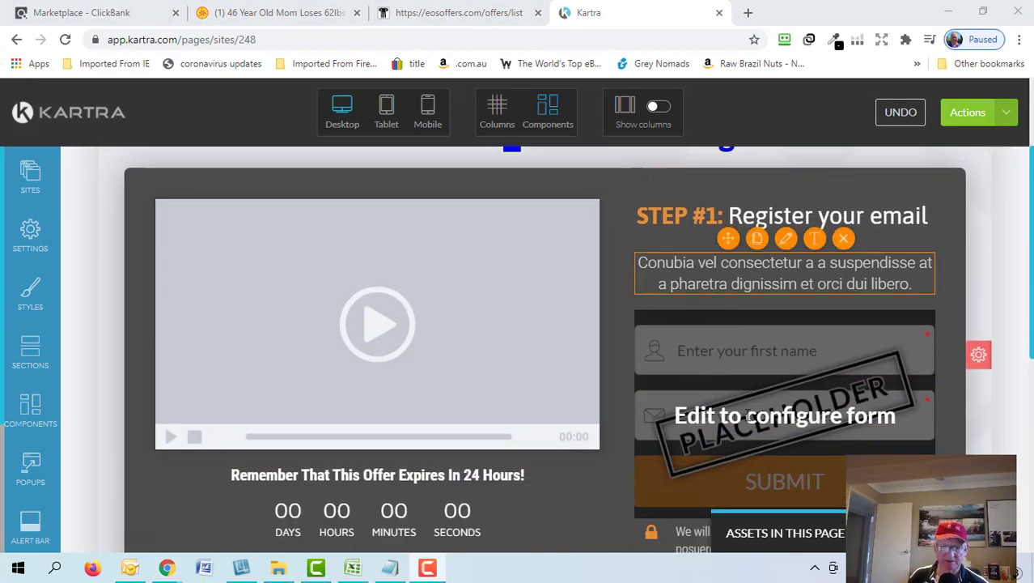
{"action": "scroll", "coordinate": [748, 414], "scroll_direction": "up", "scroll_amount": 2}
{"action": "scroll", "coordinate": [748, 414], "scroll_direction": "down", "scroll_amount": 7}
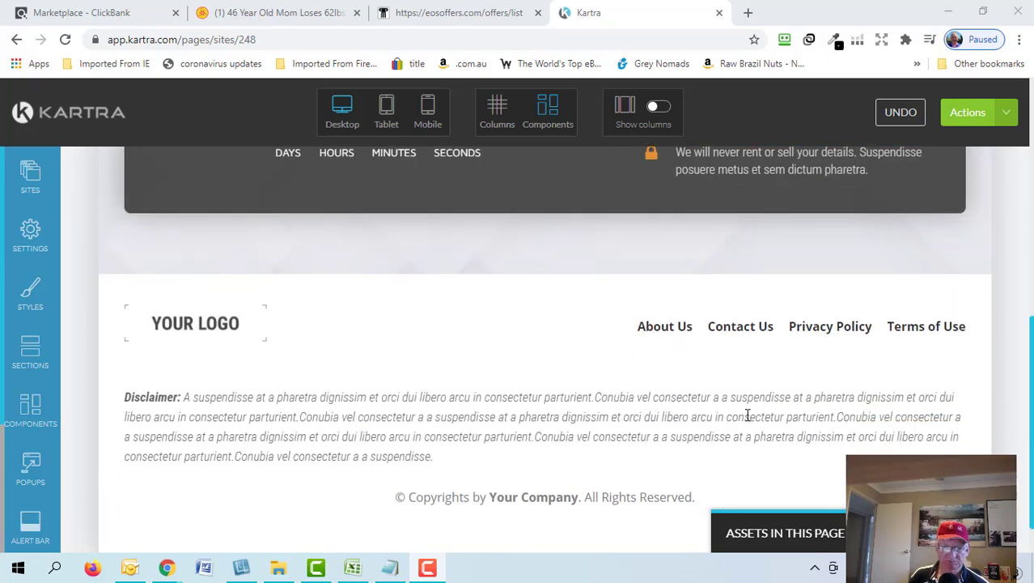
Change the opt-in form heading to "Enter name & email below" and its subtext to "To watch this Free Video presentation".
{"action": "scroll", "coordinate": [748, 414], "scroll_direction": "up", "scroll_amount": 8}
{"action": "scroll", "coordinate": [775, 364], "scroll_direction": "down", "scroll_amount": 1}
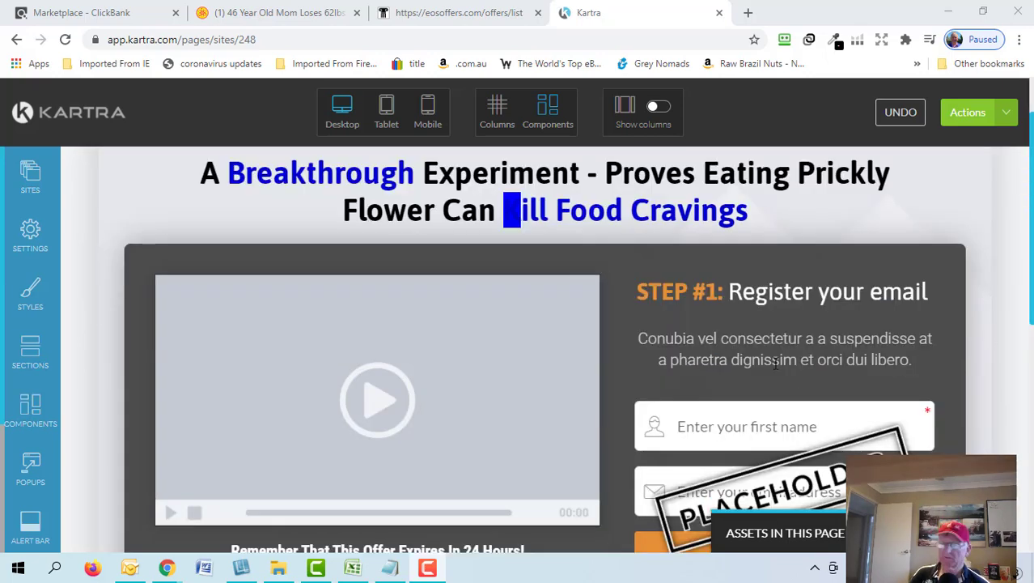
{"action": "mouse_move", "coordinate": [785, 297]}
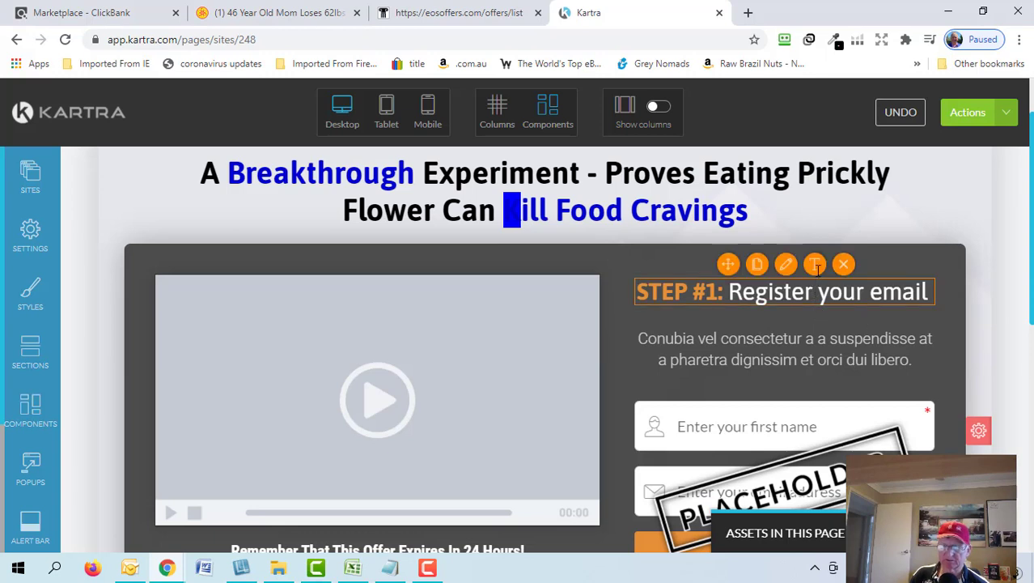
{"action": "left_click", "coordinate": [719, 291]}
{"action": "left_click_drag", "start_coordinate": [719, 291], "coordinate": [634, 291]}
{"action": "key", "text": "BackSpace"}
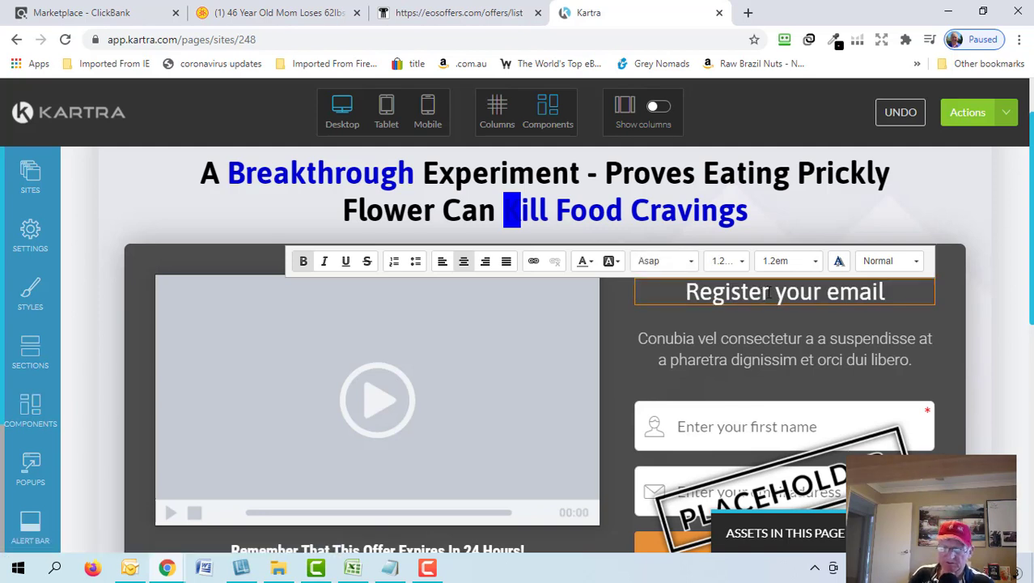
{"action": "left_click_drag", "start_coordinate": [769, 291], "coordinate": [687, 293]}
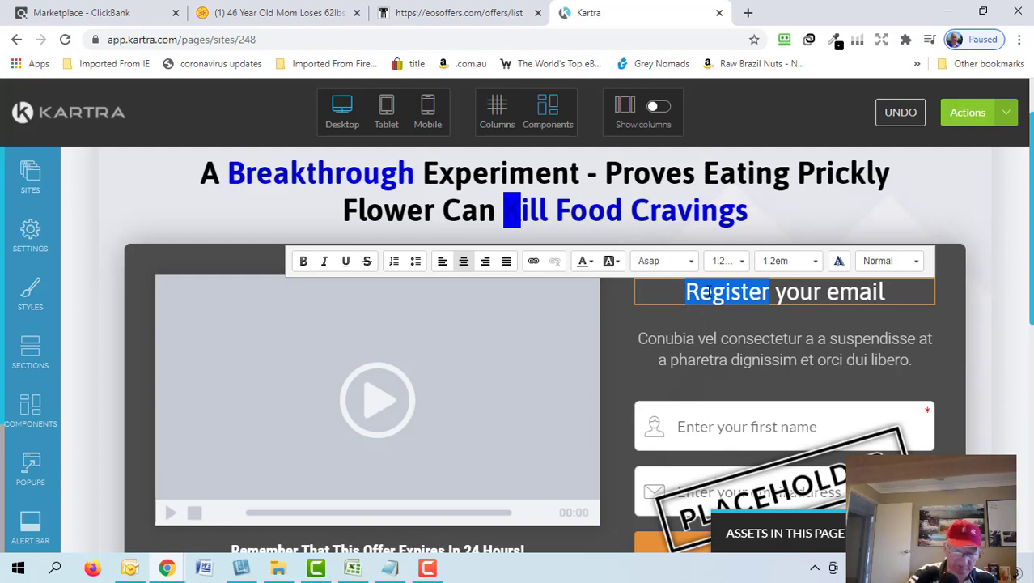
{"action": "type", "text": "Enter"}
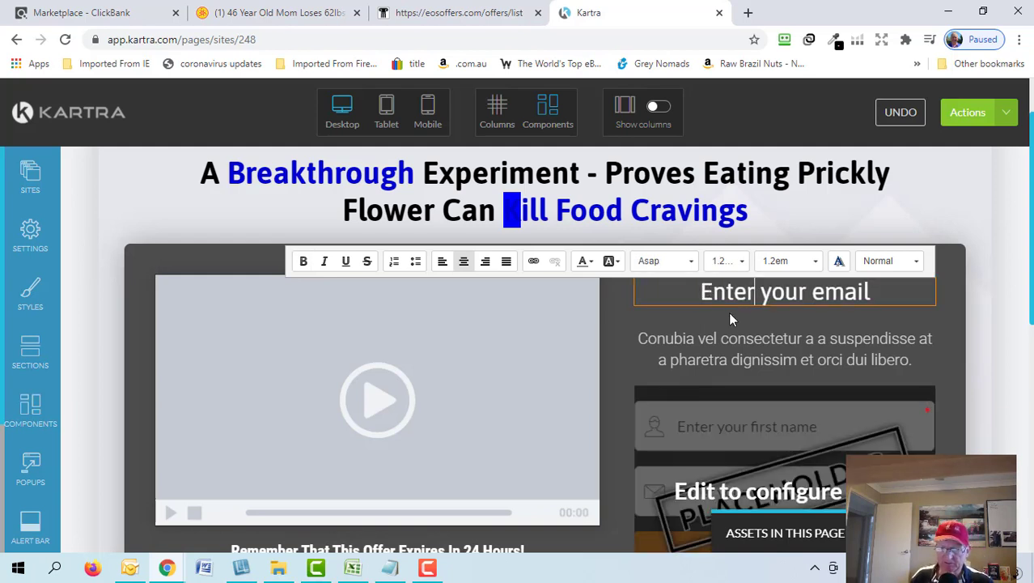
{"action": "left_click", "coordinate": [743, 347]}
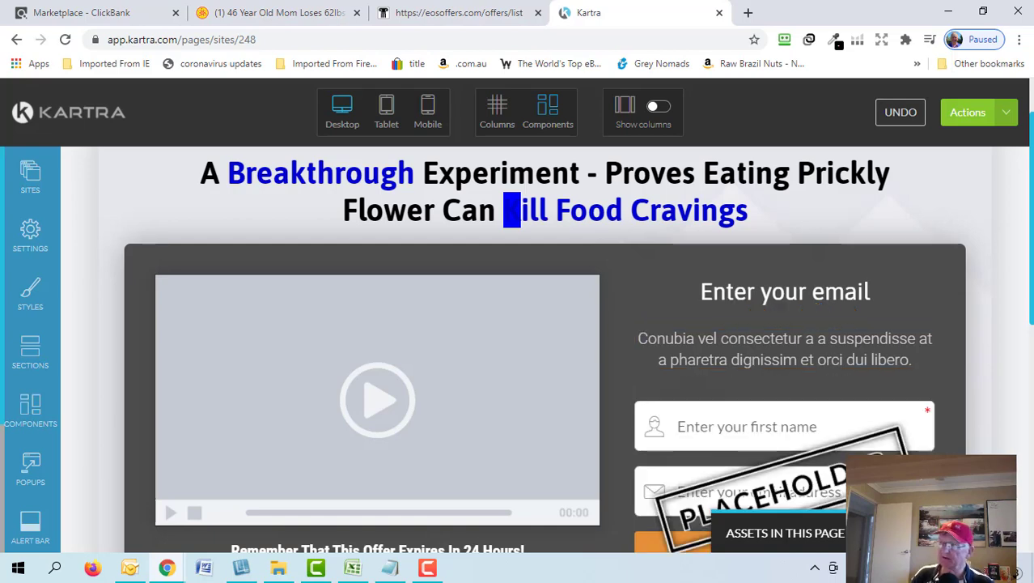
Delete the countdown timer and the "Remember That This Offer Expires In 24 Hours!" line below the video.
{"action": "scroll", "coordinate": [441, 340], "scroll_direction": "down", "scroll_amount": 1}
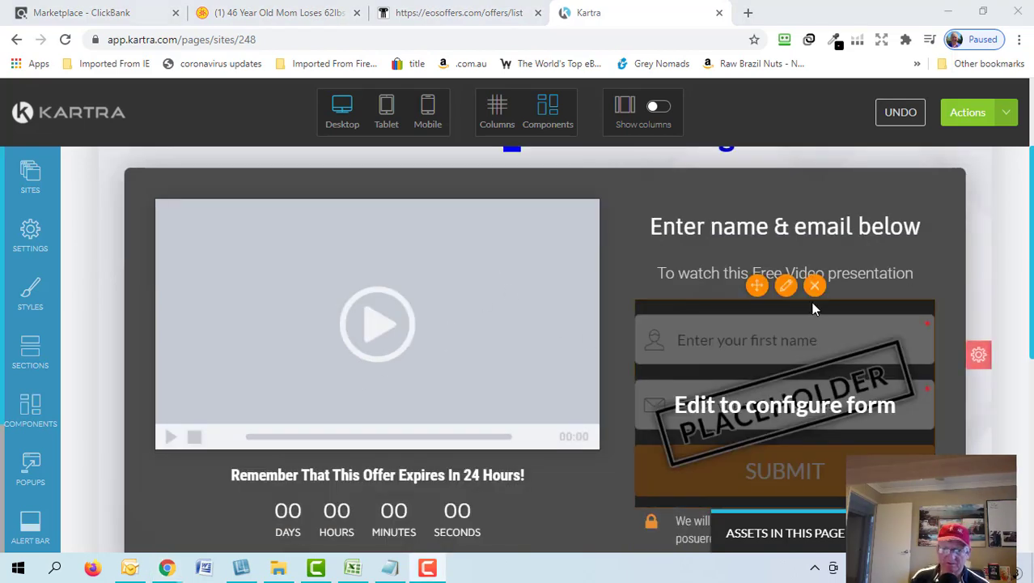
{"action": "scroll", "coordinate": [813, 308], "scroll_direction": "down", "scroll_amount": 2}
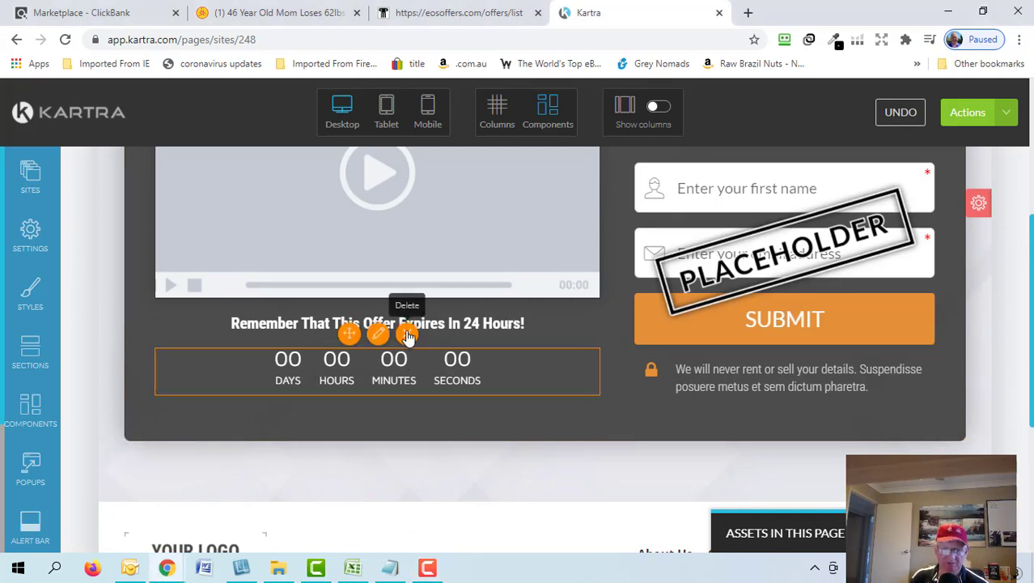
{"action": "left_click", "coordinate": [409, 336]}
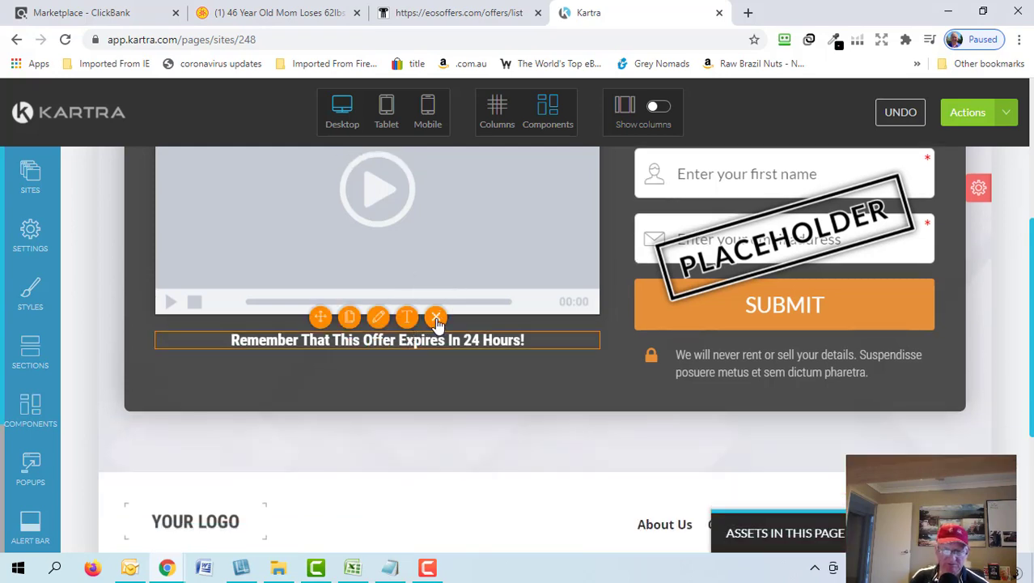
{"action": "left_click", "coordinate": [436, 318]}
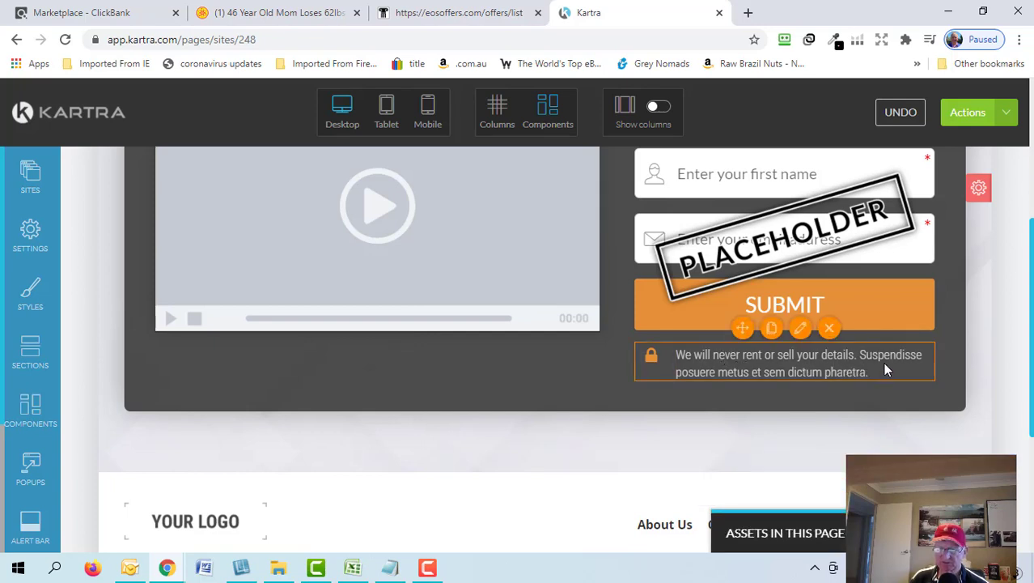
Create a new opt-in form placeholder named Leptitox from the form's configuration.
{"action": "left_click", "coordinate": [801, 328]}
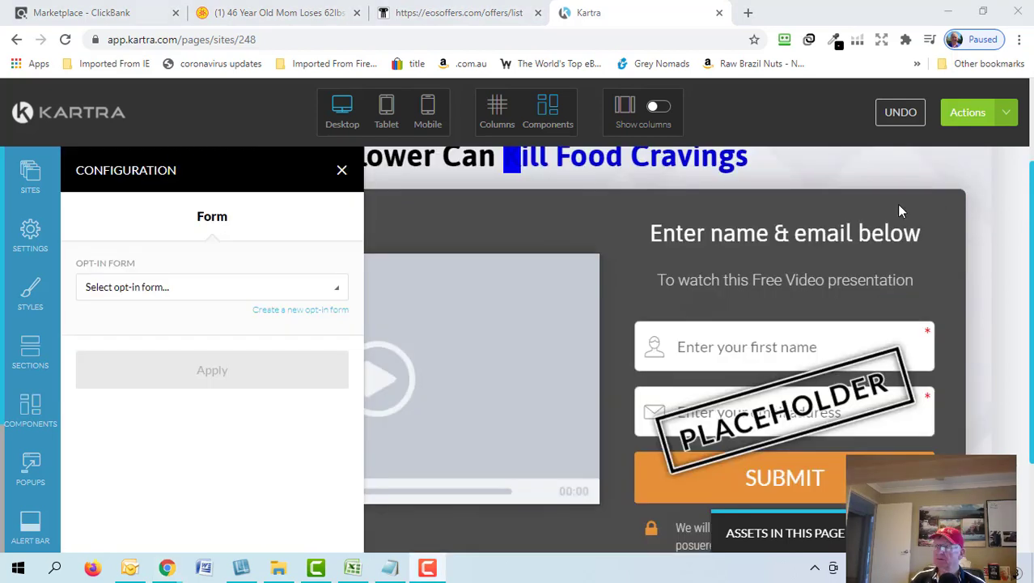
{"action": "left_click", "coordinate": [310, 317]}
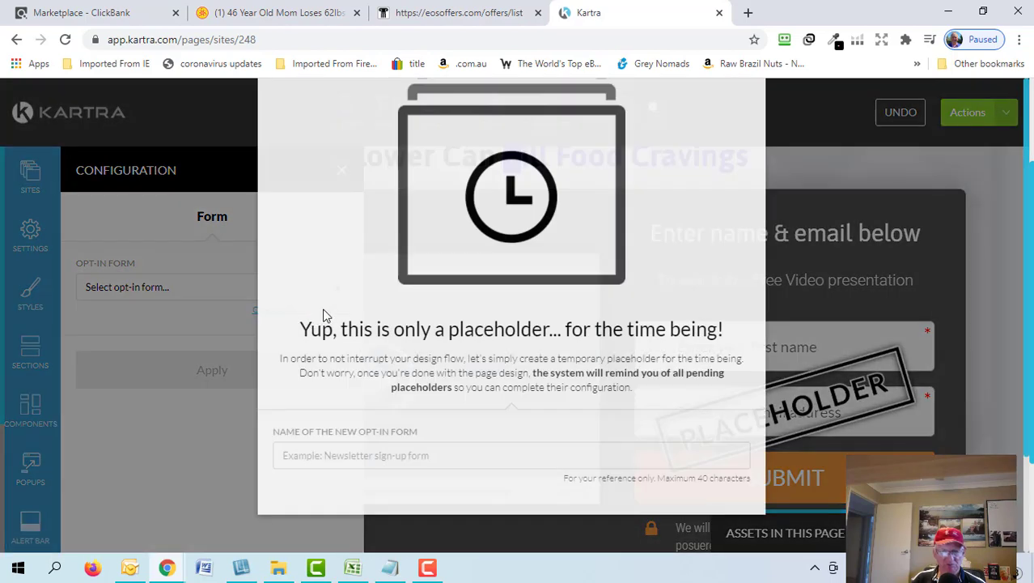
{"action": "type", "text": "Leptitox"}
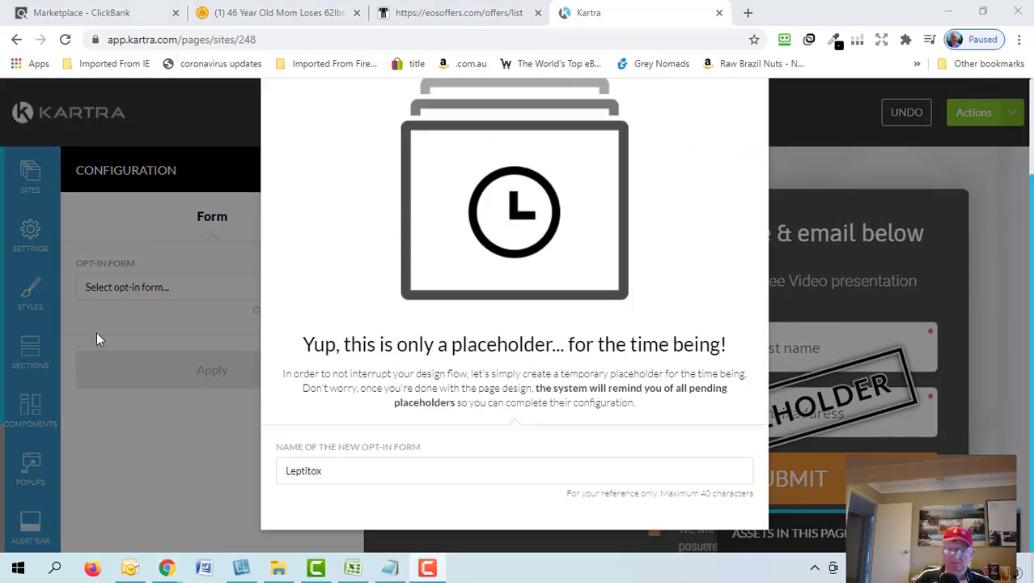
{"action": "scroll", "coordinate": [485, 283], "scroll_direction": "up", "scroll_amount": 2}
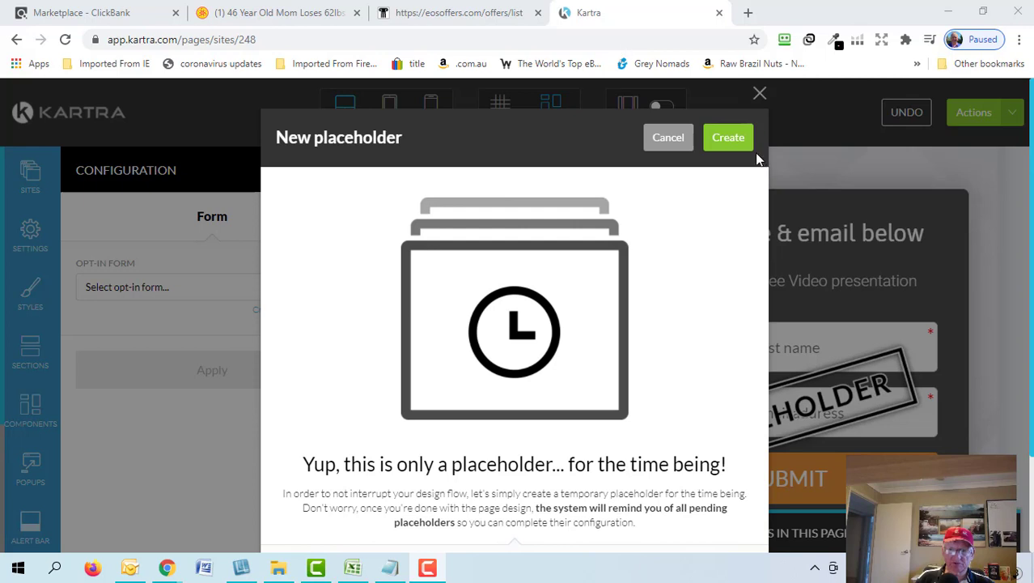
{"action": "left_click", "coordinate": [728, 138]}
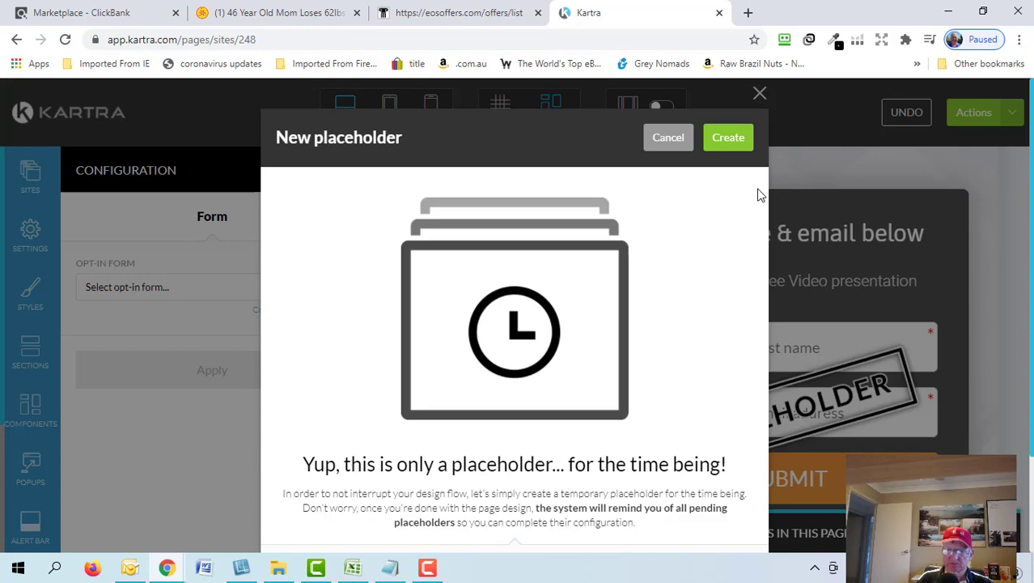
{"action": "left_click", "coordinate": [731, 146]}
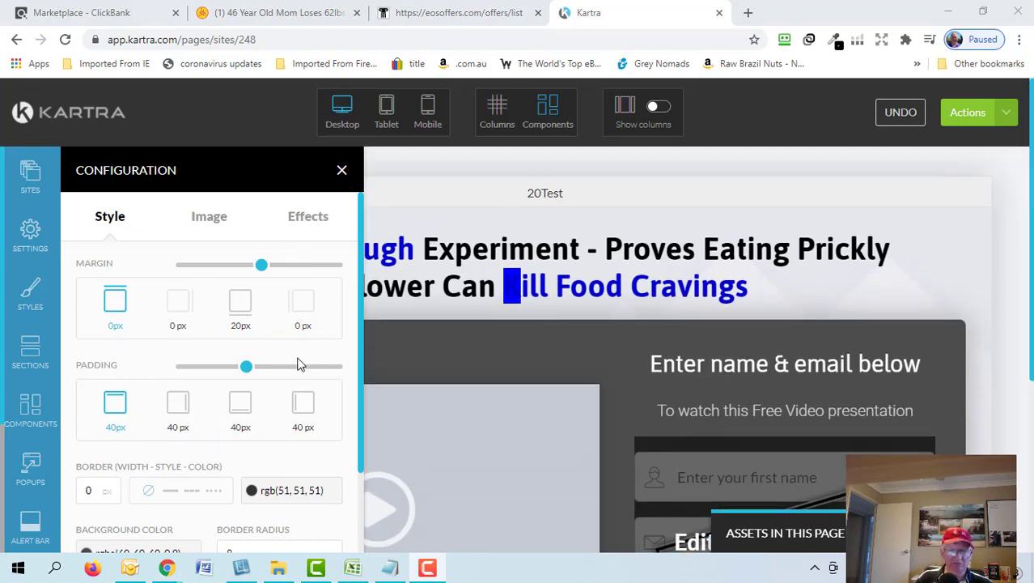
{"action": "scroll", "coordinate": [297, 364], "scroll_direction": "down", "scroll_amount": 1}
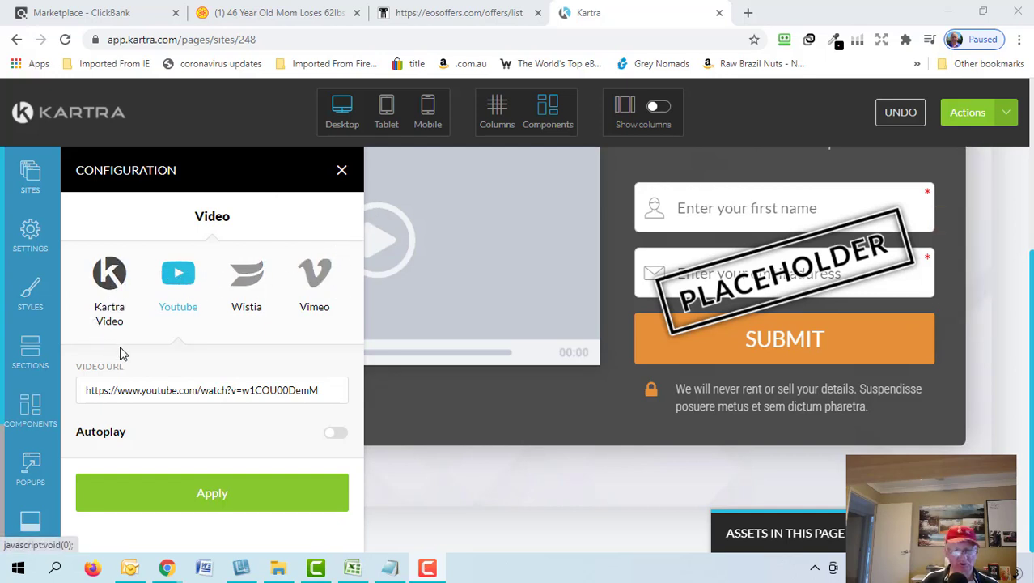
{"action": "left_click", "coordinate": [228, 499]}
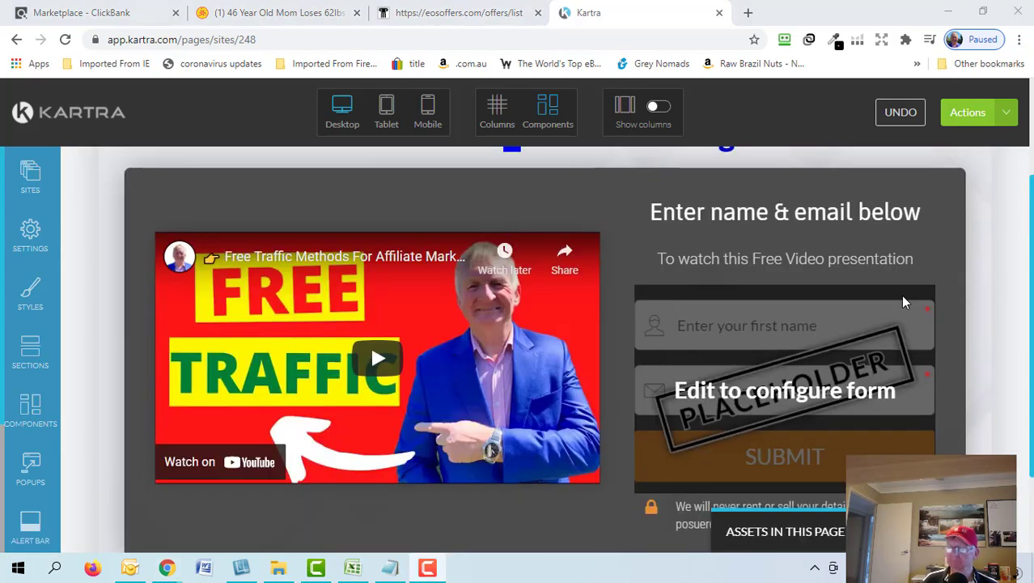
{"action": "scroll", "coordinate": [376, 491], "scroll_direction": "up", "scroll_amount": 2}
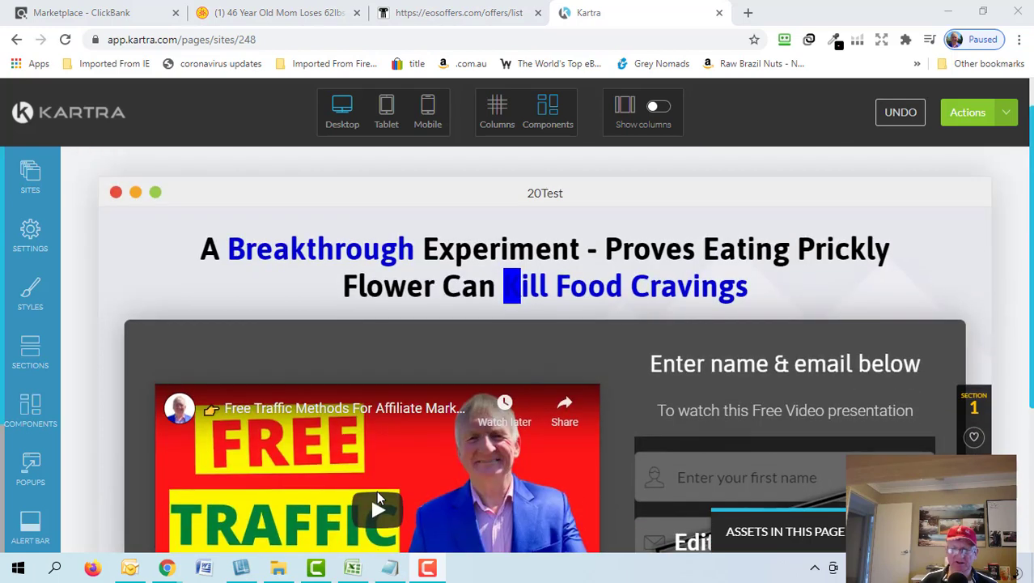
{"action": "scroll", "coordinate": [377, 490], "scroll_direction": "down", "scroll_amount": 2}
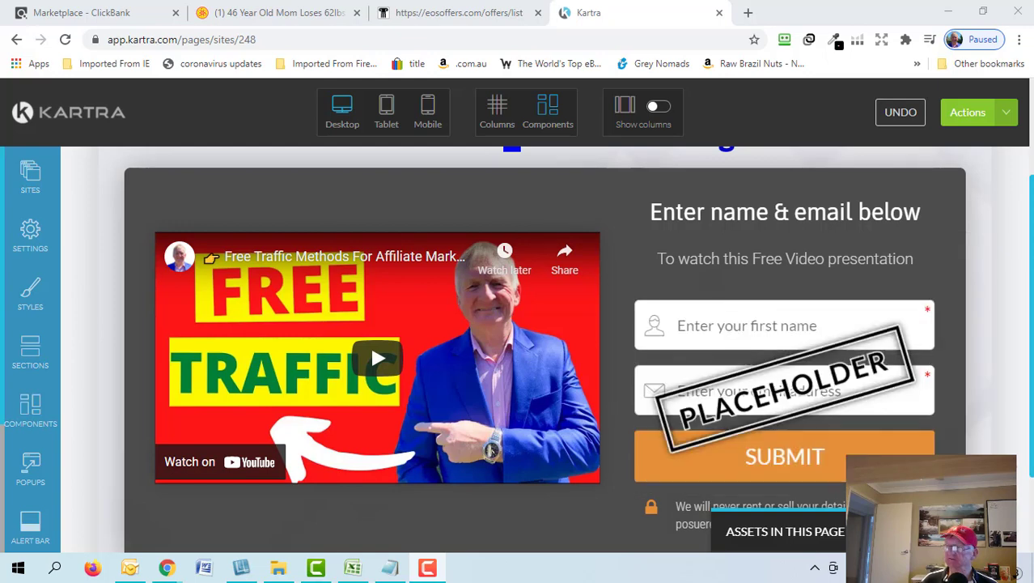
Assign the Leptitox opt-in form to the form placeholder beside the video.
{"action": "left_click", "coordinate": [728, 389]}
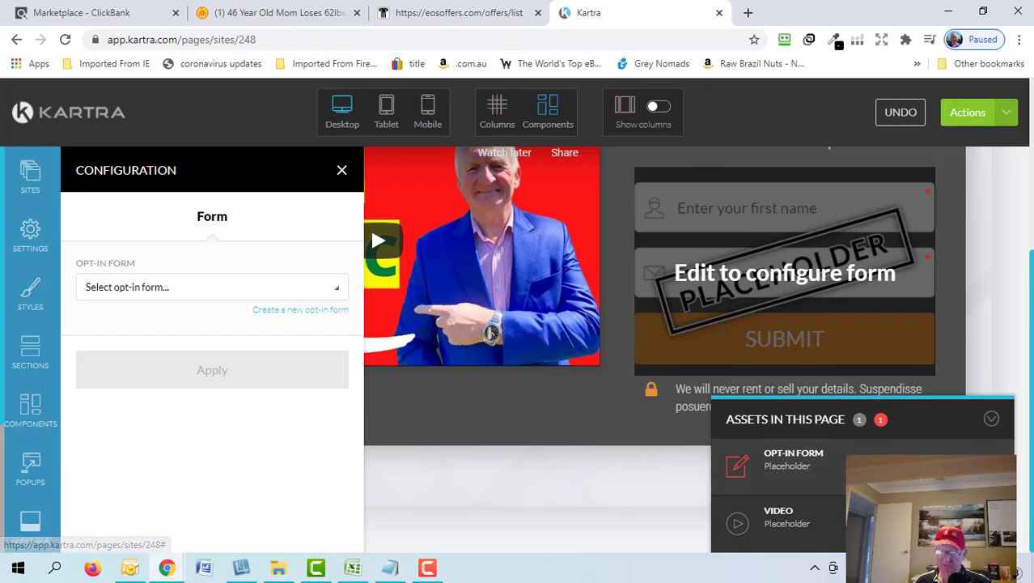
{"action": "left_click", "coordinate": [762, 428]}
{"action": "mouse_move", "coordinate": [216, 313]}
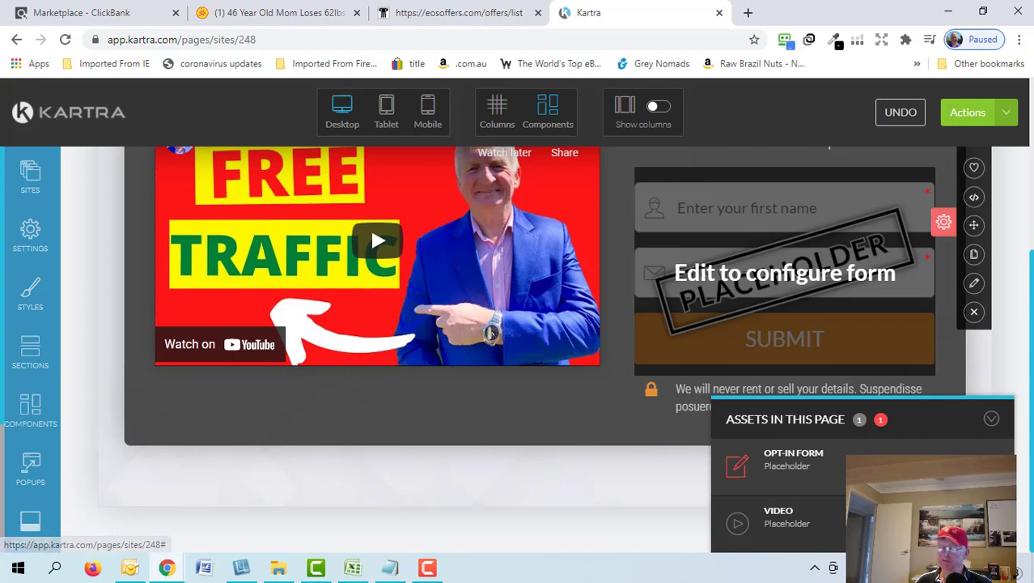
{"action": "left_click", "coordinate": [943, 222]}
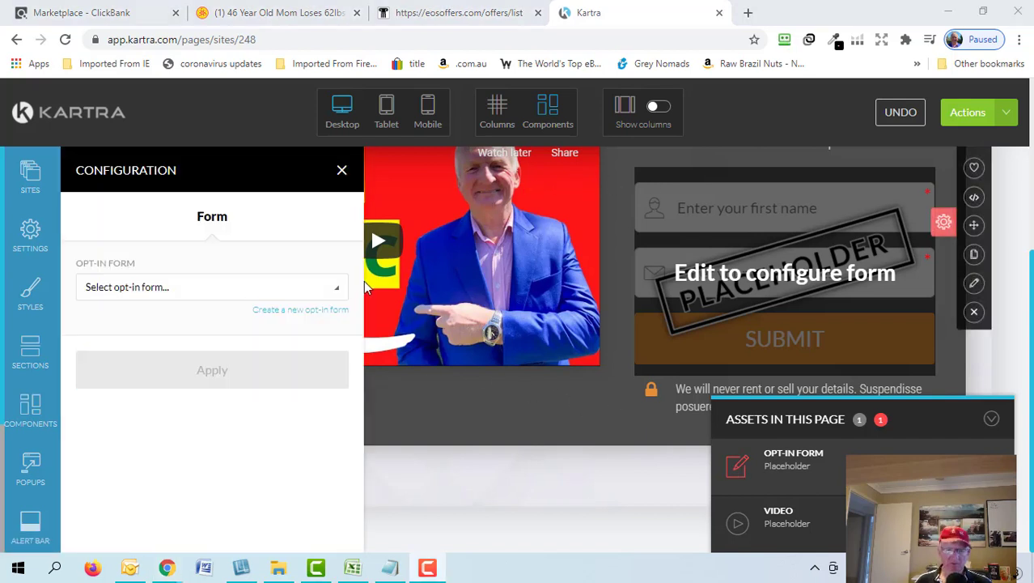
{"action": "left_click", "coordinate": [337, 293]}
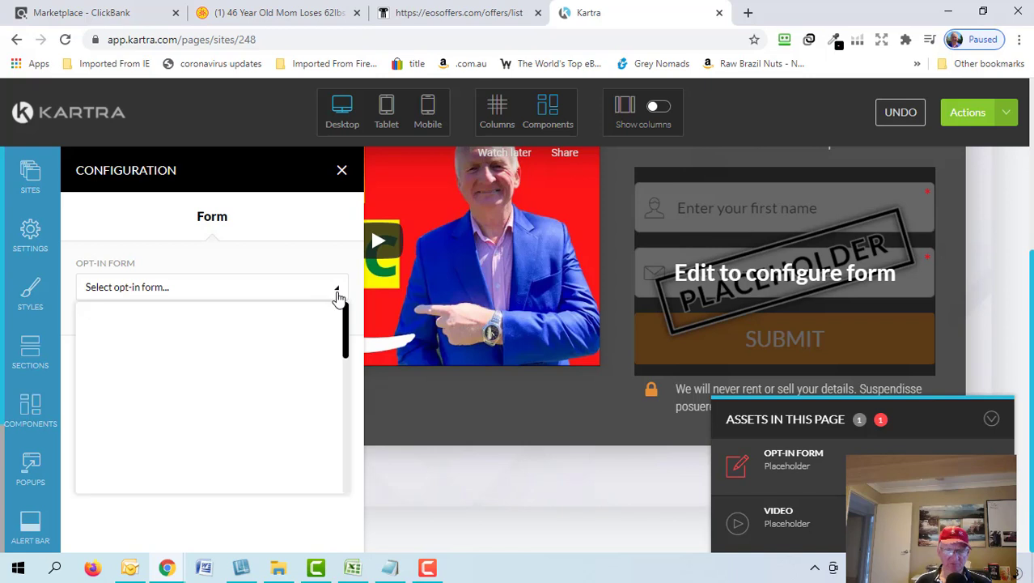
{"action": "scroll", "coordinate": [331, 348], "scroll_direction": "down", "scroll_amount": 3}
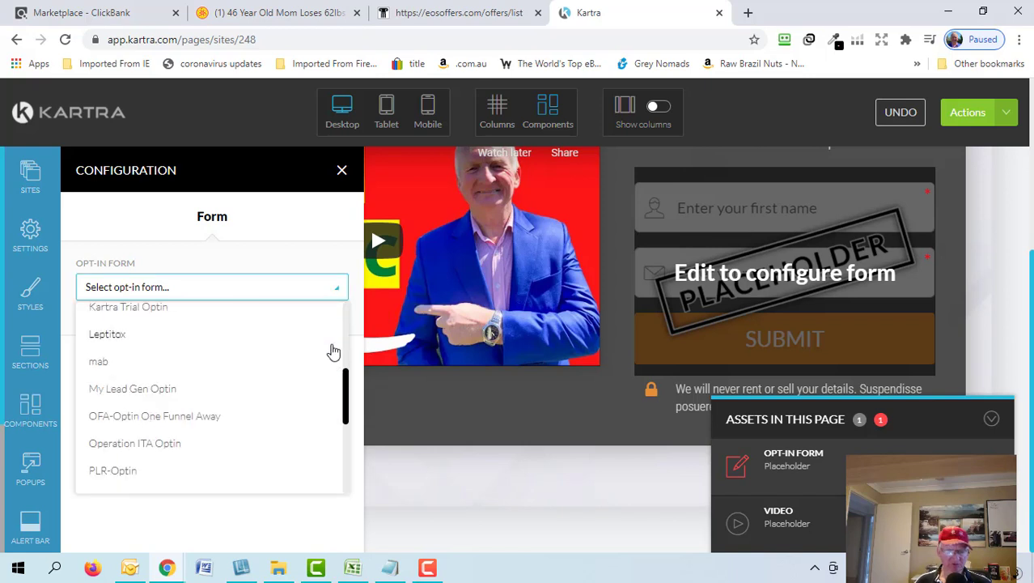
{"action": "left_click", "coordinate": [115, 335]}
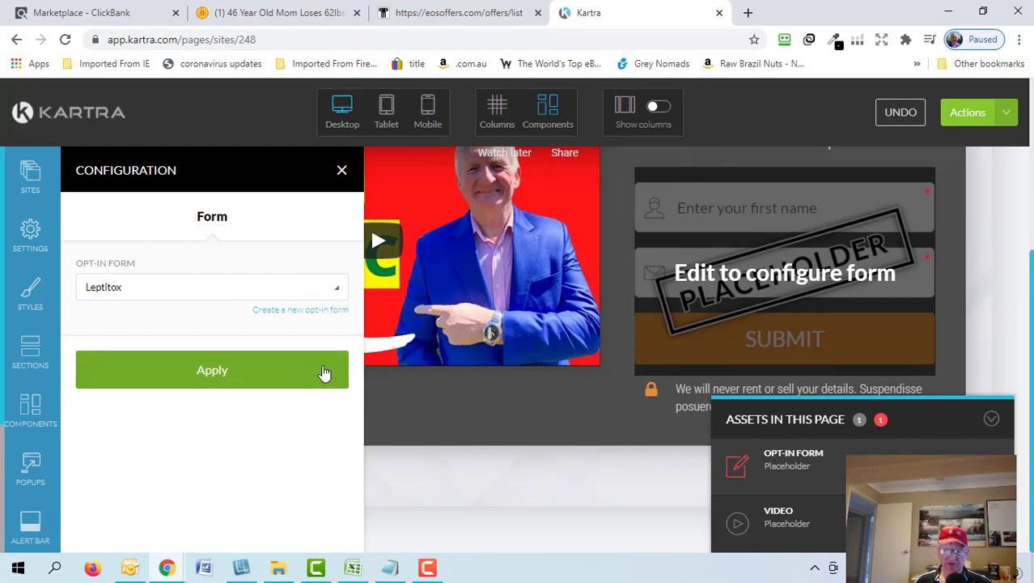
{"action": "left_click", "coordinate": [322, 373]}
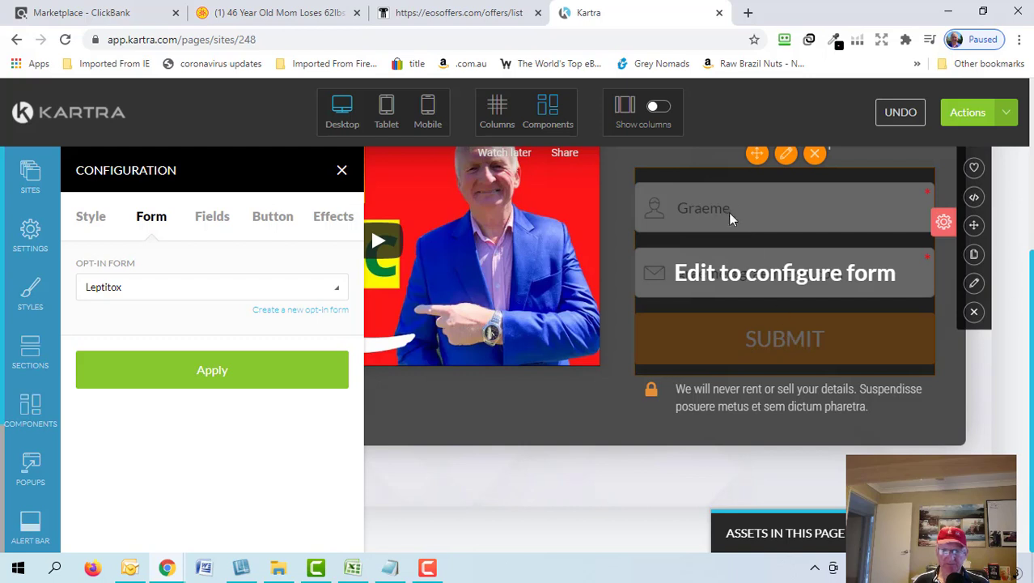
Set the opt-in form's button text to "Click To Watch This Free Video" and apply it.
{"action": "left_click", "coordinate": [793, 160]}
{"action": "left_click", "coordinate": [793, 159]}
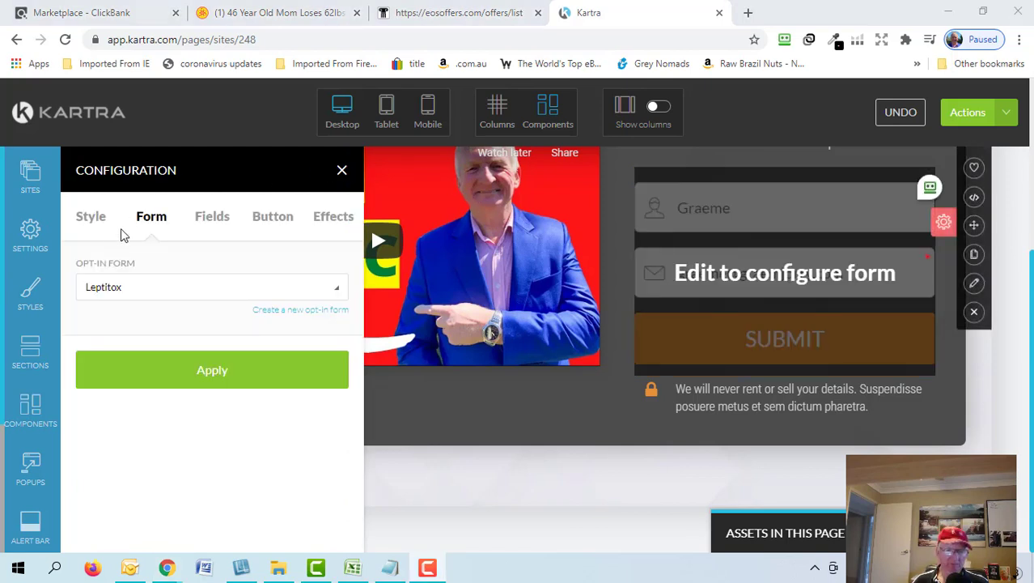
{"action": "left_click", "coordinate": [89, 220]}
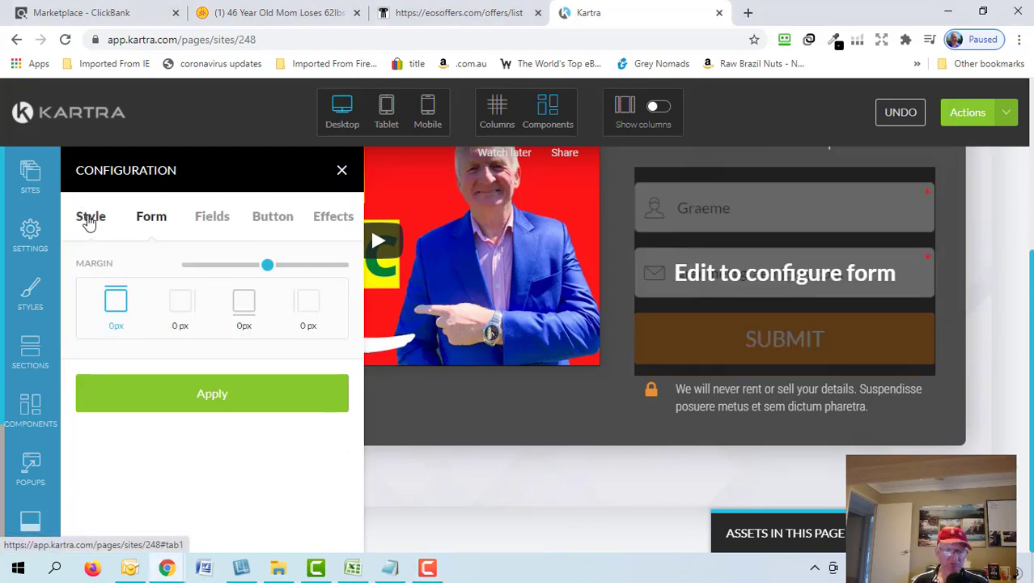
{"action": "left_click", "coordinate": [148, 221]}
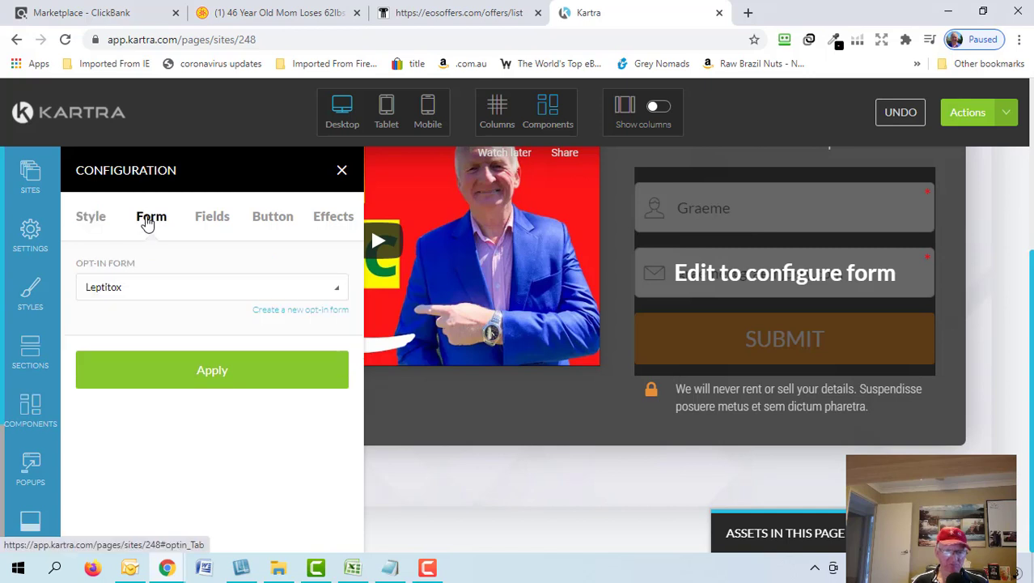
{"action": "left_click", "coordinate": [212, 221]}
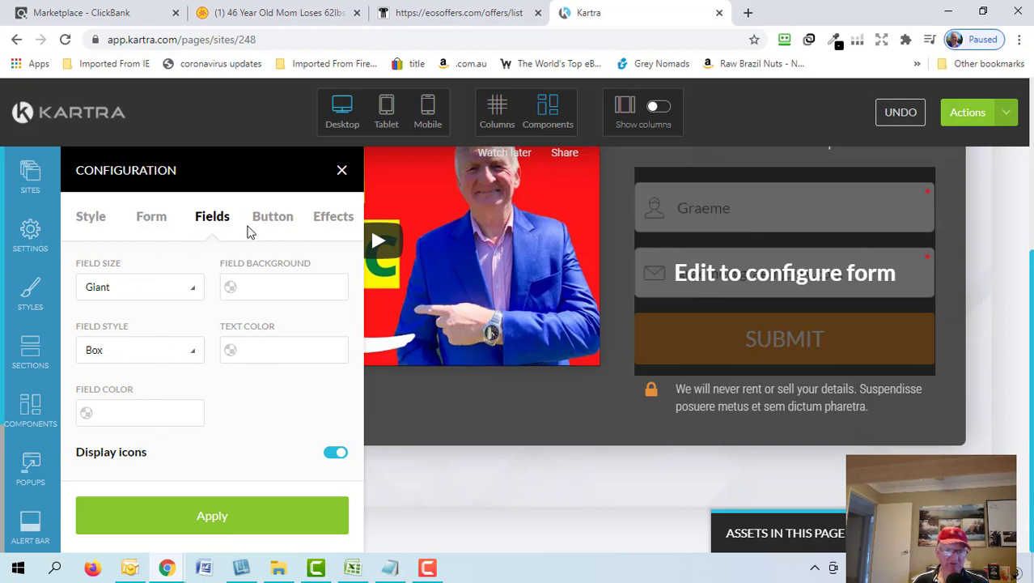
{"action": "left_click", "coordinate": [273, 218]}
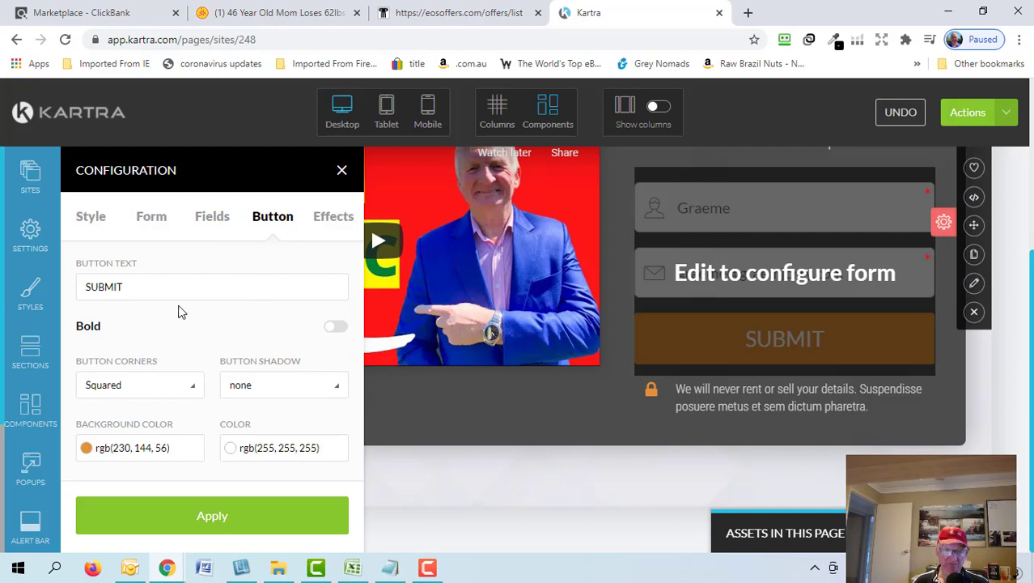
{"action": "left_click_drag", "start_coordinate": [91, 285], "coordinate": [123, 286]}
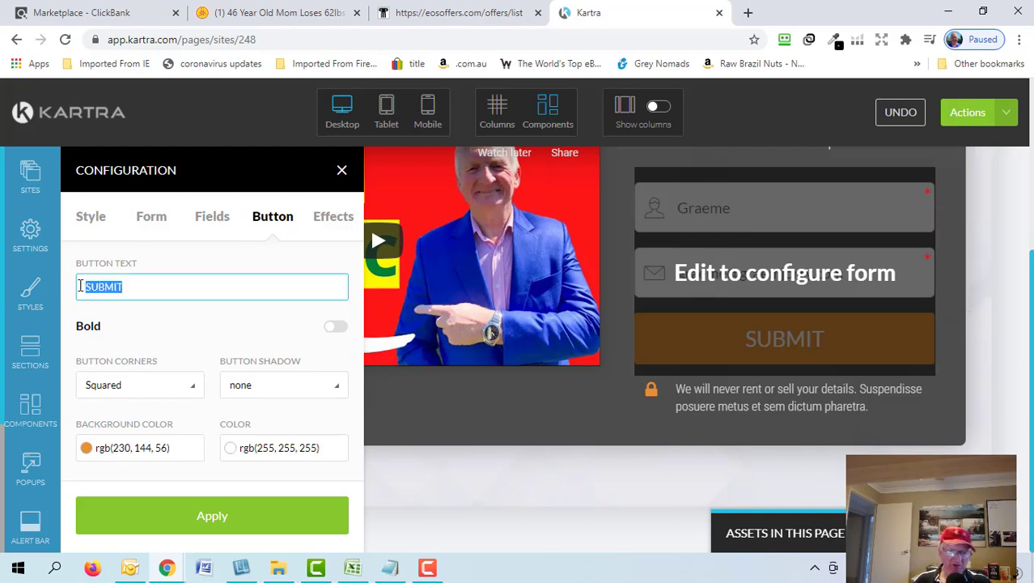
{"action": "type", "text": "Click To Watch This Free"}
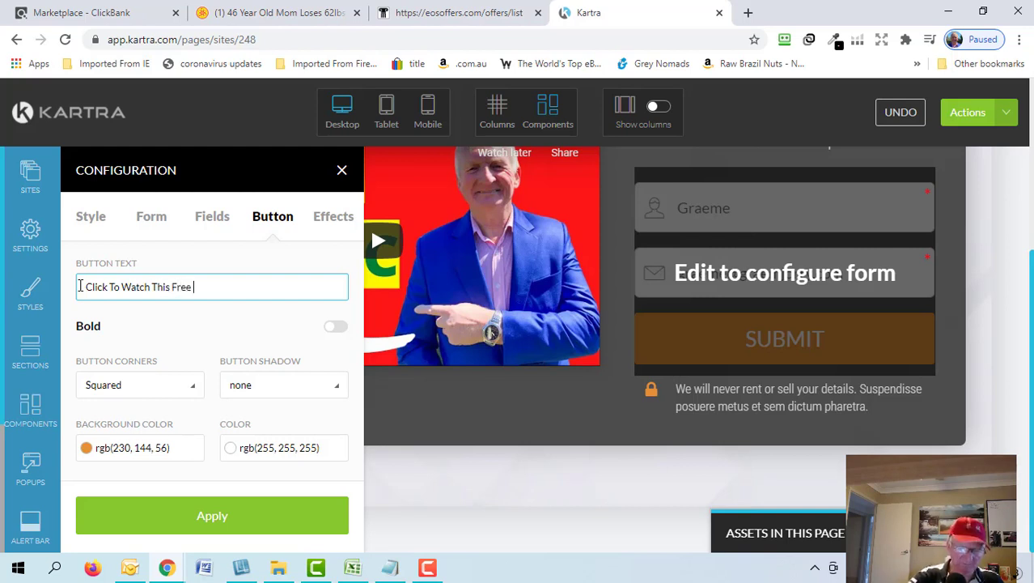
{"action": "type", "text": "ideo"}
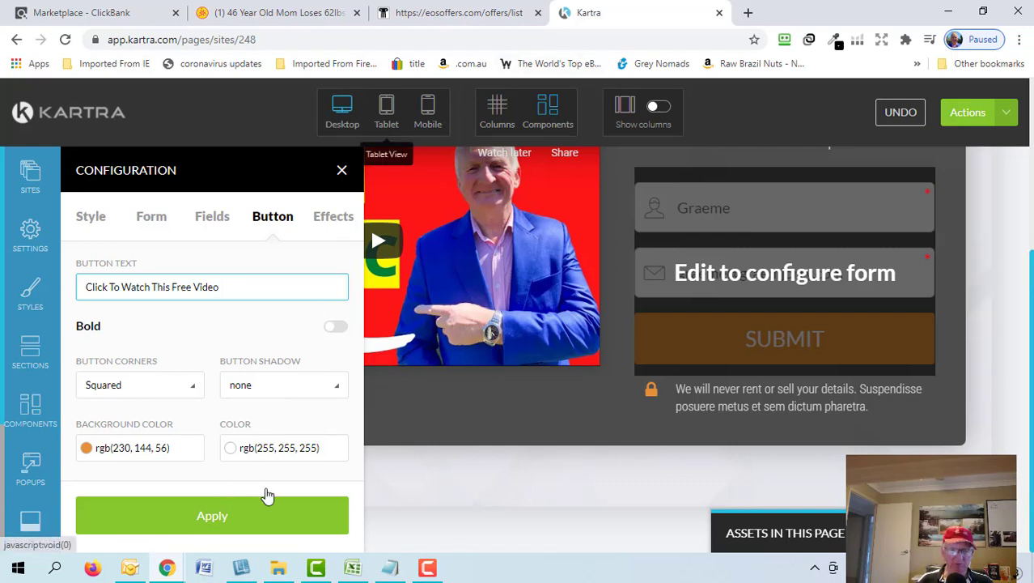
{"action": "left_click", "coordinate": [262, 519]}
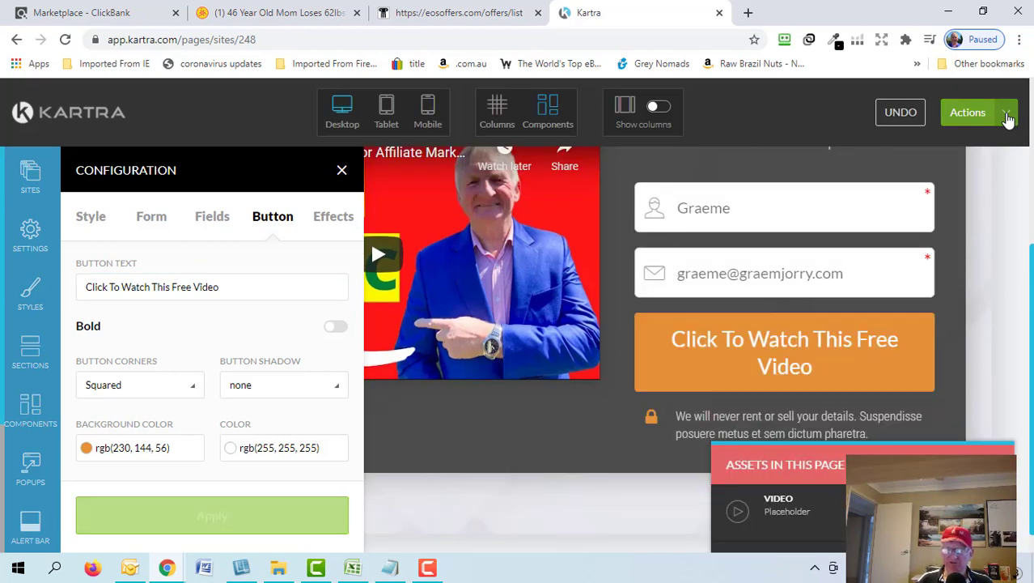
Replace "This Free" with "Your" in the opt-in form's button text and apply the change.
{"action": "left_click", "coordinate": [1007, 118]}
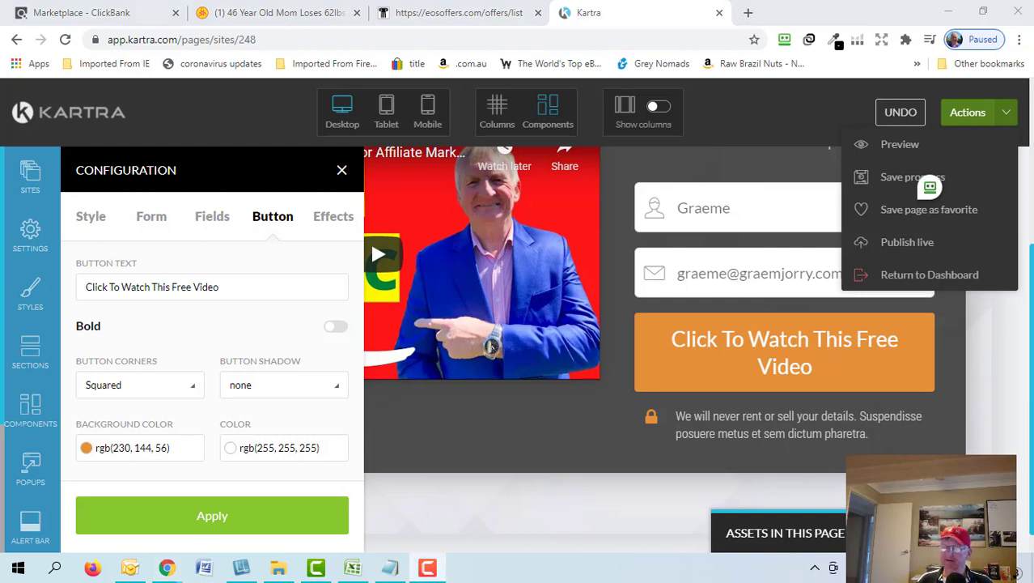
{"action": "mouse_move", "coordinate": [652, 351]}
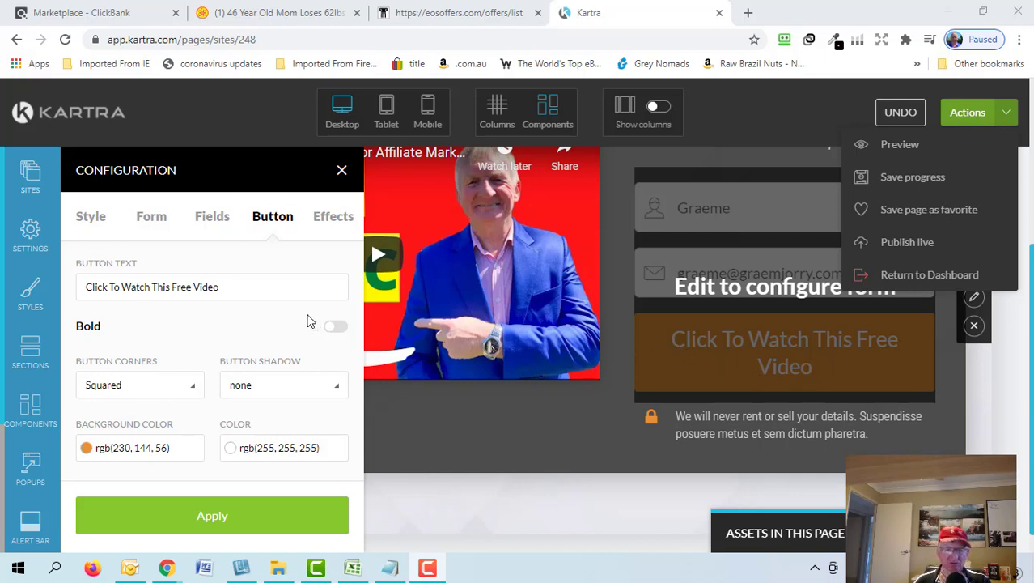
{"action": "left_click", "coordinate": [120, 287]}
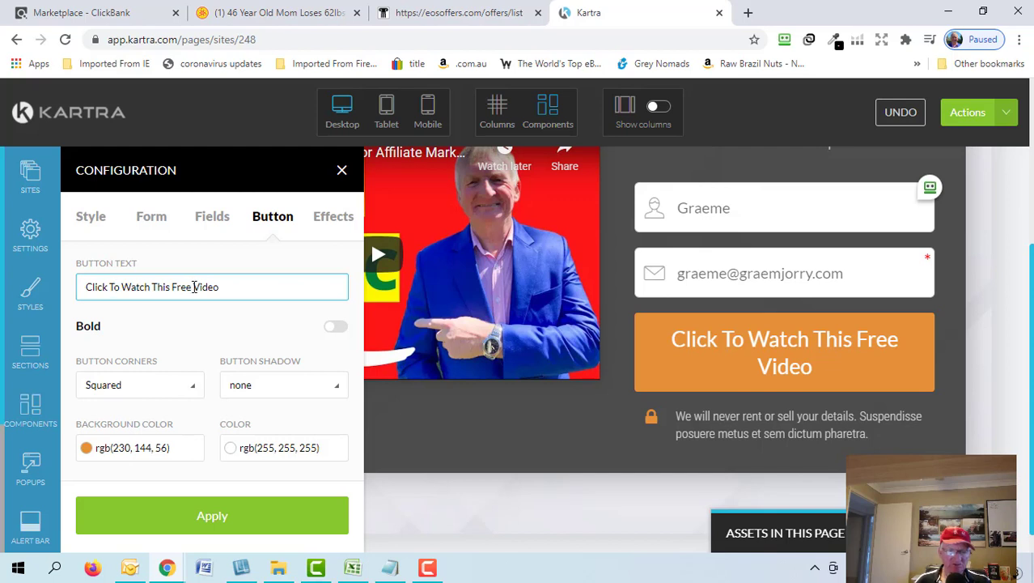
{"action": "left_click_drag", "start_coordinate": [194, 288], "coordinate": [154, 288]}
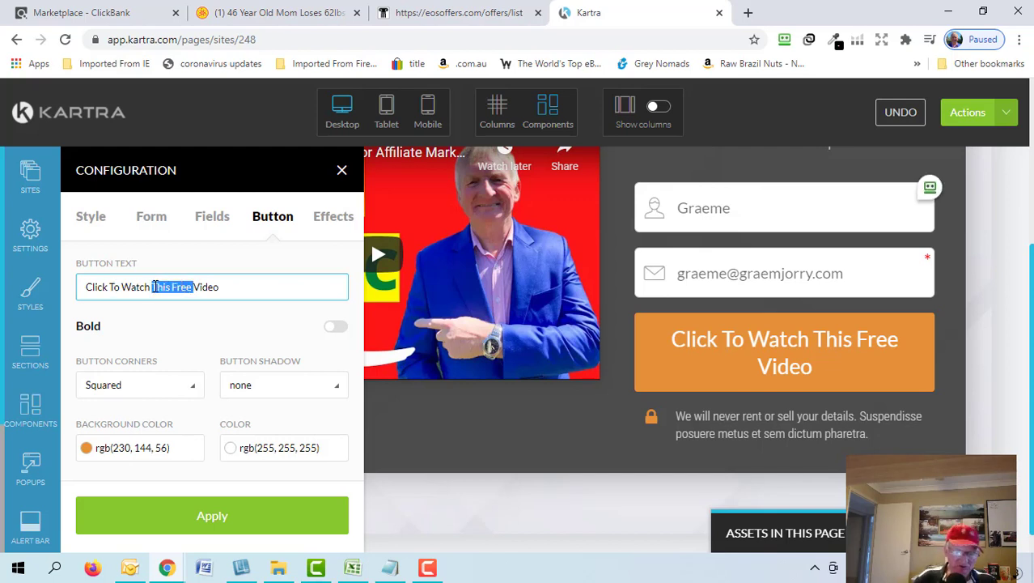
{"action": "key", "text": "BackSpace"}
{"action": "type", "text": "Your"}
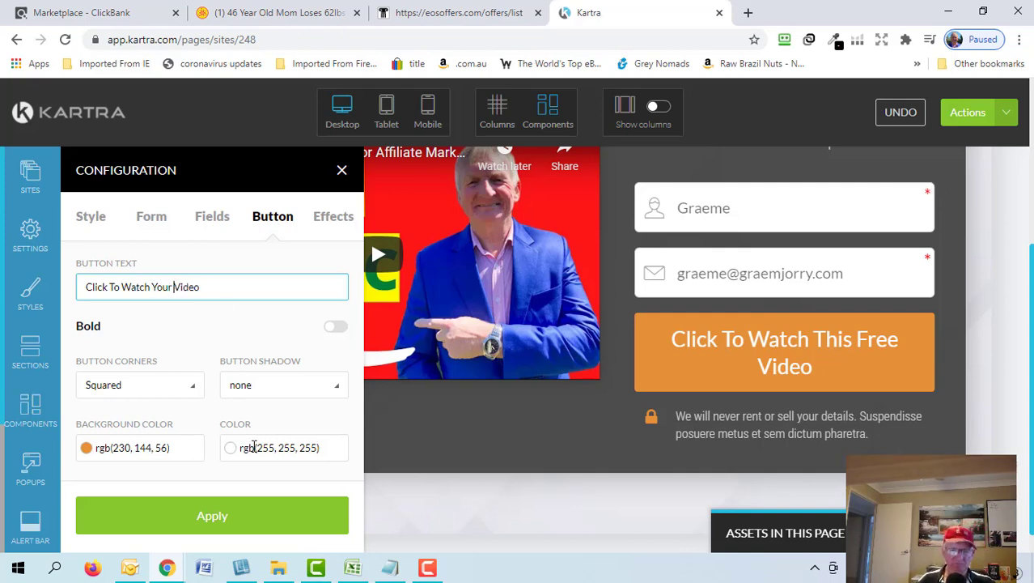
{"action": "left_click", "coordinate": [311, 510]}
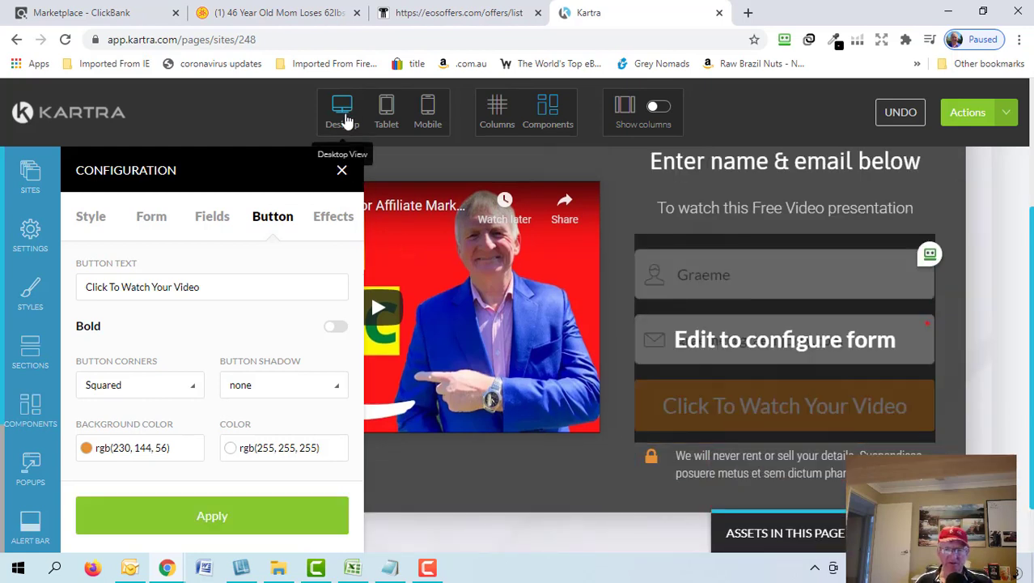
Check the headline, video and opt-in form in the tablet layout, closing the form's configuration, and return to the desktop layout.
{"action": "left_click", "coordinate": [389, 116]}
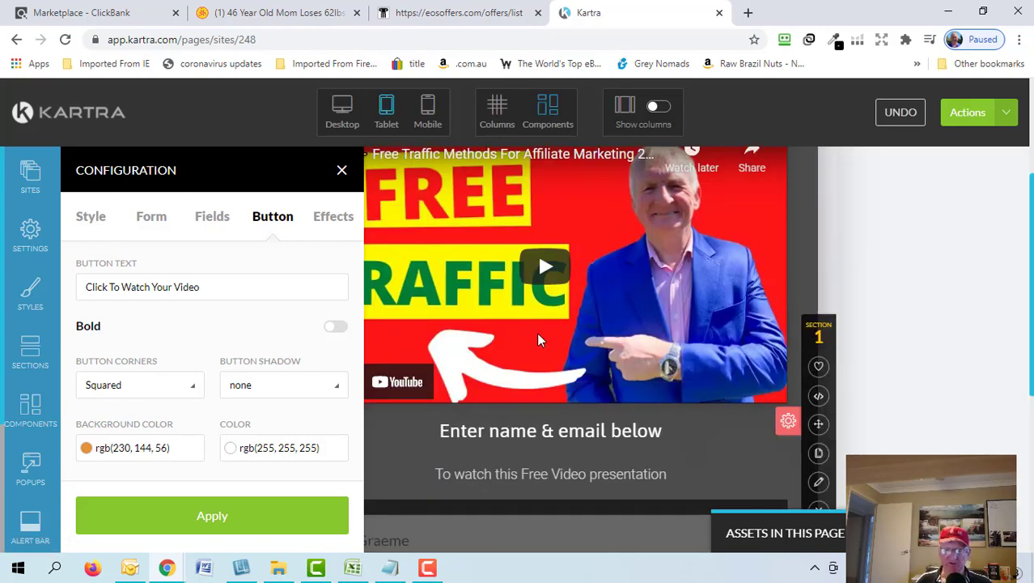
{"action": "scroll", "coordinate": [537, 332], "scroll_direction": "down", "scroll_amount": 2}
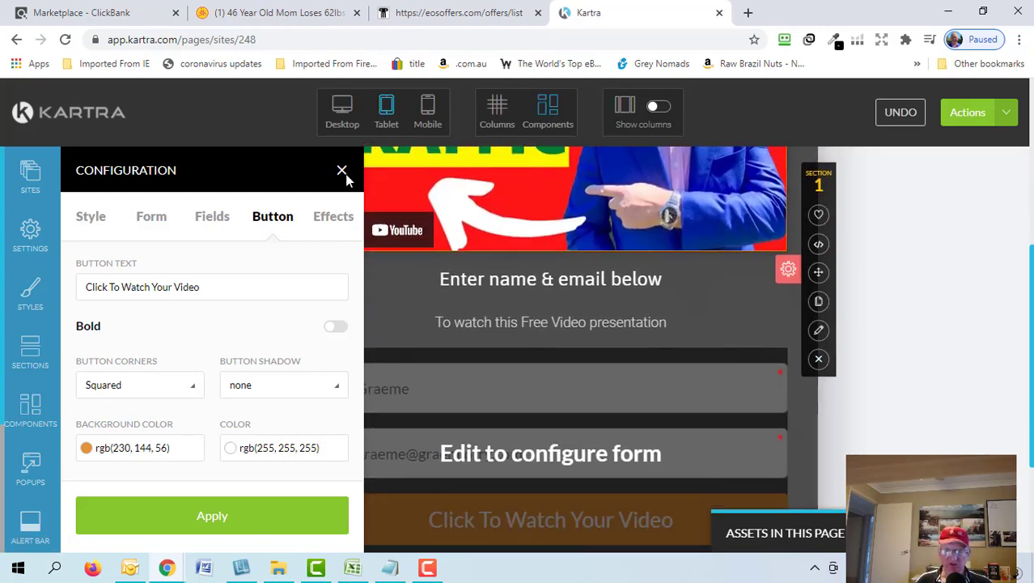
{"action": "left_click", "coordinate": [342, 171]}
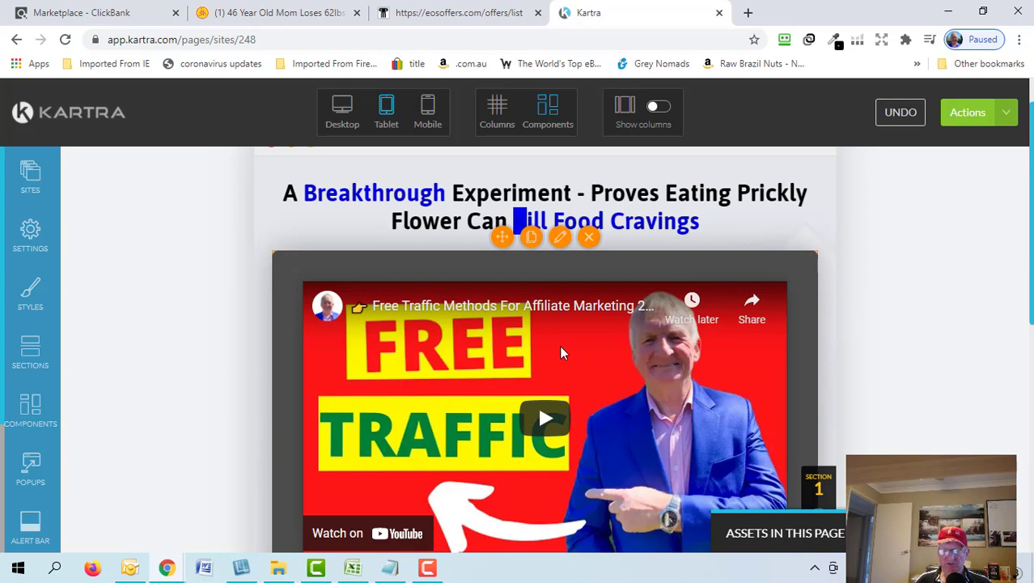
{"action": "scroll", "coordinate": [556, 348], "scroll_direction": "down", "scroll_amount": 1}
{"action": "scroll", "coordinate": [542, 286], "scroll_direction": "up", "scroll_amount": 2}
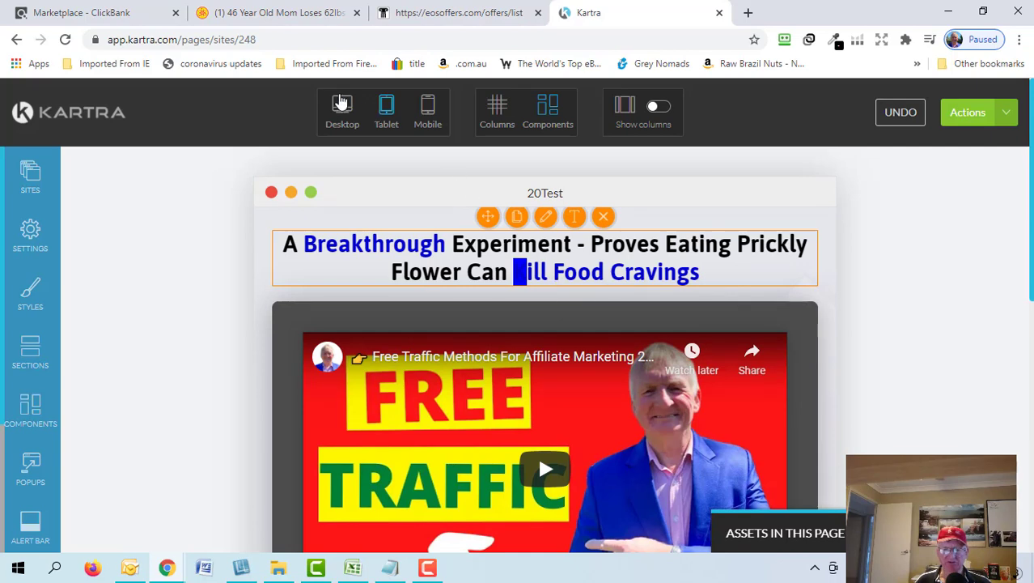
{"action": "scroll", "coordinate": [521, 213], "scroll_direction": "down", "scroll_amount": 8}
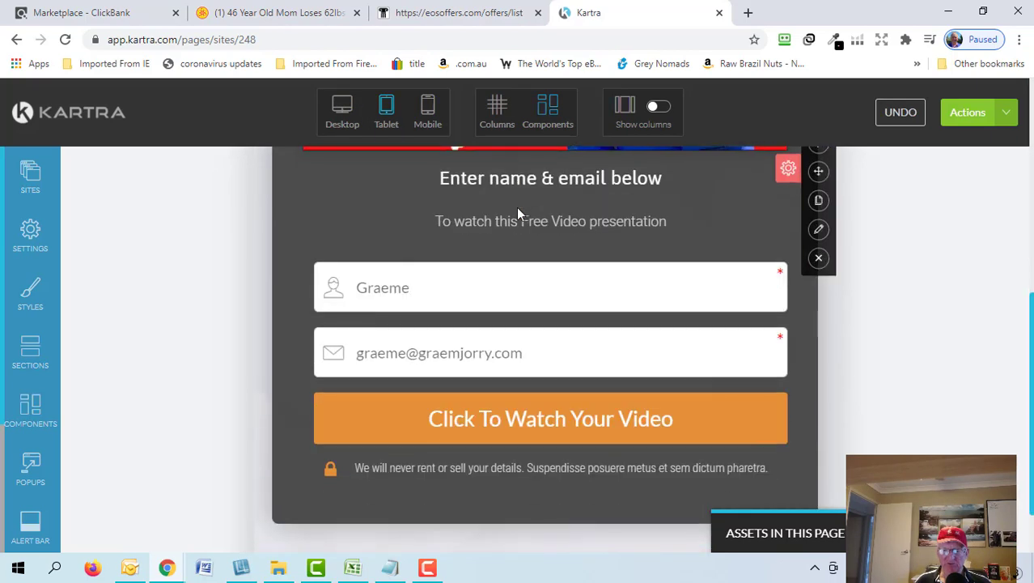
{"action": "scroll", "coordinate": [520, 246], "scroll_direction": "up", "scroll_amount": 8}
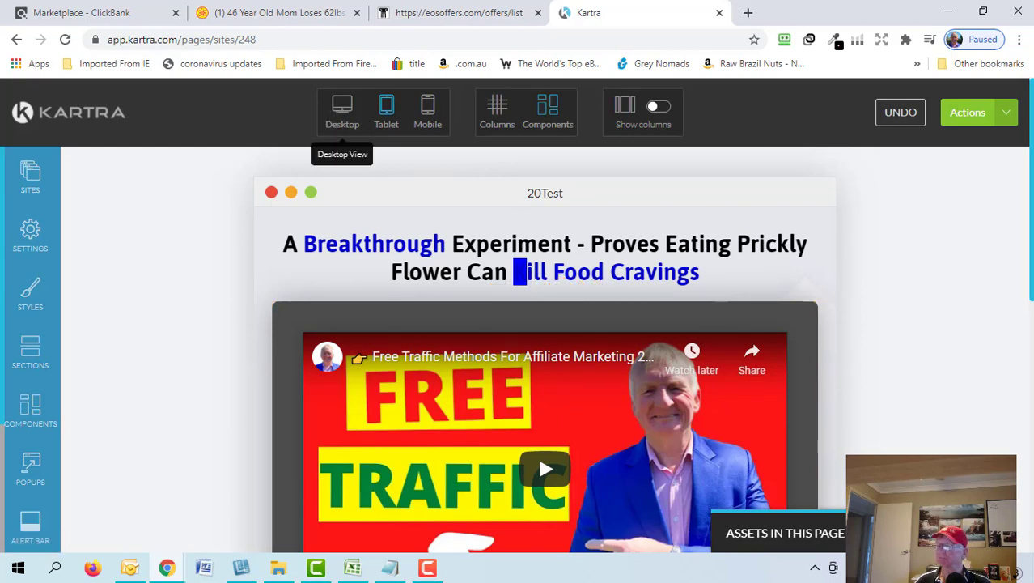
{"action": "left_click", "coordinate": [338, 117]}
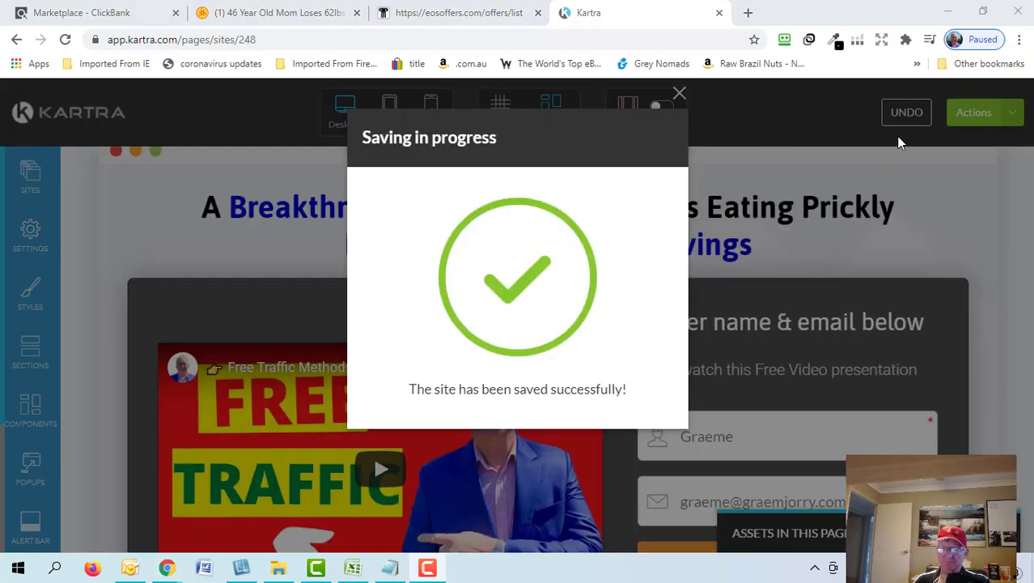
Save the page's progress and test the "Click To Watch Your Video" button in the page preview, returning to the editor.
{"action": "left_click", "coordinate": [681, 95]}
{"action": "left_click", "coordinate": [680, 94]}
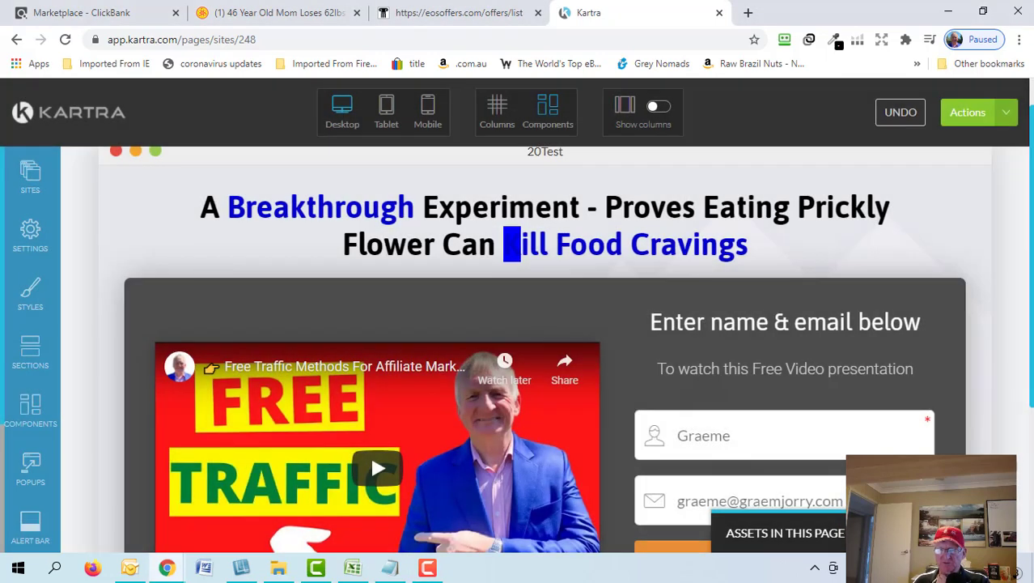
{"action": "left_click", "coordinate": [1007, 112]}
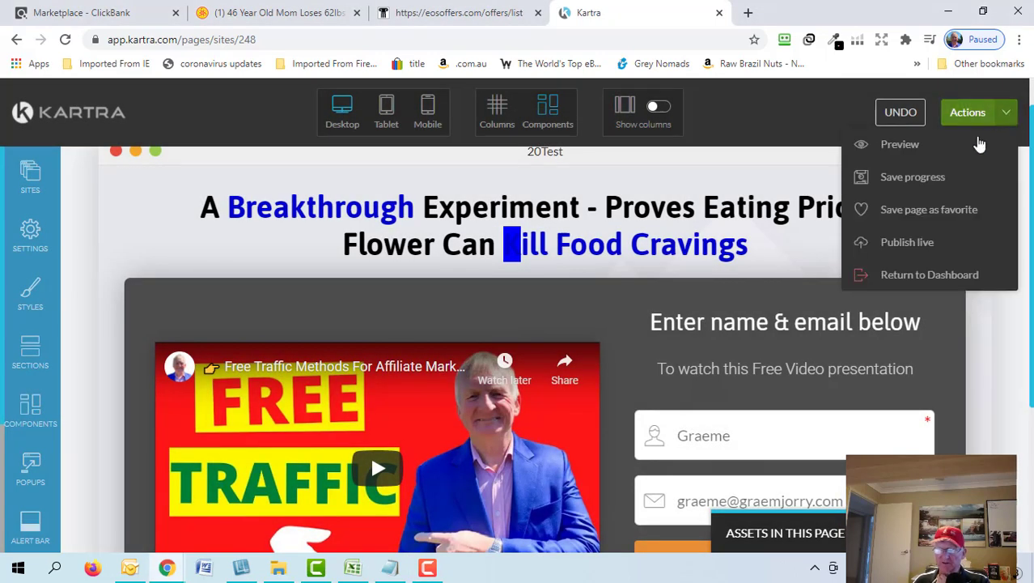
{"action": "left_click", "coordinate": [898, 144]}
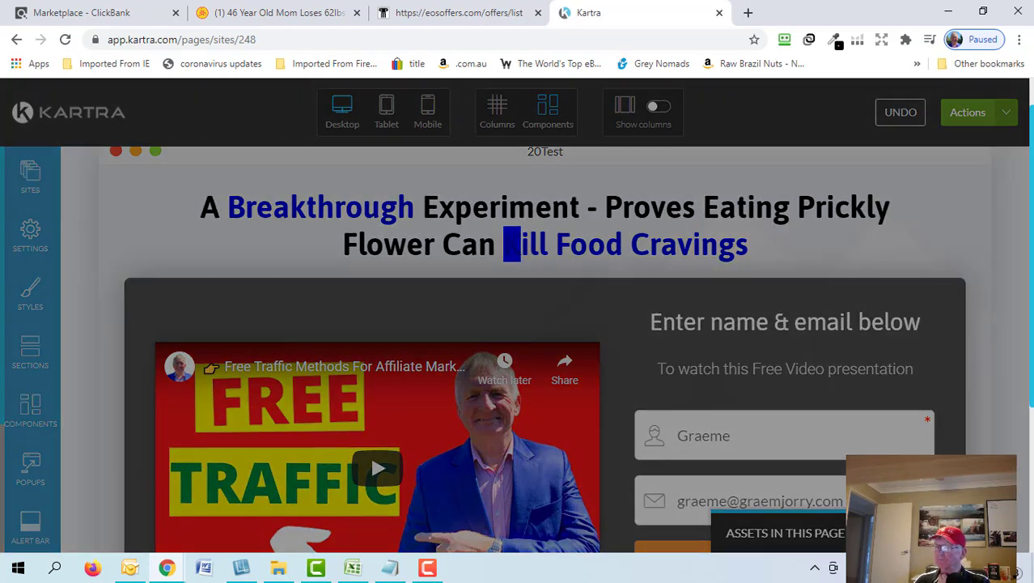
{"action": "left_click", "coordinate": [639, 139]}
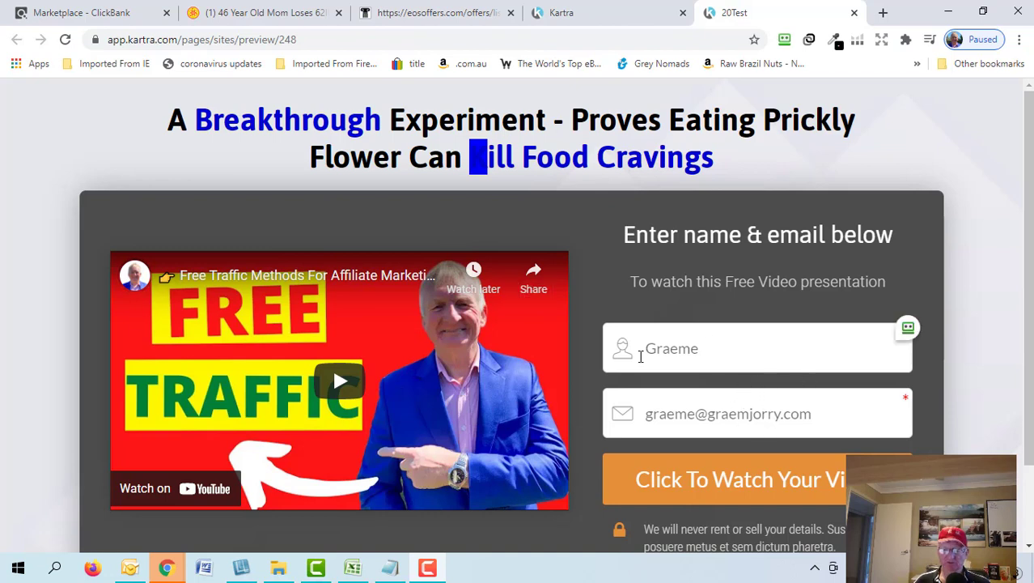
{"action": "left_click", "coordinate": [768, 484]}
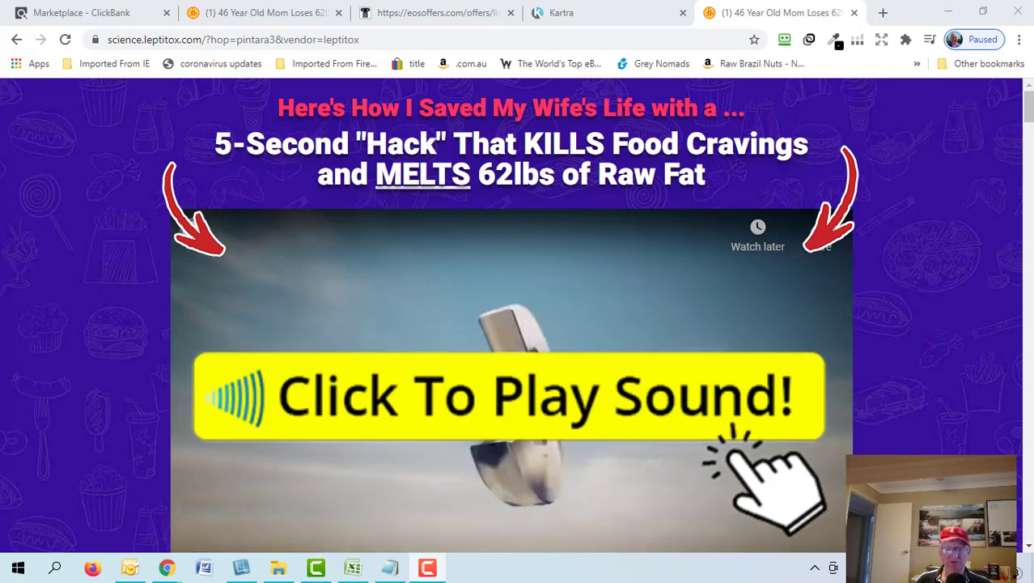
{"action": "key", "text": "ctrl+shift+Tab"}
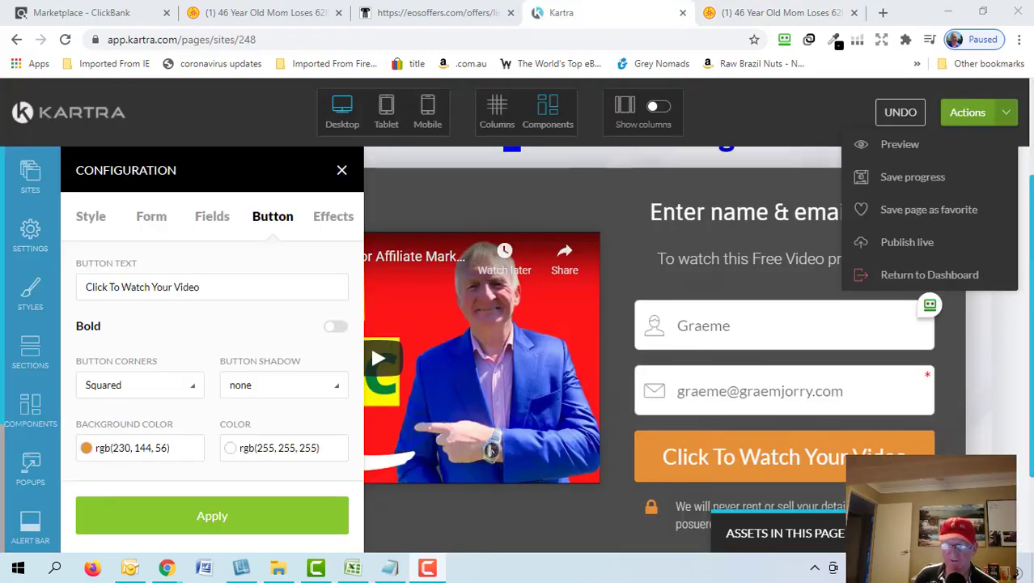
Publish the squeeze page live and exit the page editor to the dashboard.
{"action": "left_click", "coordinate": [907, 242]}
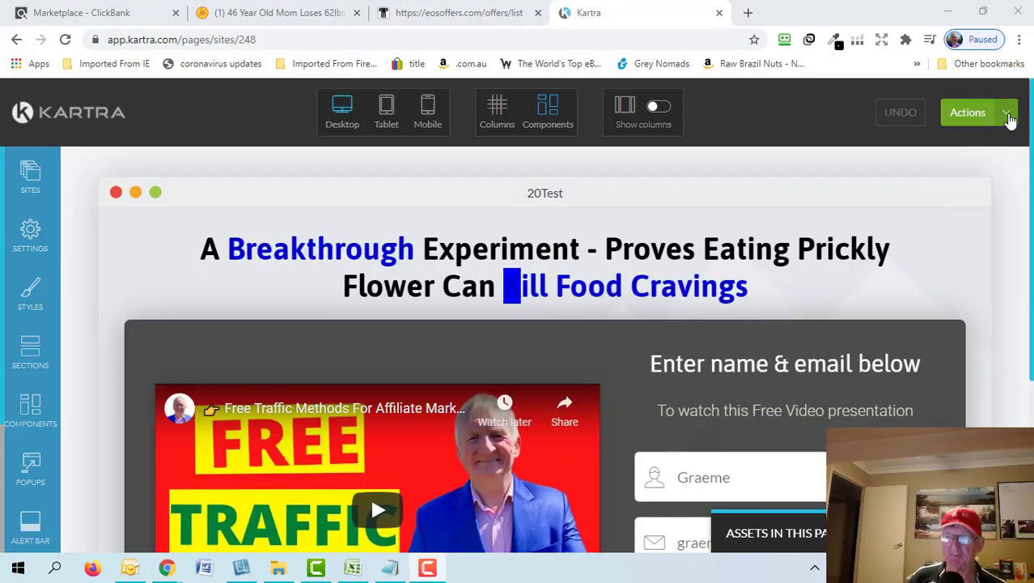
{"action": "left_click", "coordinate": [1007, 115]}
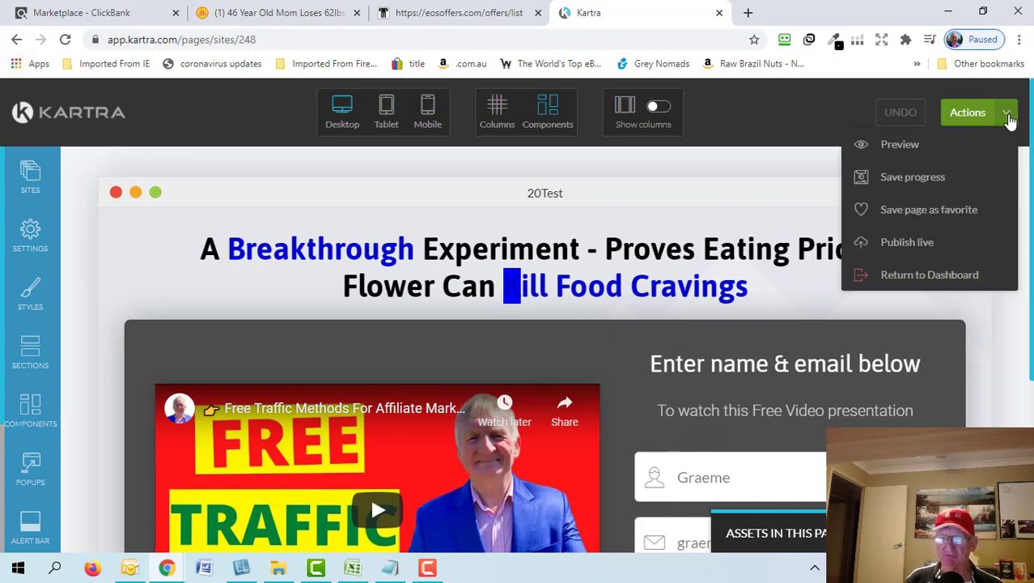
{"action": "left_click", "coordinate": [923, 276]}
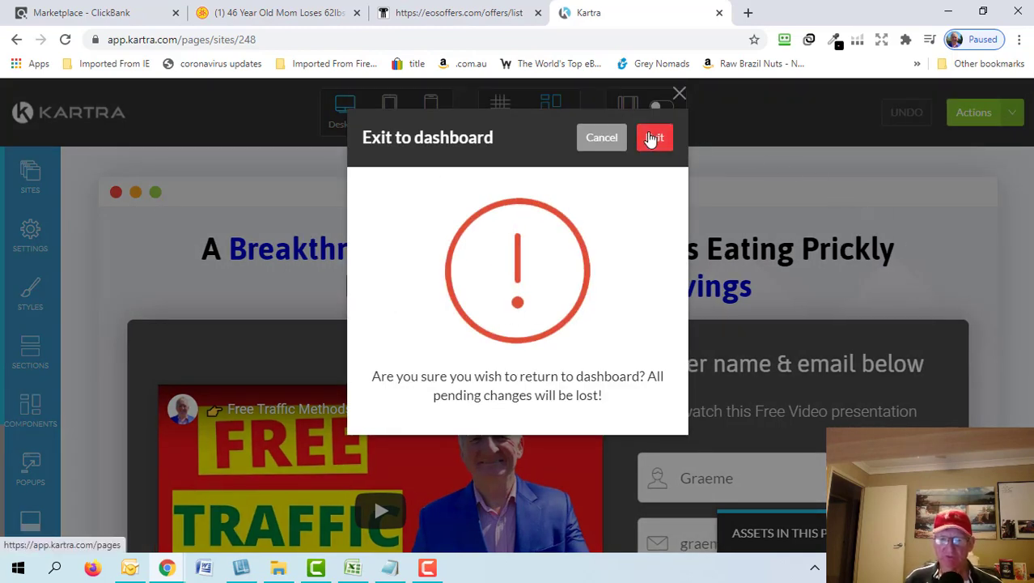
{"action": "left_click", "coordinate": [653, 138]}
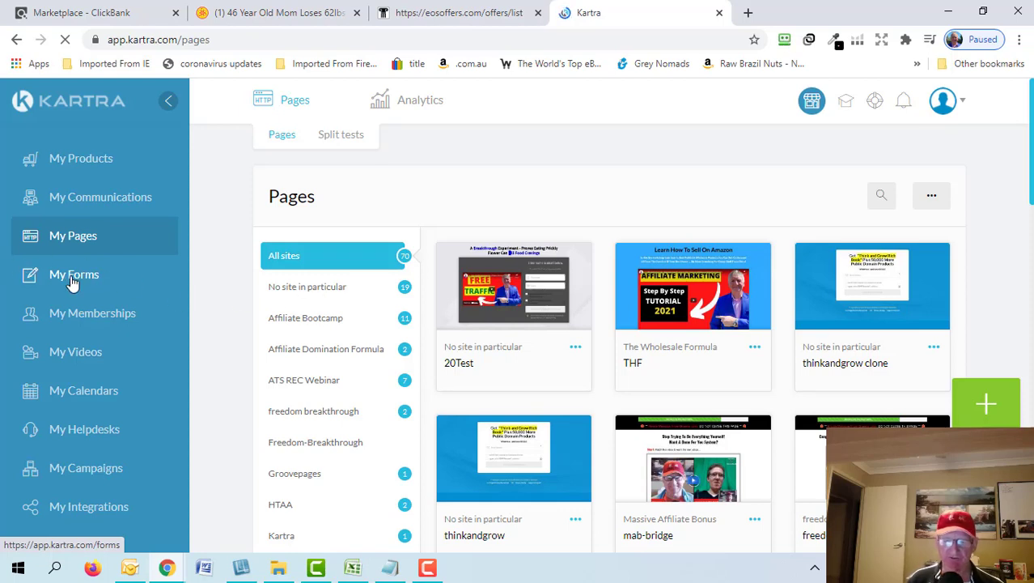
Open the Leptitox opt-in form for editing and save its form fields as they are to reach the confirmation settings.
{"action": "left_click", "coordinate": [73, 276]}
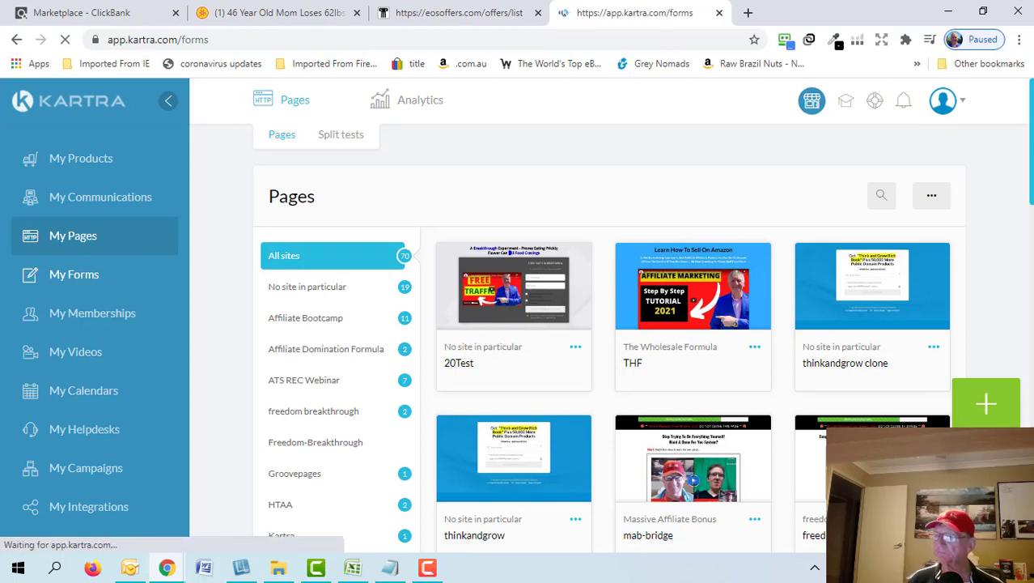
{"action": "scroll", "coordinate": [743, 378], "scroll_direction": "down", "scroll_amount": 10}
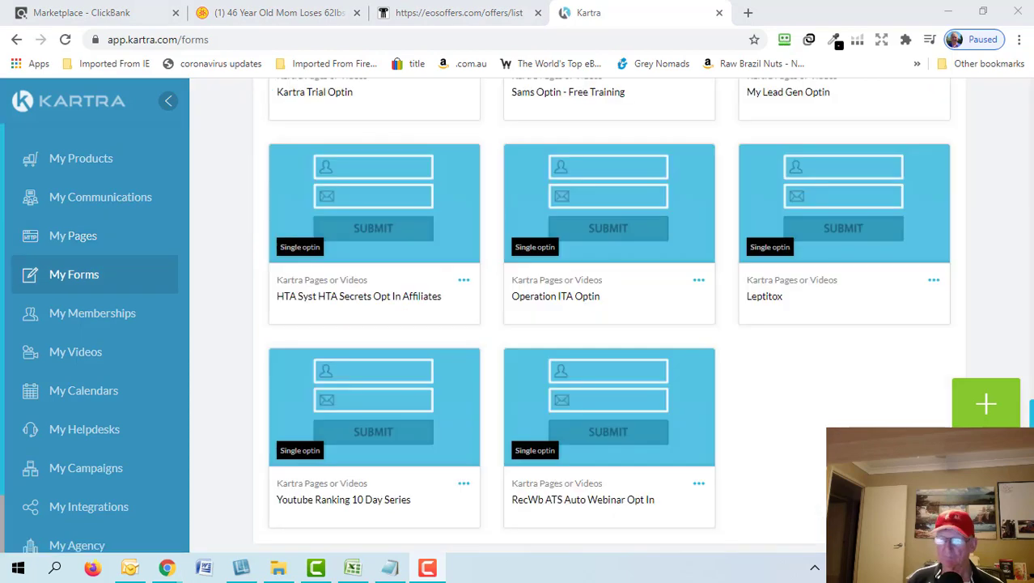
{"action": "left_click", "coordinate": [934, 285]}
{"action": "left_click", "coordinate": [934, 285]}
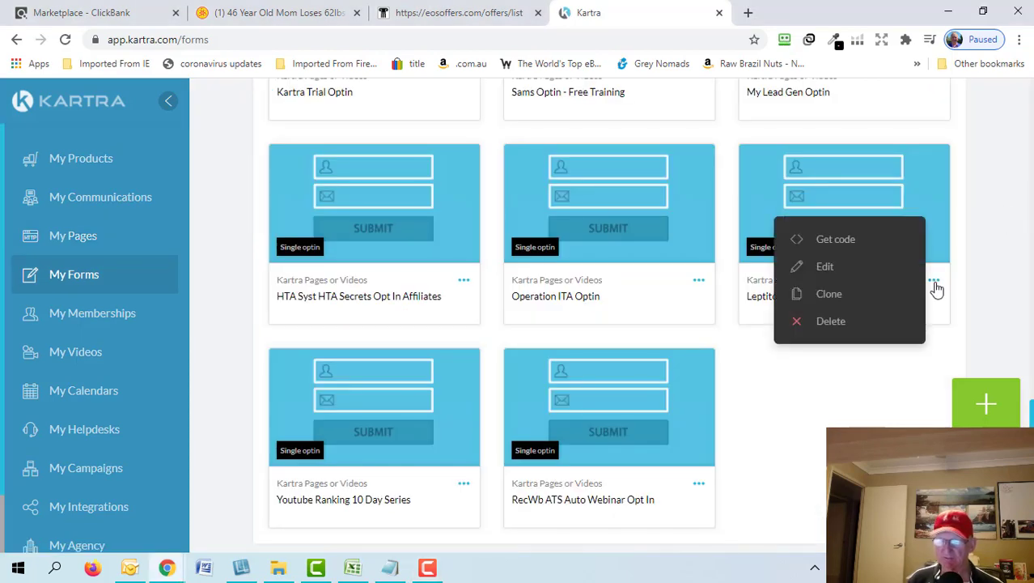
{"action": "left_click", "coordinate": [827, 266]}
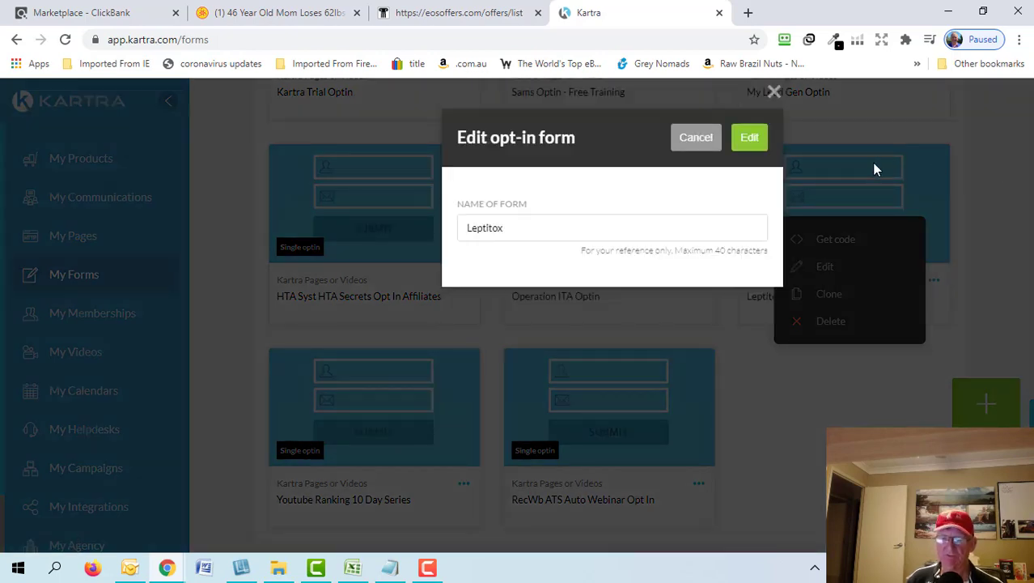
{"action": "left_click", "coordinate": [748, 138]}
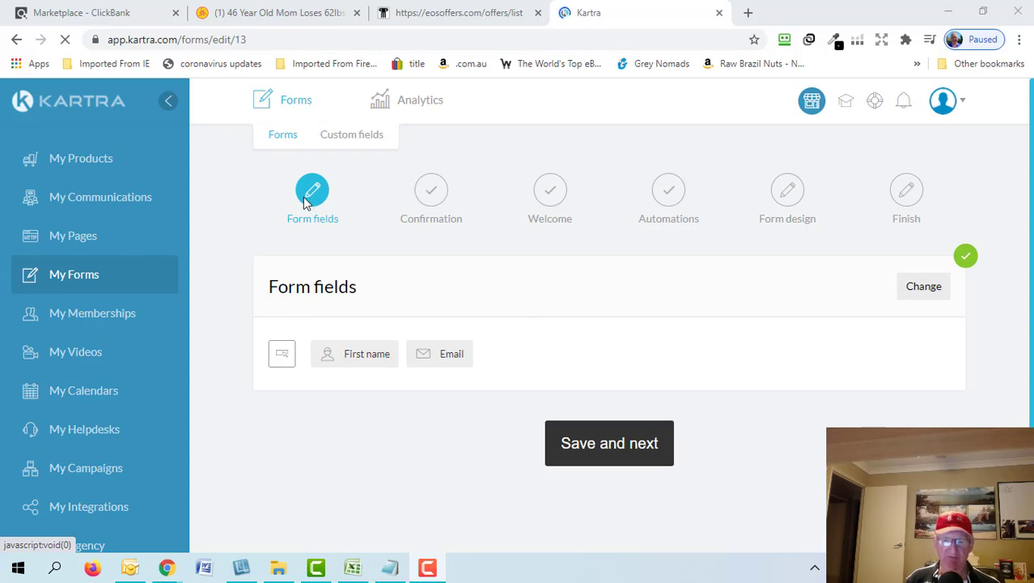
{"action": "left_click", "coordinate": [617, 448]}
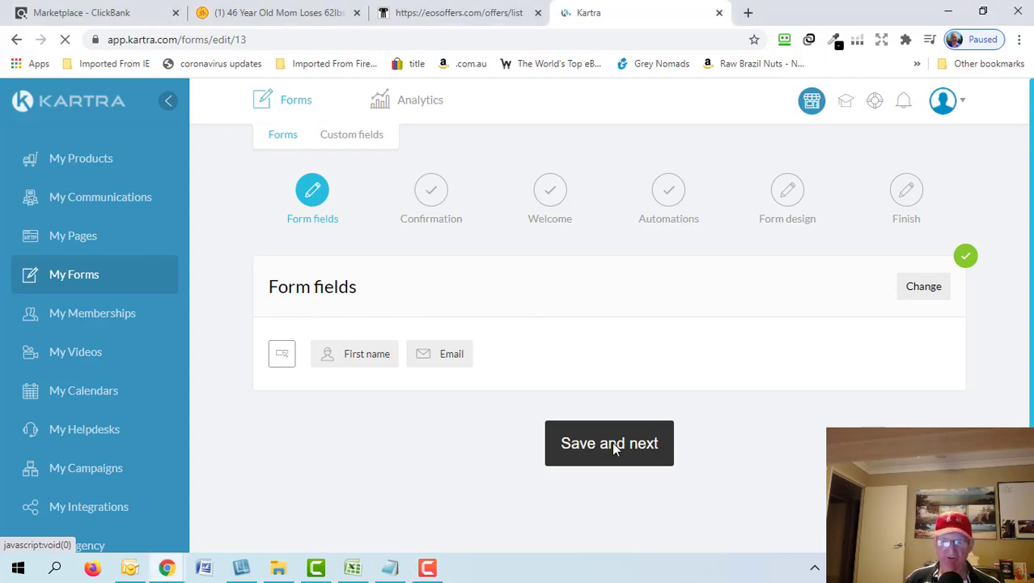
{"action": "left_click", "coordinate": [629, 460]}
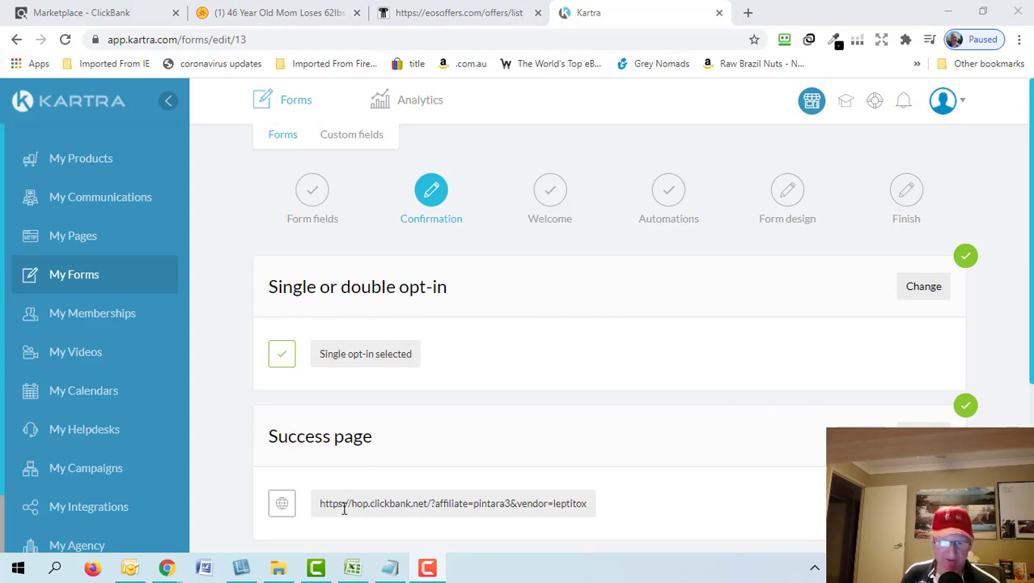
Save the form's success page as an external URL with the Leptitox ClickBank affiliate link and continue to the welcome settings.
{"action": "scroll", "coordinate": [334, 502], "scroll_direction": "down", "scroll_amount": 1}
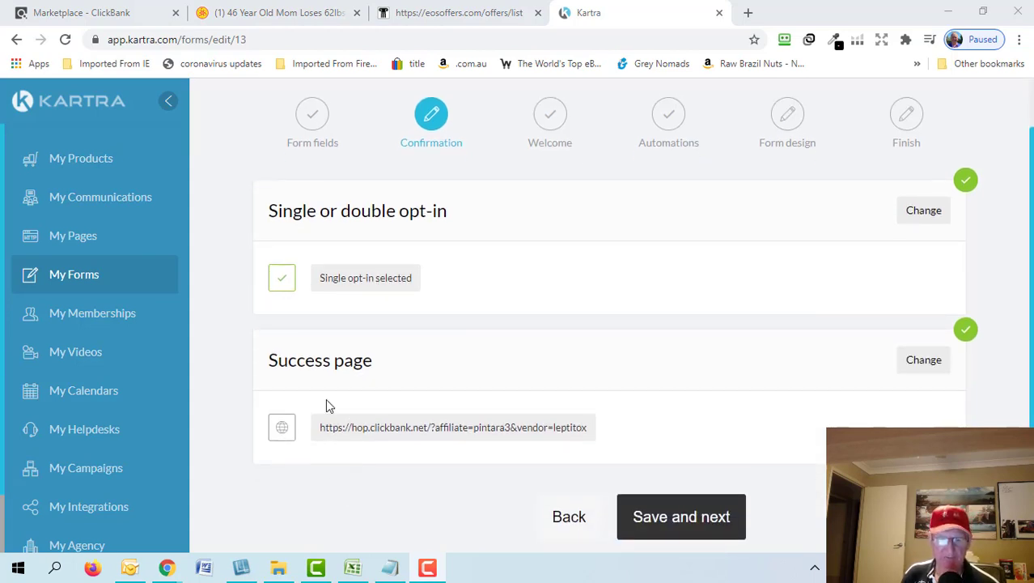
{"action": "left_click", "coordinate": [933, 364]}
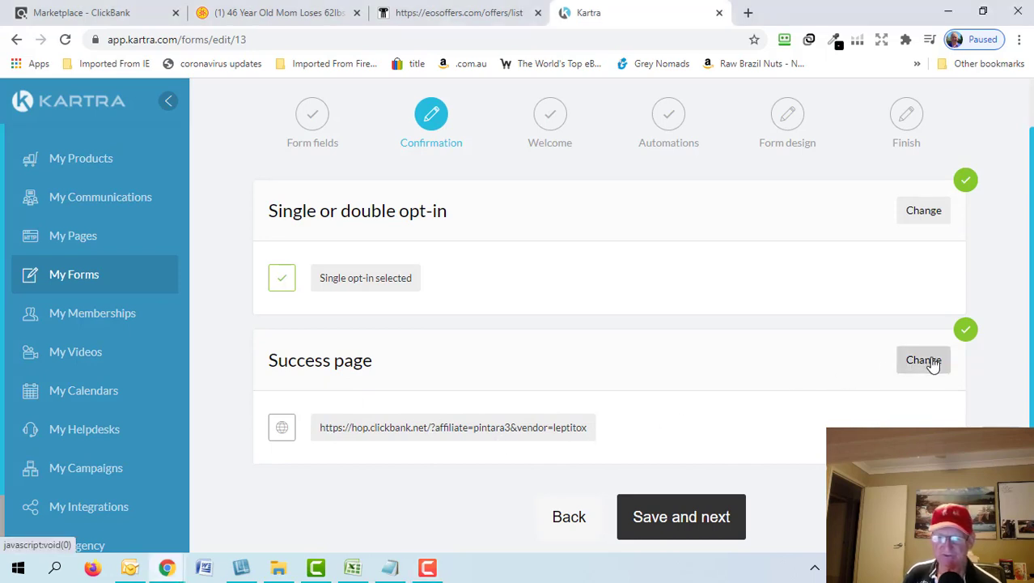
{"action": "left_click", "coordinate": [923, 360]}
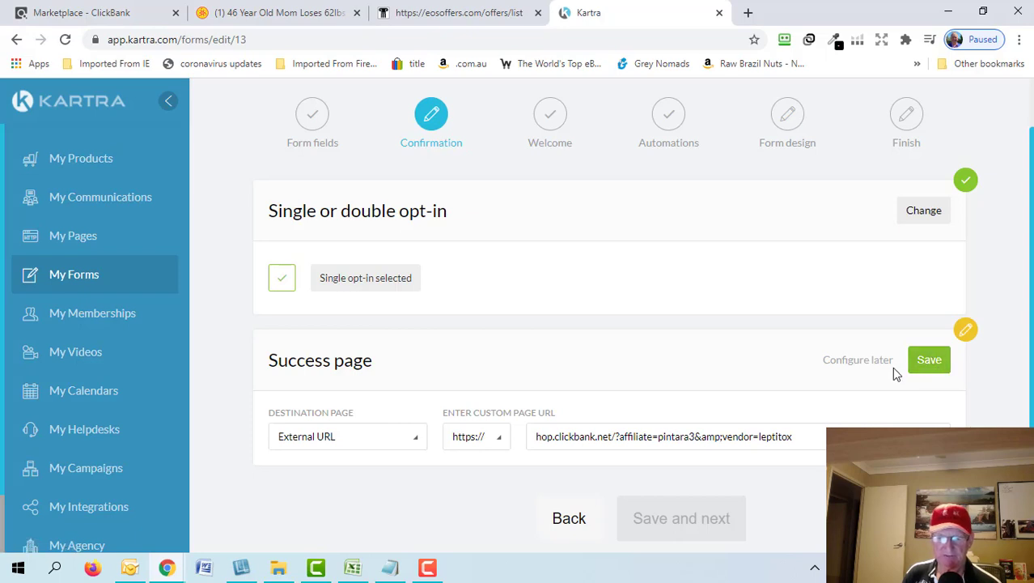
{"action": "scroll", "coordinate": [706, 448], "scroll_direction": "down", "scroll_amount": 2}
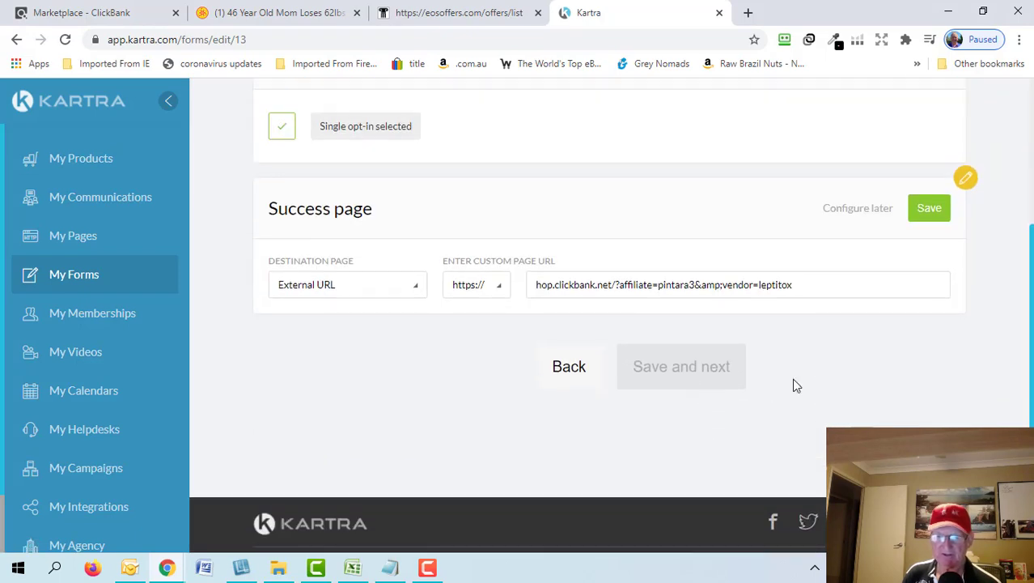
{"action": "left_click", "coordinate": [931, 209]}
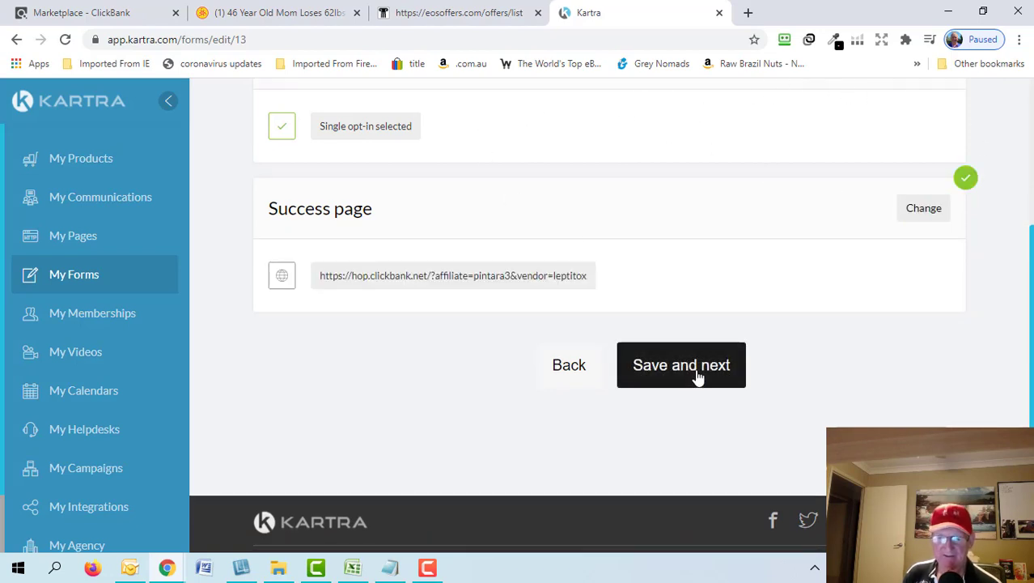
{"action": "left_click", "coordinate": [701, 378]}
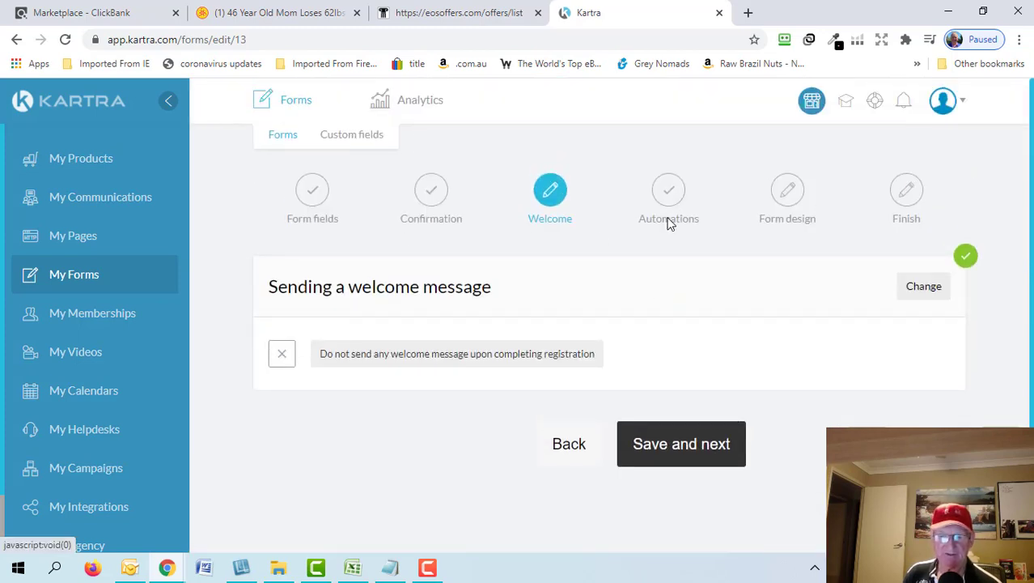
Continue past the welcome message settings and review the form's tag, list, sequence and advanced automation settings.
{"action": "left_click", "coordinate": [705, 450]}
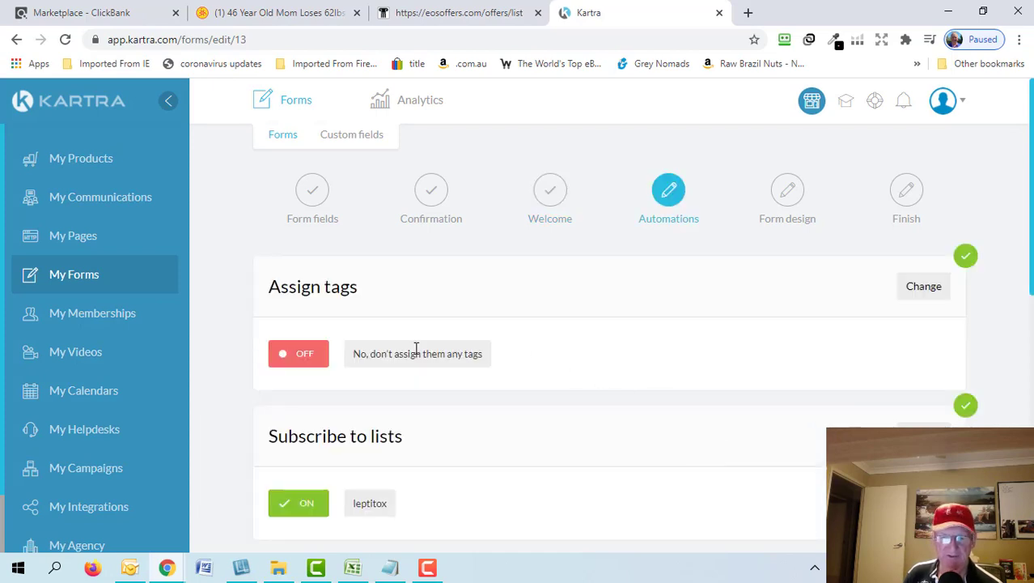
{"action": "scroll", "coordinate": [395, 355], "scroll_direction": "down", "scroll_amount": 2}
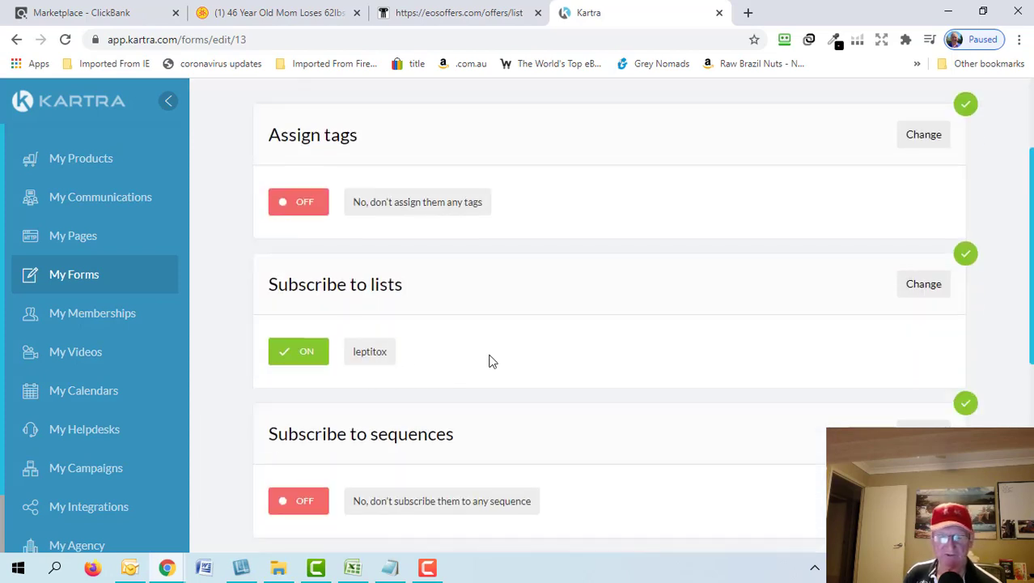
{"action": "scroll", "coordinate": [770, 475], "scroll_direction": "down", "scroll_amount": 1}
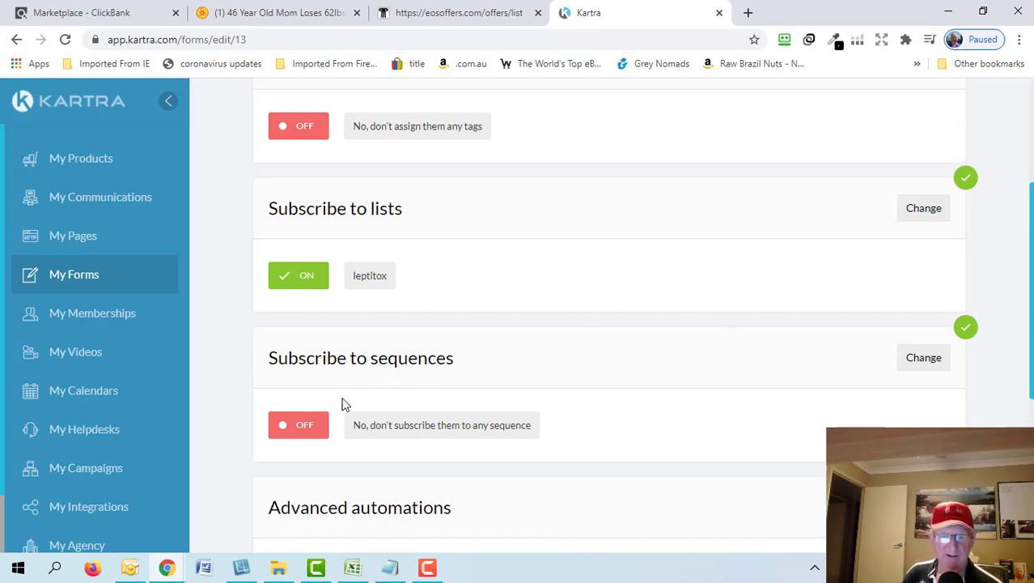
{"action": "scroll", "coordinate": [450, 388], "scroll_direction": "down", "scroll_amount": 1}
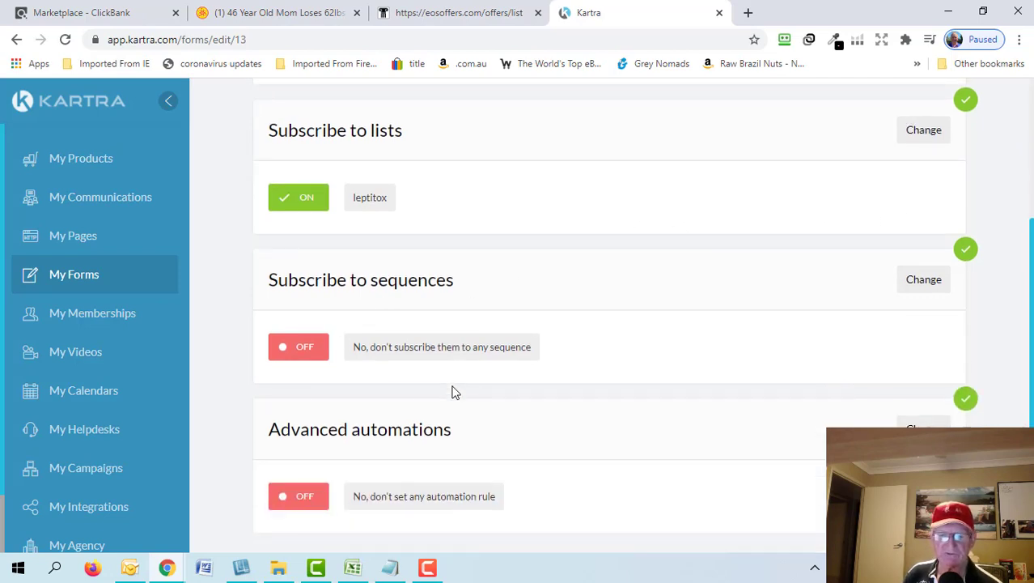
{"action": "scroll", "coordinate": [455, 393], "scroll_direction": "down", "scroll_amount": 2}
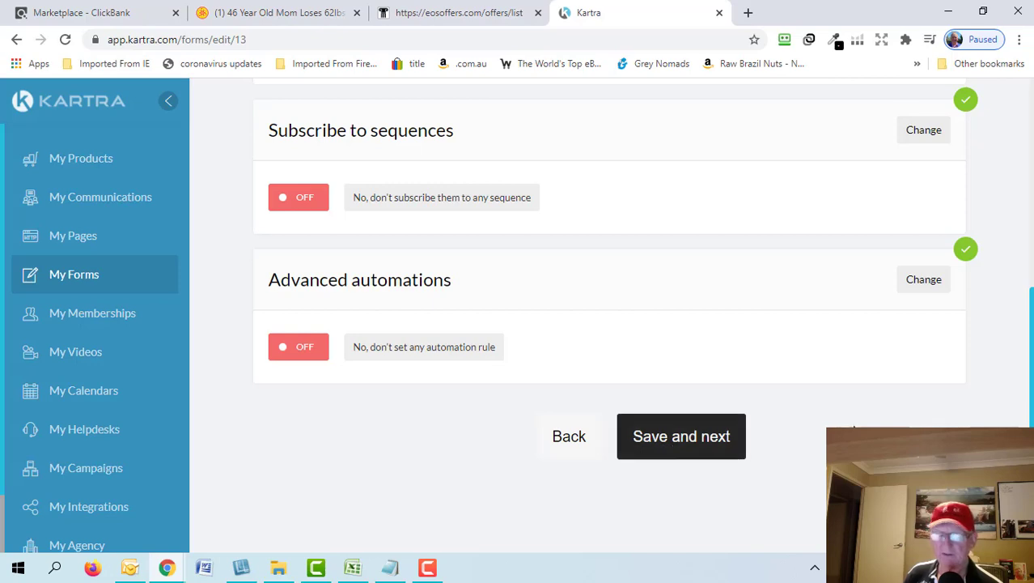
{"action": "scroll", "coordinate": [806, 277], "scroll_direction": "up", "scroll_amount": 3}
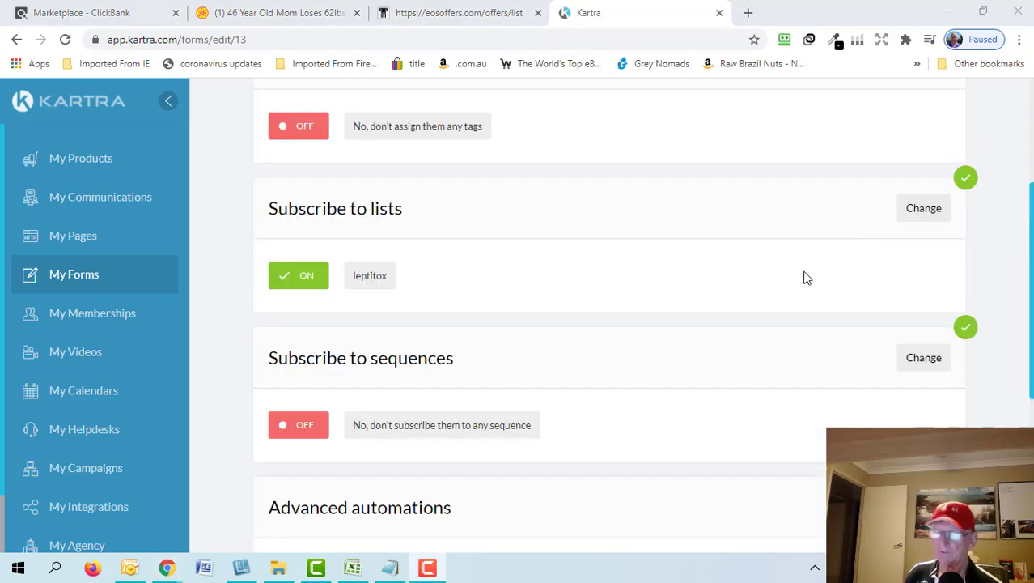
Try to subscribe the form's leads to the "test Opted In" sequence.
{"action": "left_click", "coordinate": [925, 365]}
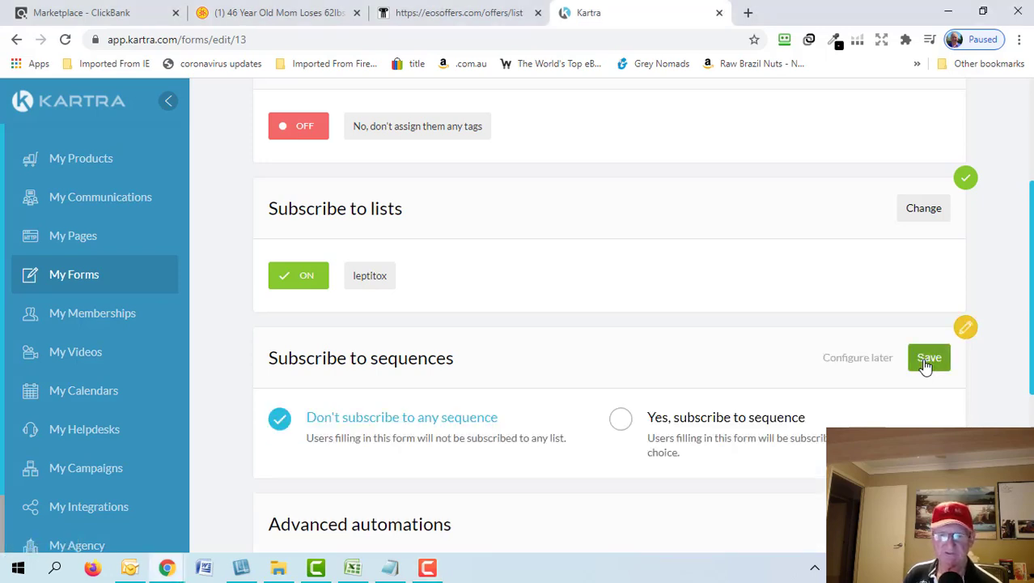
{"action": "left_click", "coordinate": [621, 418]}
{"action": "left_click", "coordinate": [421, 280]}
{"action": "scroll", "coordinate": [501, 369], "scroll_direction": "up", "scroll_amount": 5}
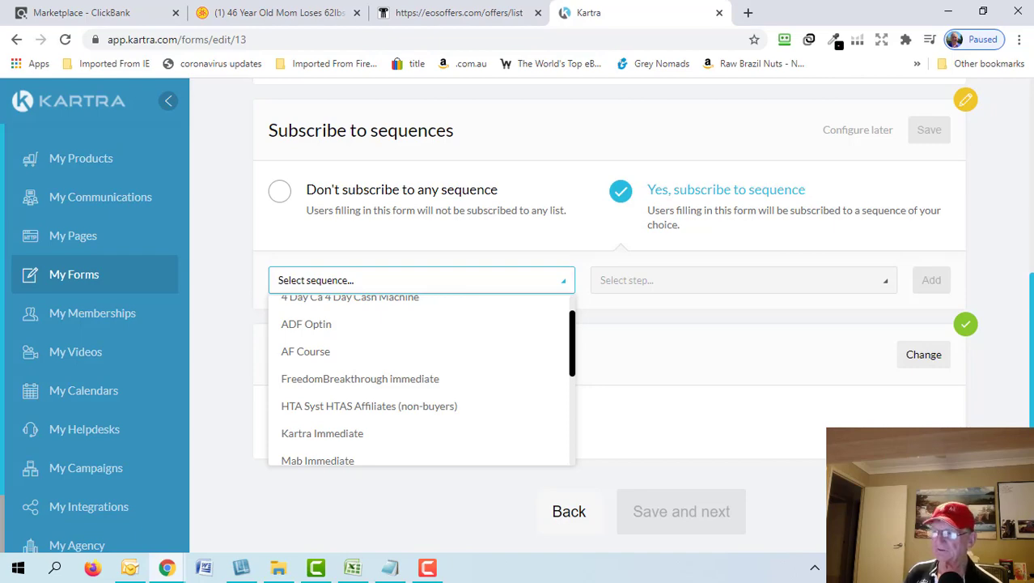
{"action": "left_click", "coordinate": [364, 453]}
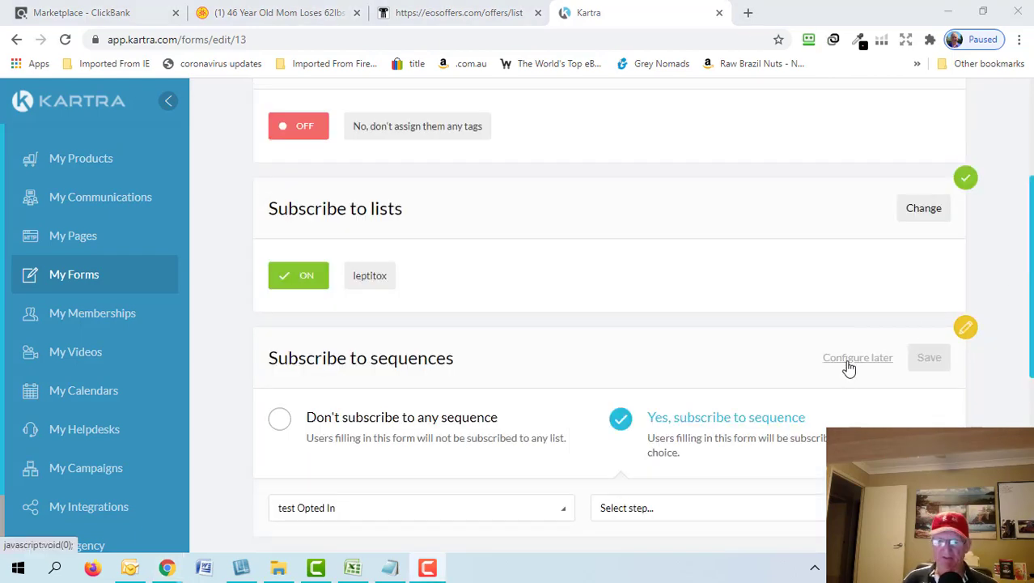
{"action": "scroll", "coordinate": [850, 367], "scroll_direction": "down", "scroll_amount": 3}
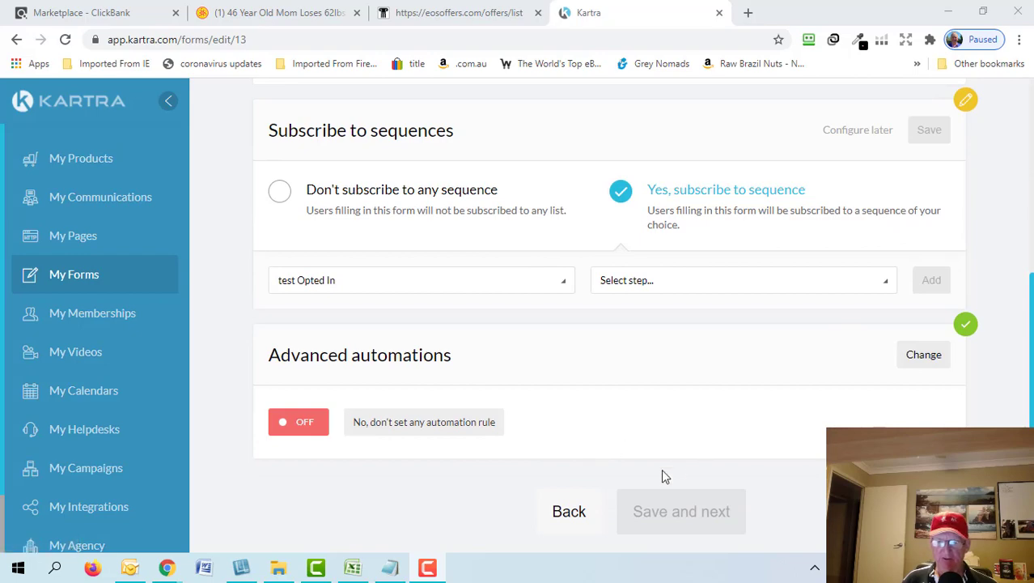
{"action": "scroll", "coordinate": [922, 286], "scroll_direction": "up", "scroll_amount": 2}
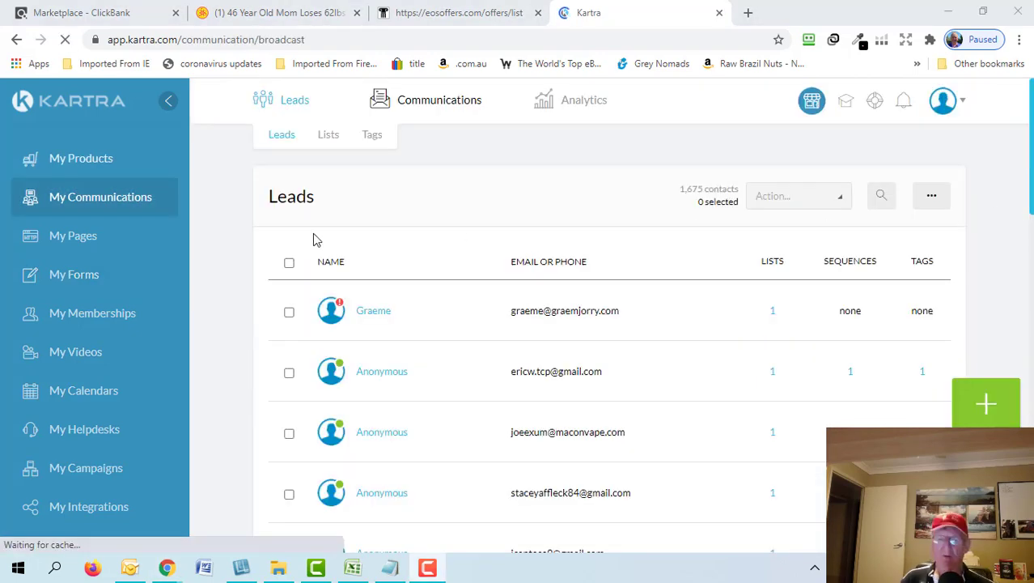
Create a new communication sequence named "Leptitox" with the public description "Leptitox Welcome".
{"action": "left_click", "coordinate": [121, 203]}
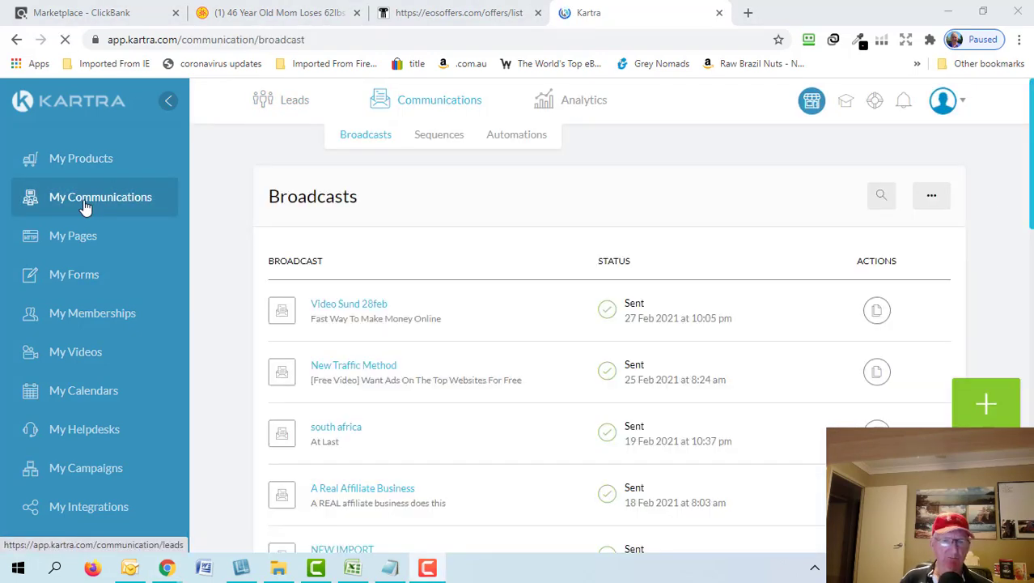
{"action": "left_click", "coordinate": [436, 135]}
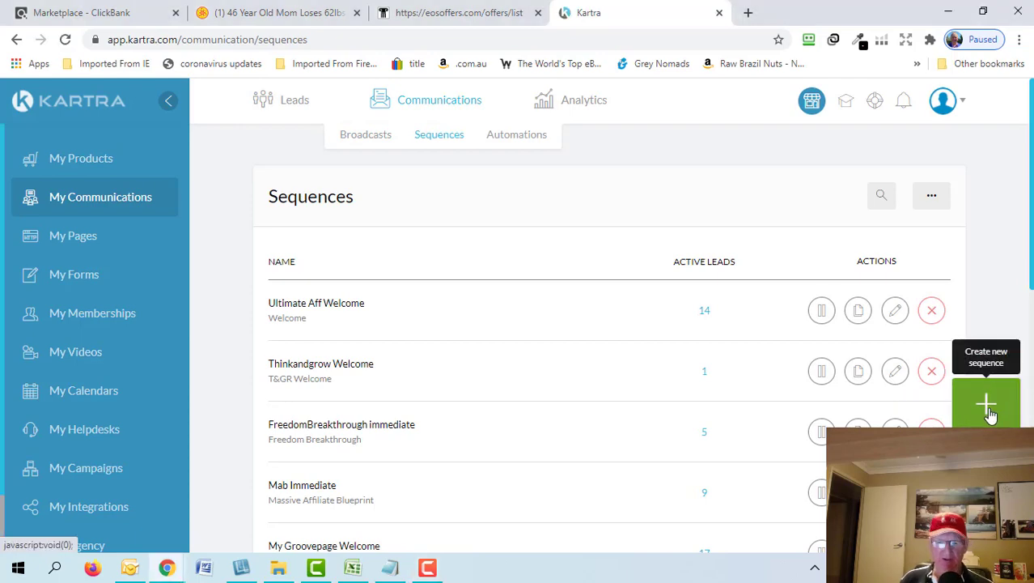
{"action": "left_click", "coordinate": [988, 410]}
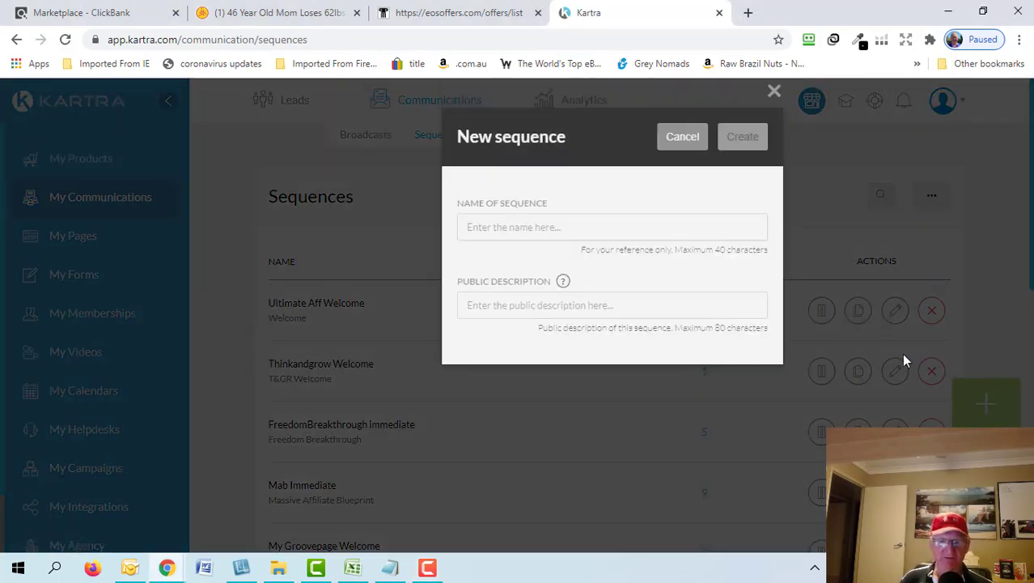
{"action": "left_click", "coordinate": [623, 234]}
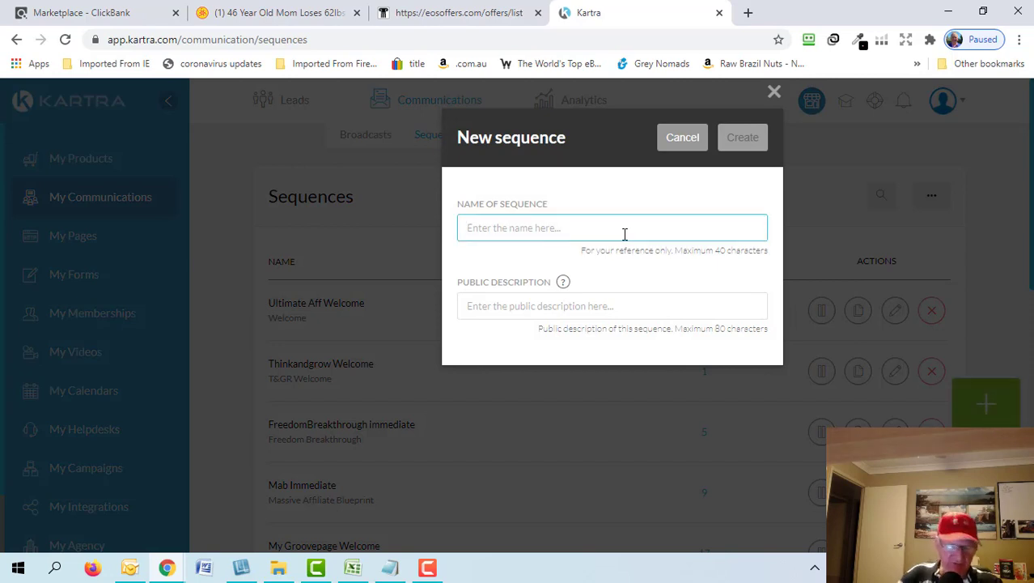
{"action": "type", "text": "Leptitox"}
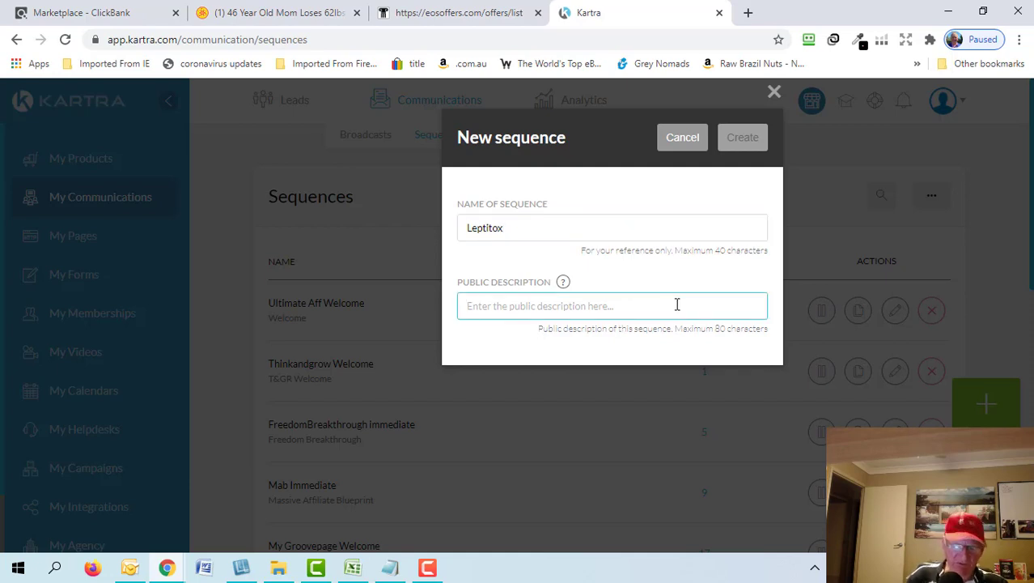
{"action": "type", "text": "Leptitox Welcome"}
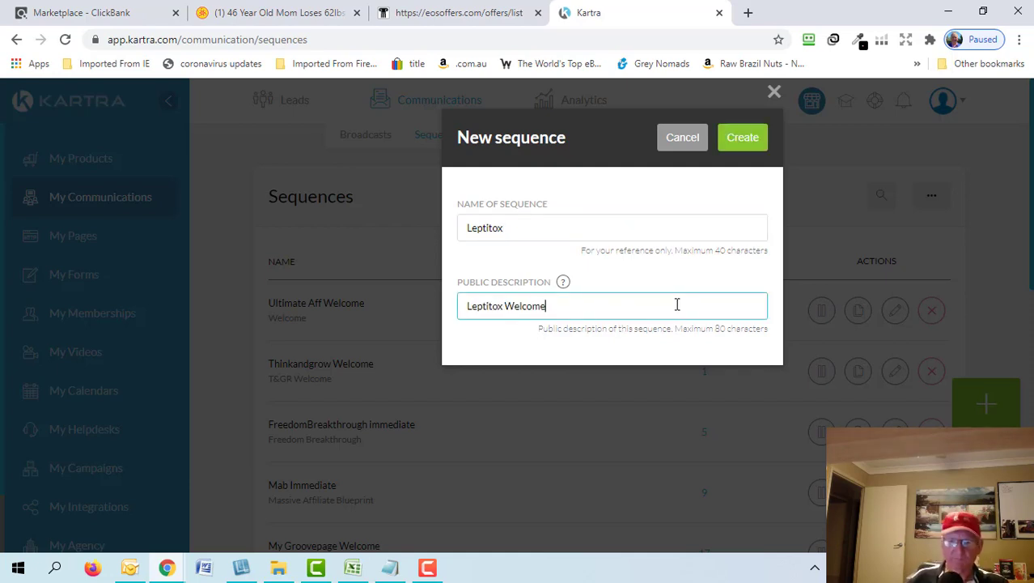
{"action": "left_click", "coordinate": [750, 144]}
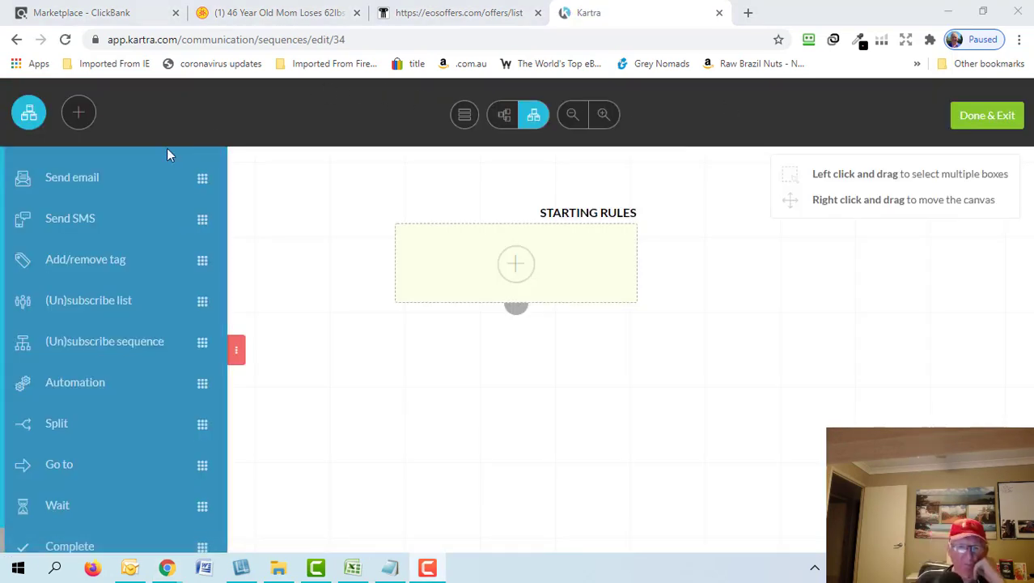
Add a Send email step below the starting rules with a delay of 0 days and 0 hours after the previous step.
{"action": "left_click_drag", "start_coordinate": [69, 176], "coordinate": [534, 364]}
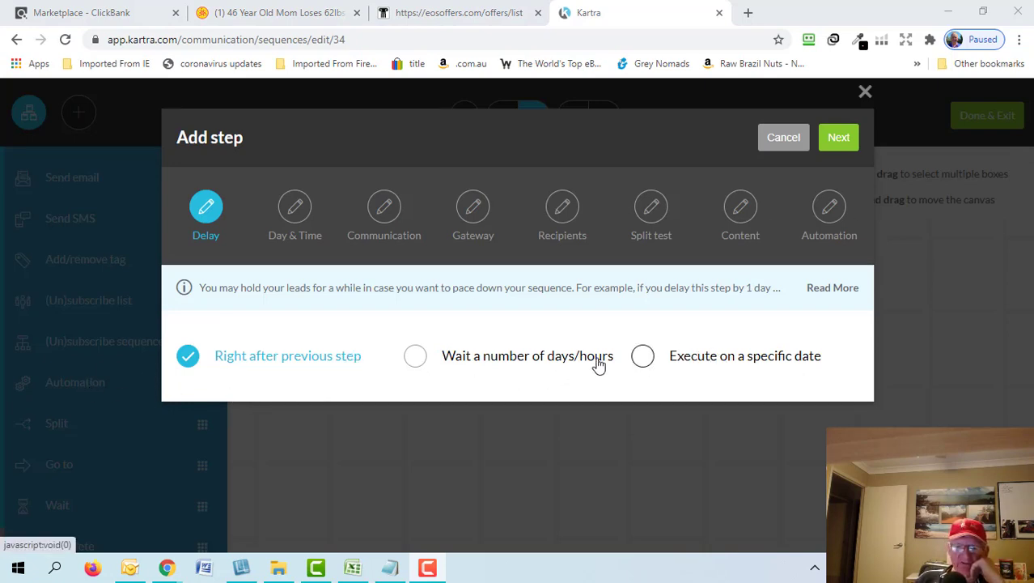
{"action": "left_click", "coordinate": [415, 360]}
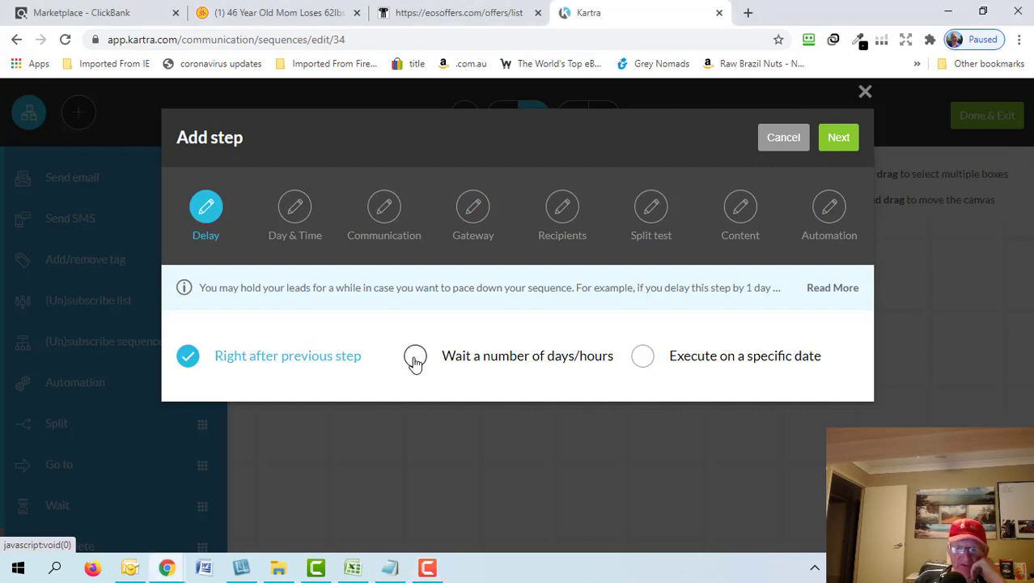
{"action": "left_click", "coordinate": [415, 360]}
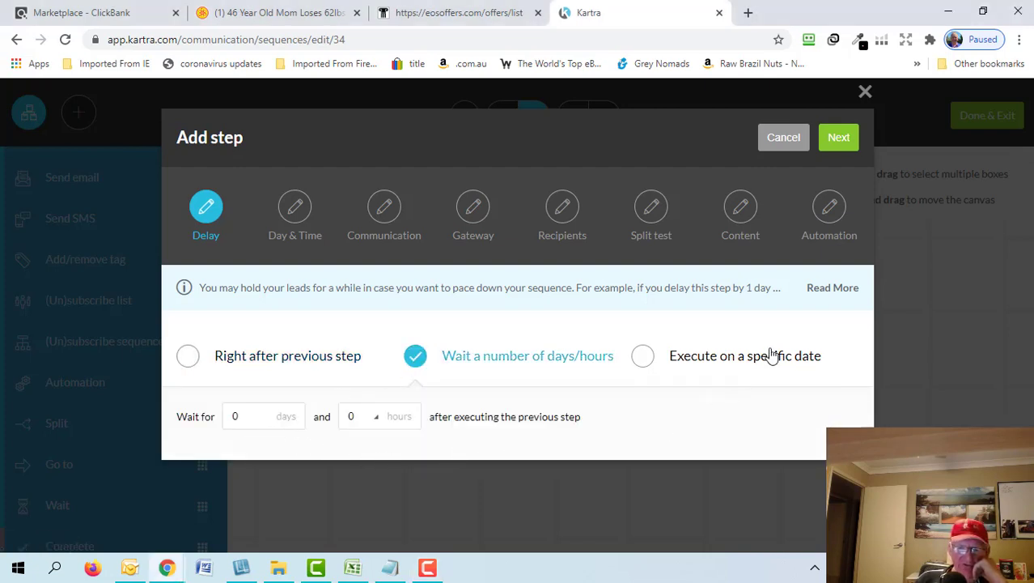
{"action": "left_click", "coordinate": [838, 138]}
Allow the email to go out on all seven days at any time of the day.
{"action": "scroll", "coordinate": [715, 323], "scroll_direction": "down", "scroll_amount": 2}
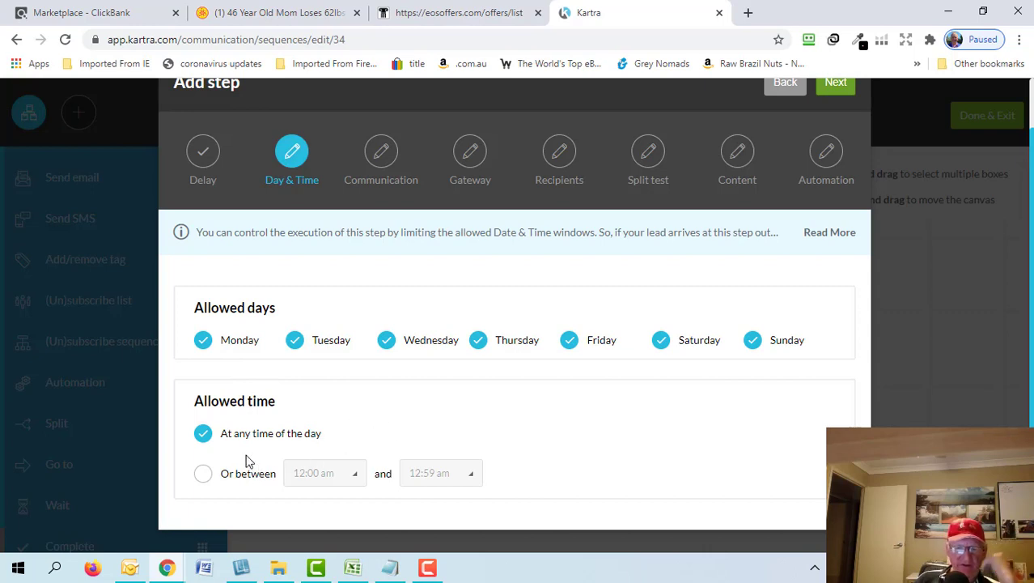
{"action": "left_click", "coordinate": [203, 474]}
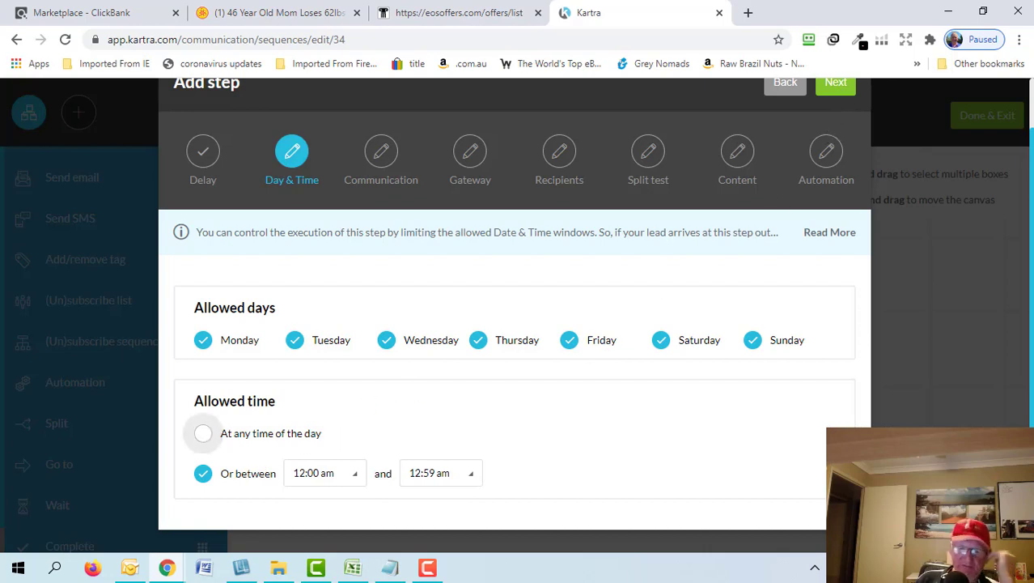
{"action": "left_click", "coordinate": [835, 82]}
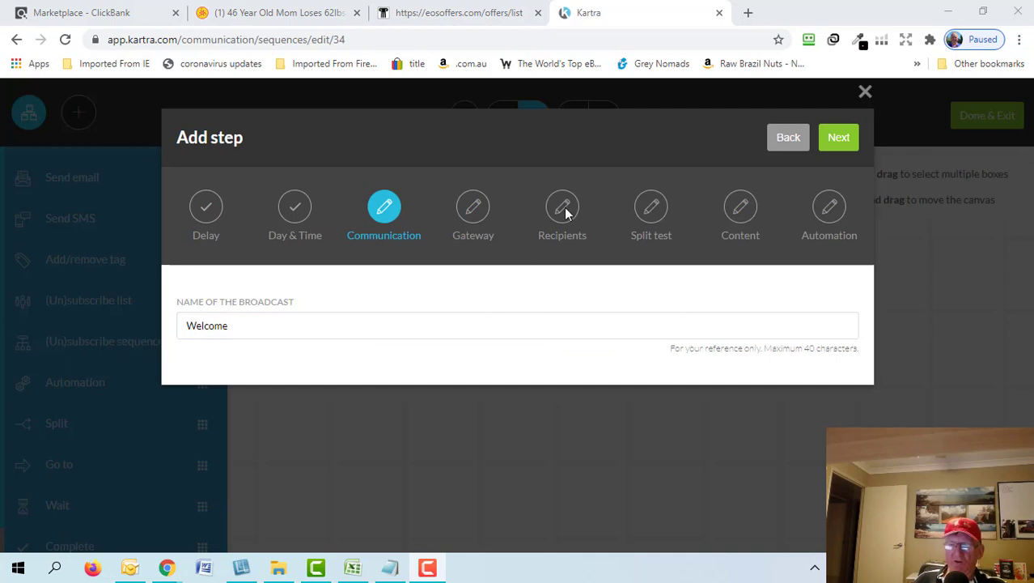
Name the broadcast "Welcome" and accept the KartraMail gateway with the existing sender details.
{"action": "left_click", "coordinate": [842, 142]}
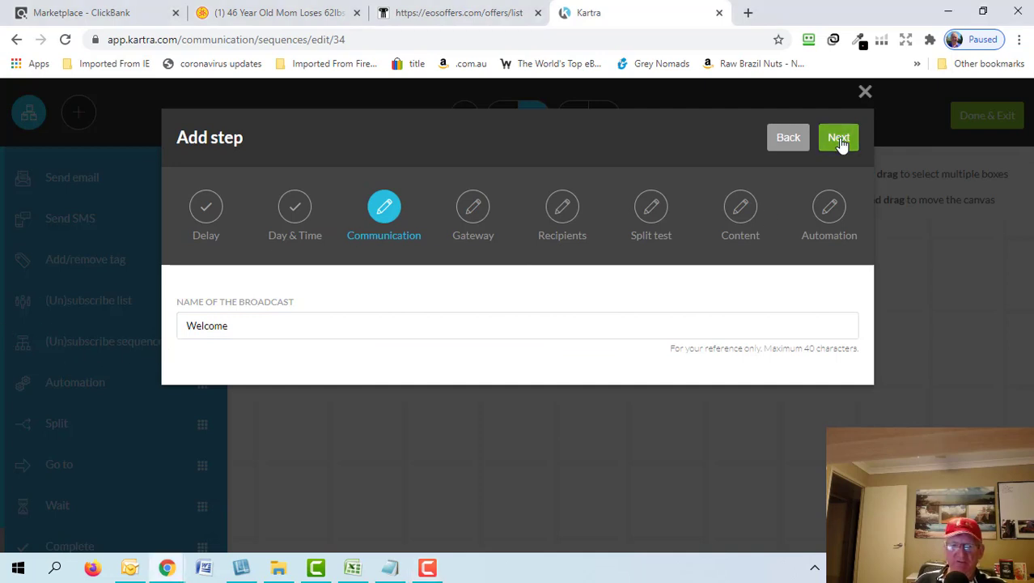
{"action": "left_click", "coordinate": [839, 138]}
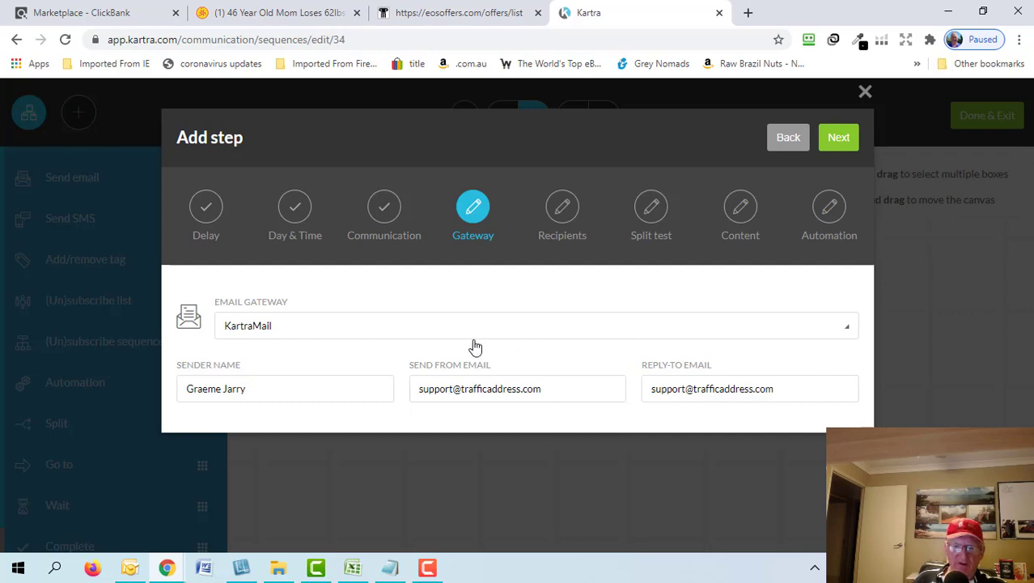
{"action": "left_click", "coordinate": [849, 332]}
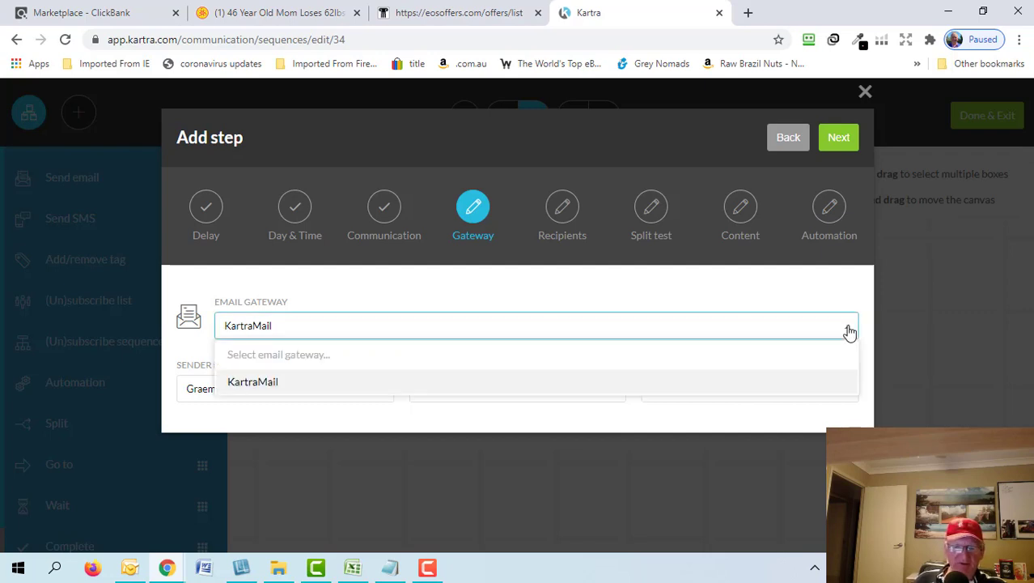
{"action": "left_click", "coordinate": [850, 331]}
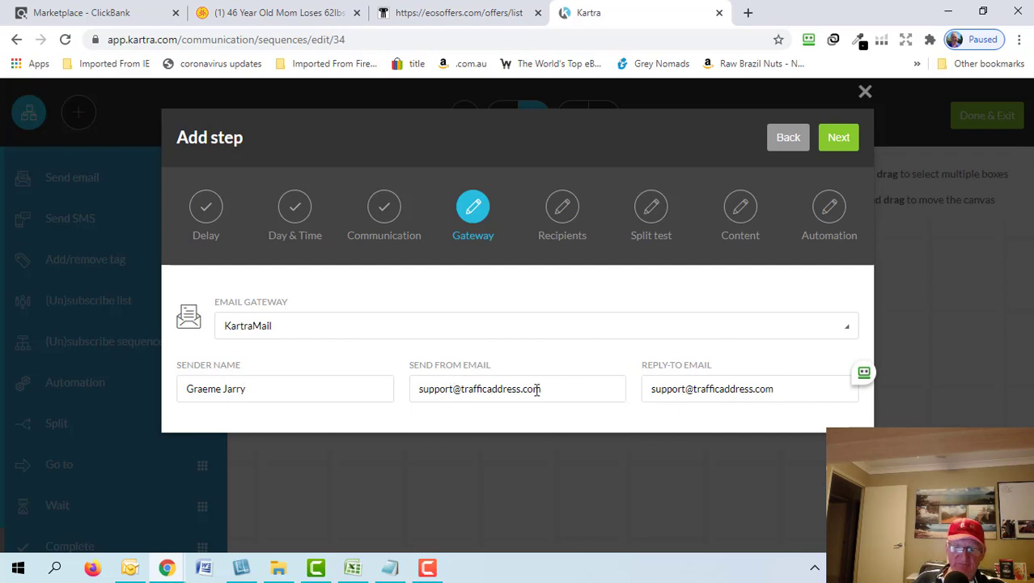
{"action": "left_click", "coordinate": [839, 139]}
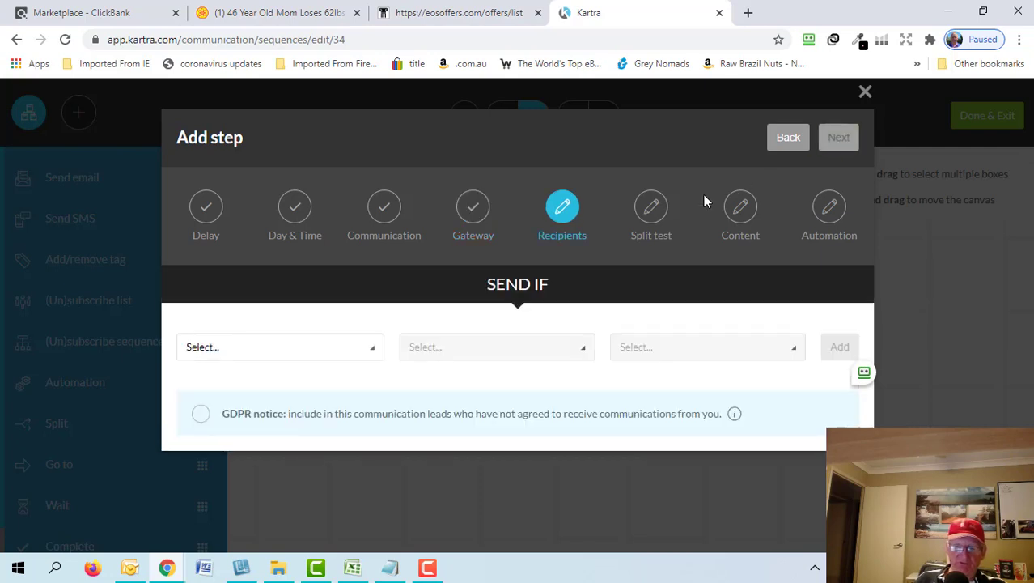
Restrict the email's recipients to leads subscribed to the "leptitox" list and continue to the split test settings.
{"action": "left_click", "coordinate": [275, 346]}
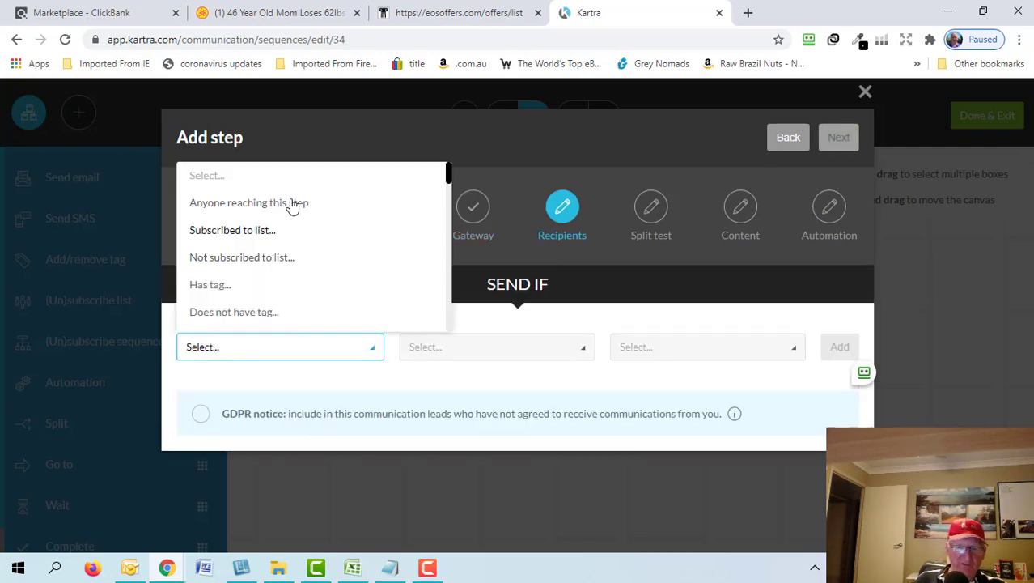
{"action": "left_click", "coordinate": [235, 232]}
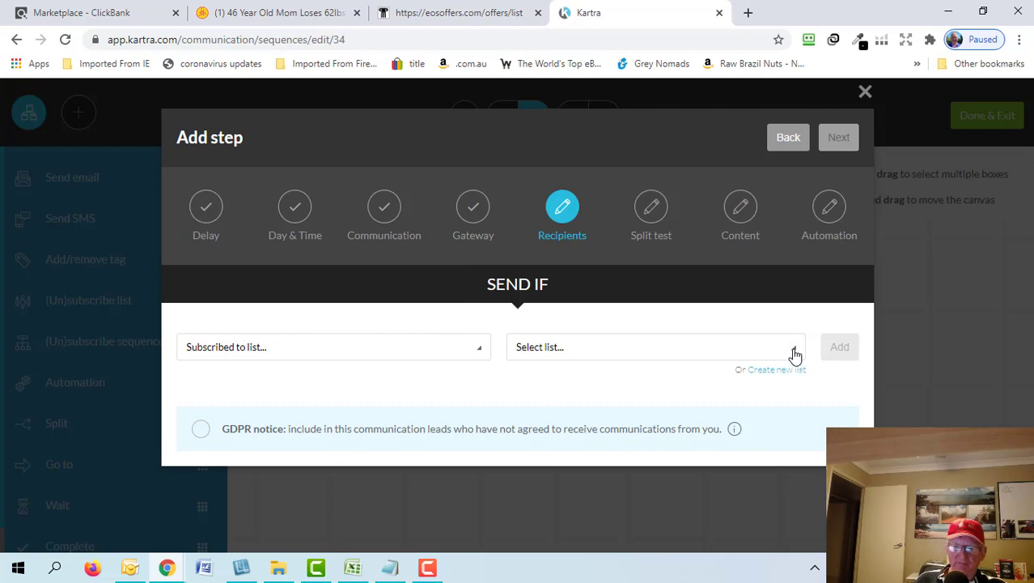
{"action": "left_click", "coordinate": [795, 354]}
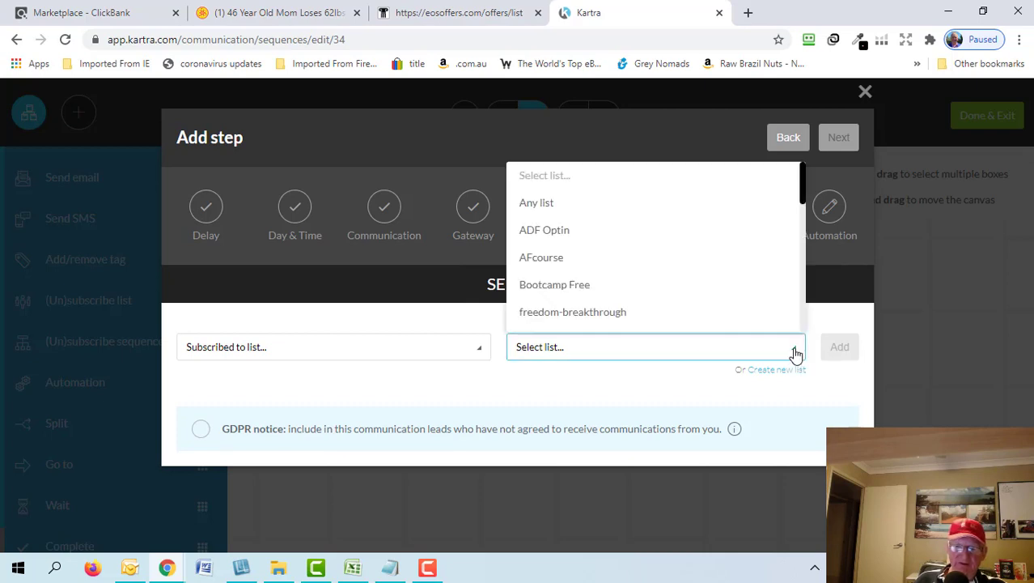
{"action": "scroll", "coordinate": [655, 276], "scroll_direction": "down", "scroll_amount": 2}
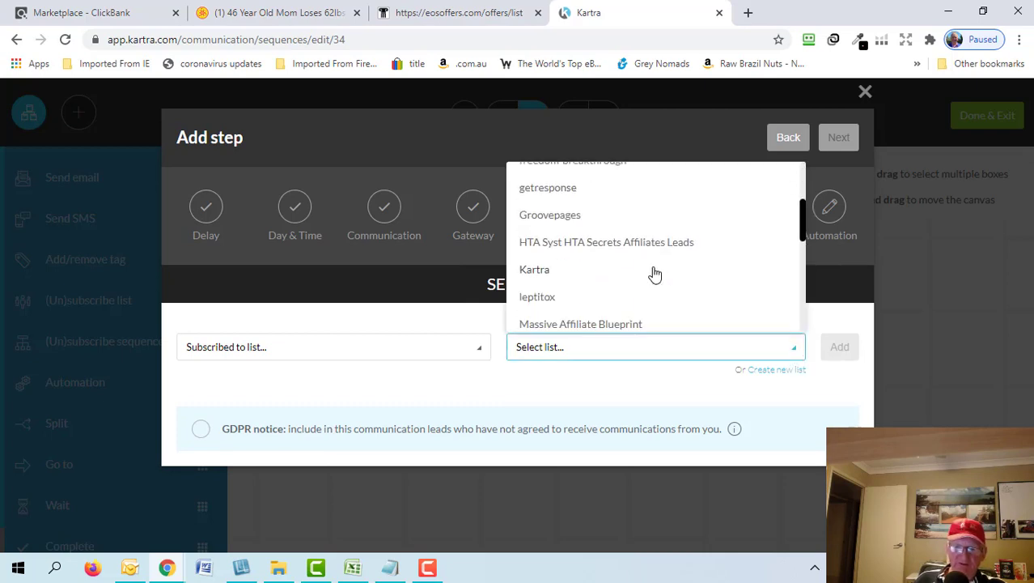
{"action": "left_click", "coordinate": [547, 302]}
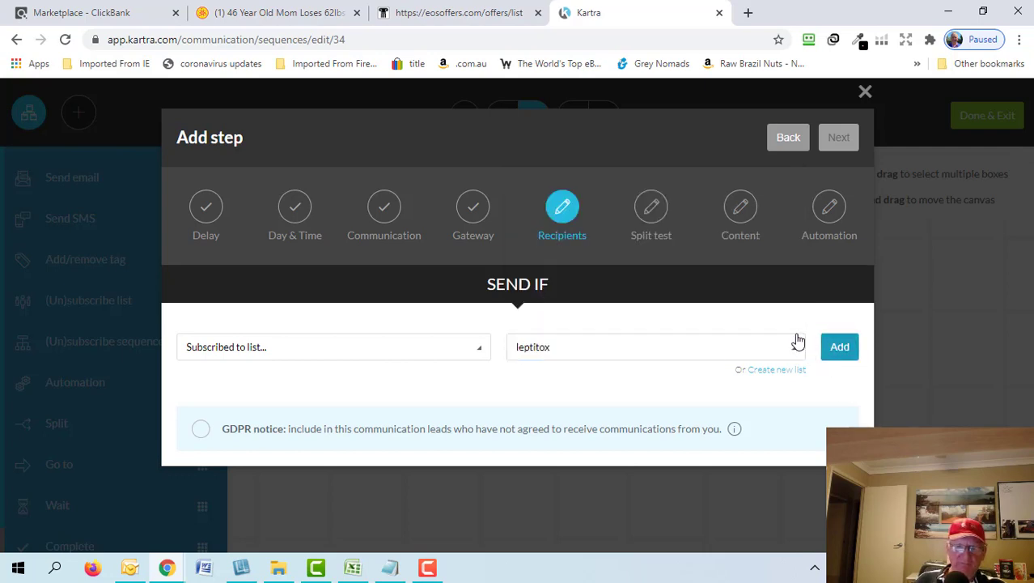
{"action": "left_click", "coordinate": [197, 434]}
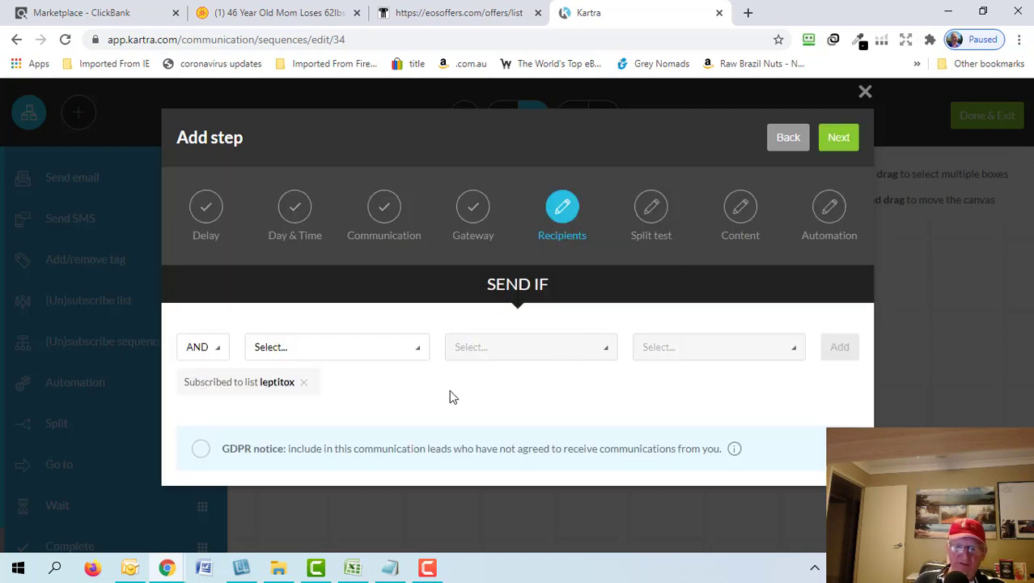
{"action": "left_click", "coordinate": [834, 139]}
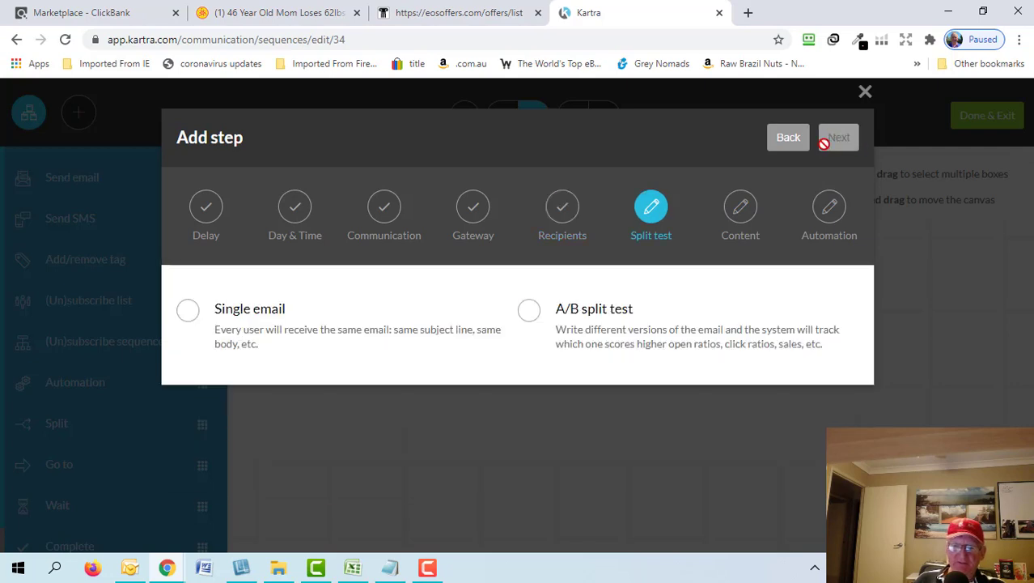
Choose a single email and give it the subject "W" and the placeholder body text "hhhhjjkhjkhjkkkhjkh".
{"action": "left_click", "coordinate": [188, 315]}
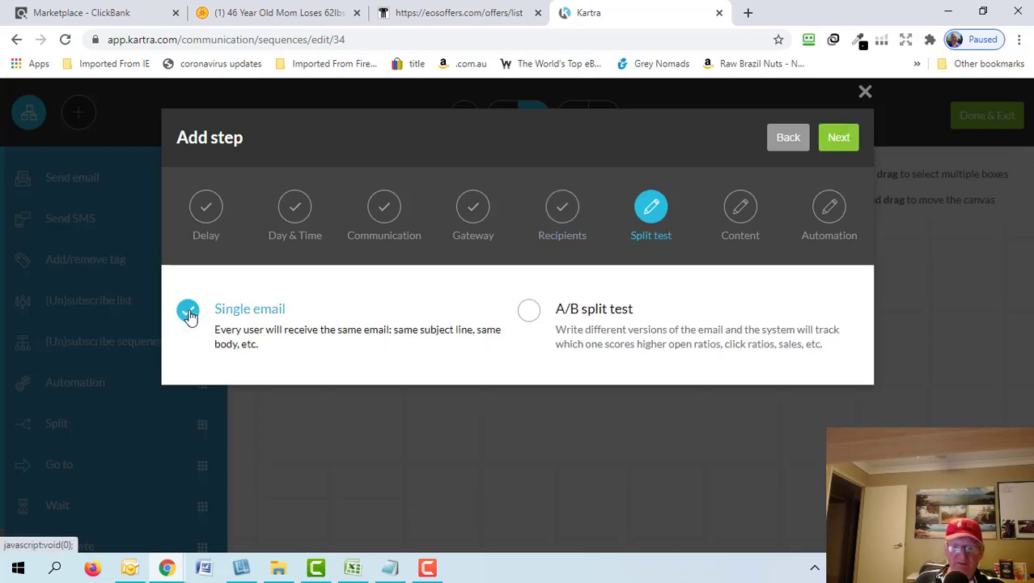
{"action": "left_click", "coordinate": [839, 139]}
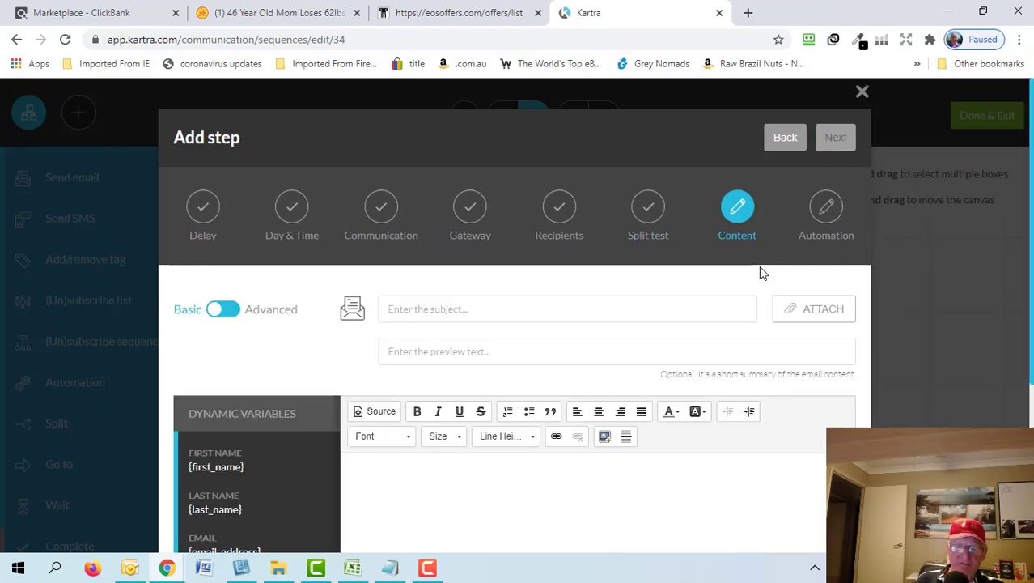
{"action": "scroll", "coordinate": [663, 263], "scroll_direction": "down", "scroll_amount": 2}
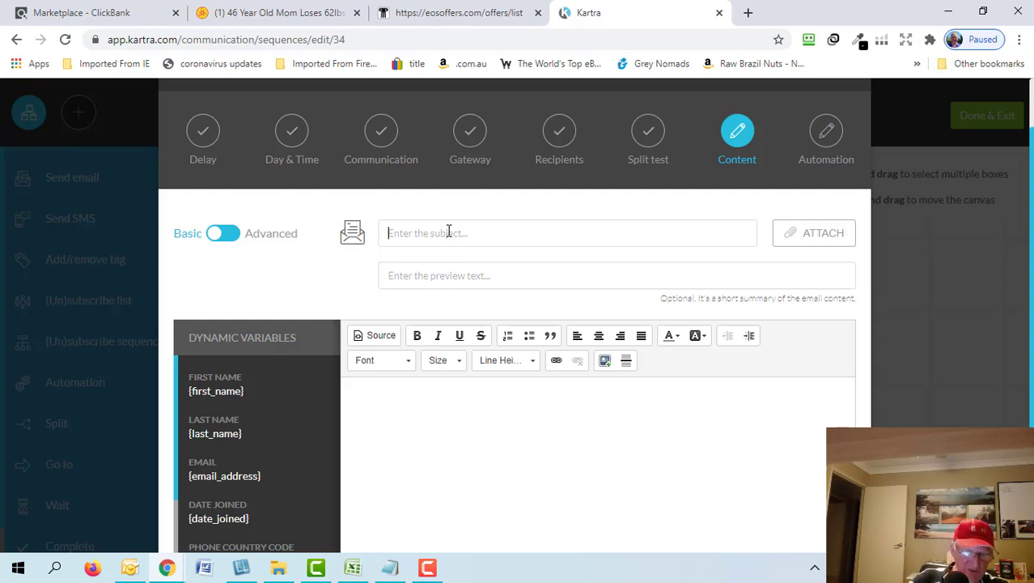
{"action": "type", "text": "W"}
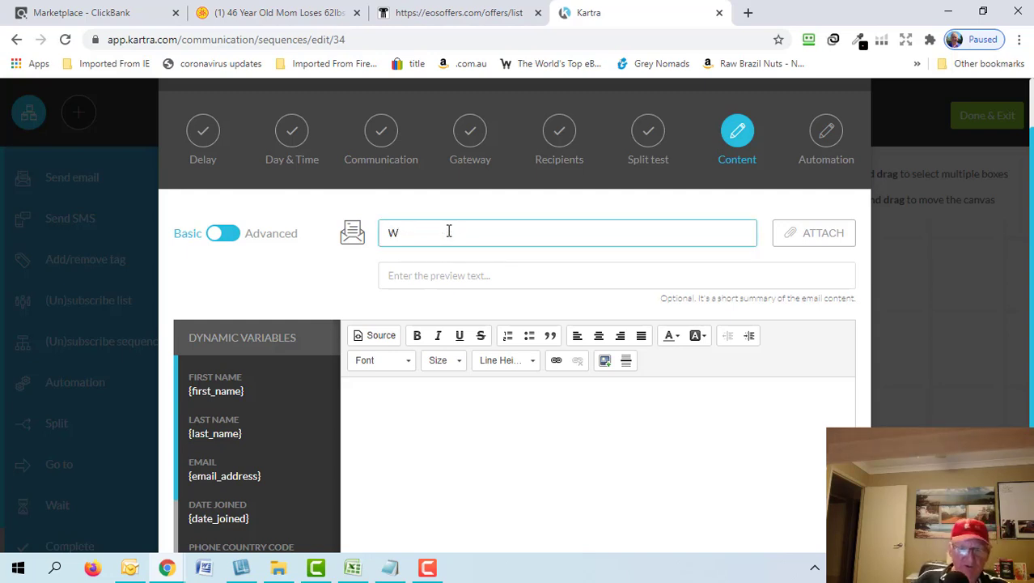
{"action": "scroll", "coordinate": [705, 419], "scroll_direction": "down", "scroll_amount": 2}
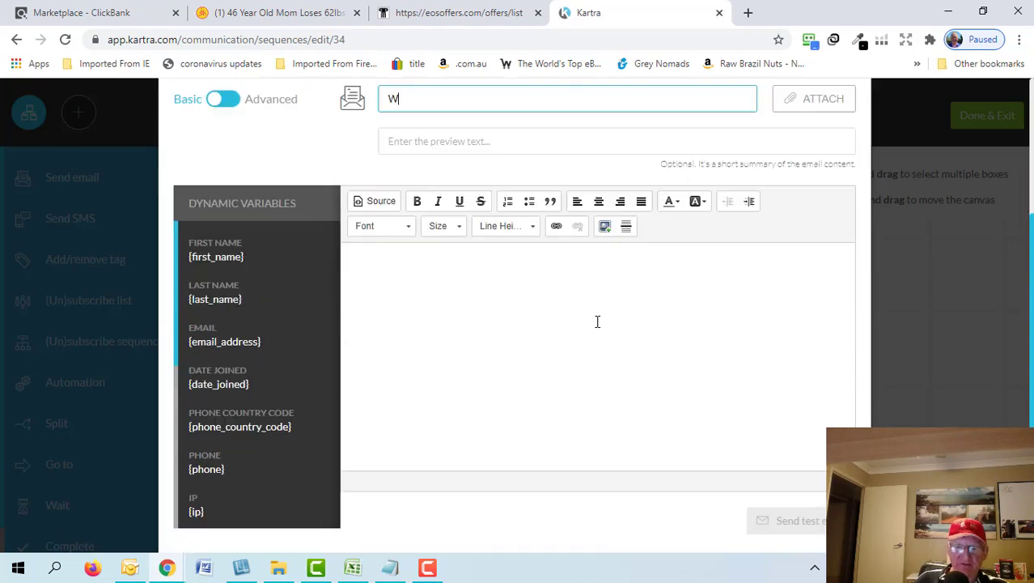
{"action": "left_click", "coordinate": [524, 340]}
{"action": "type", "text": "h"}
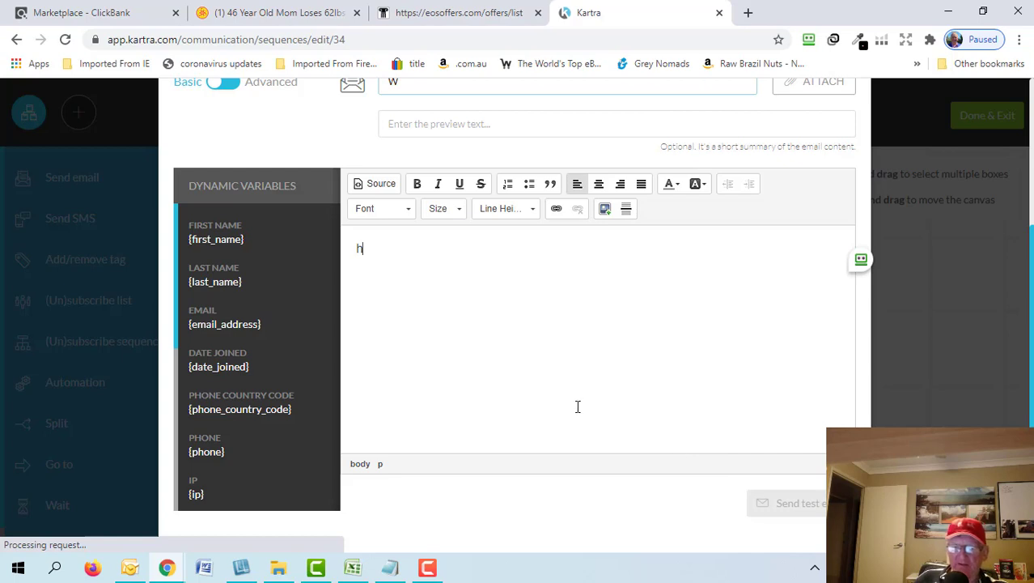
{"action": "type", "text": "hhhjjk"}
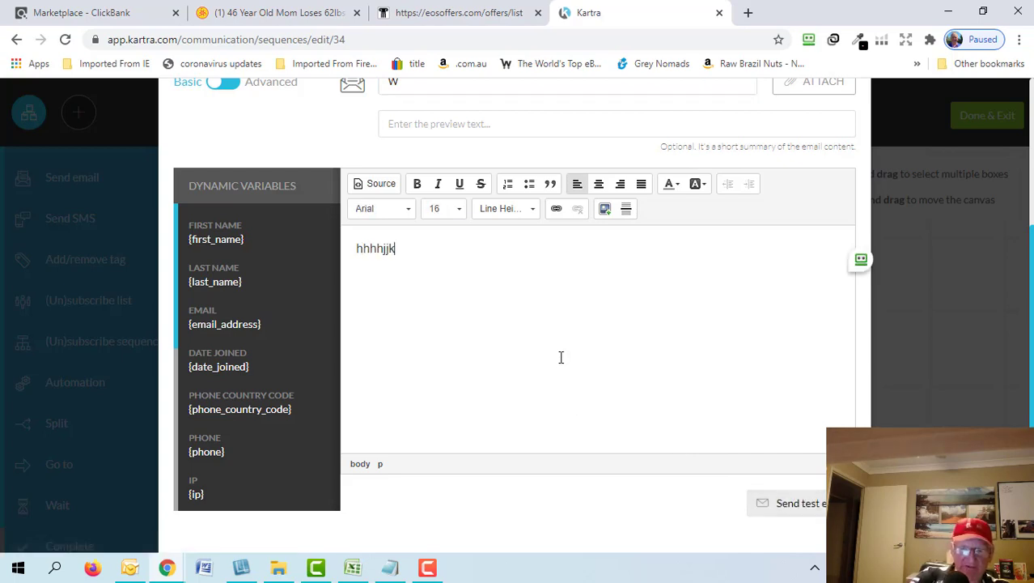
{"action": "type", "text": "hjkhjkkkhjkh"}
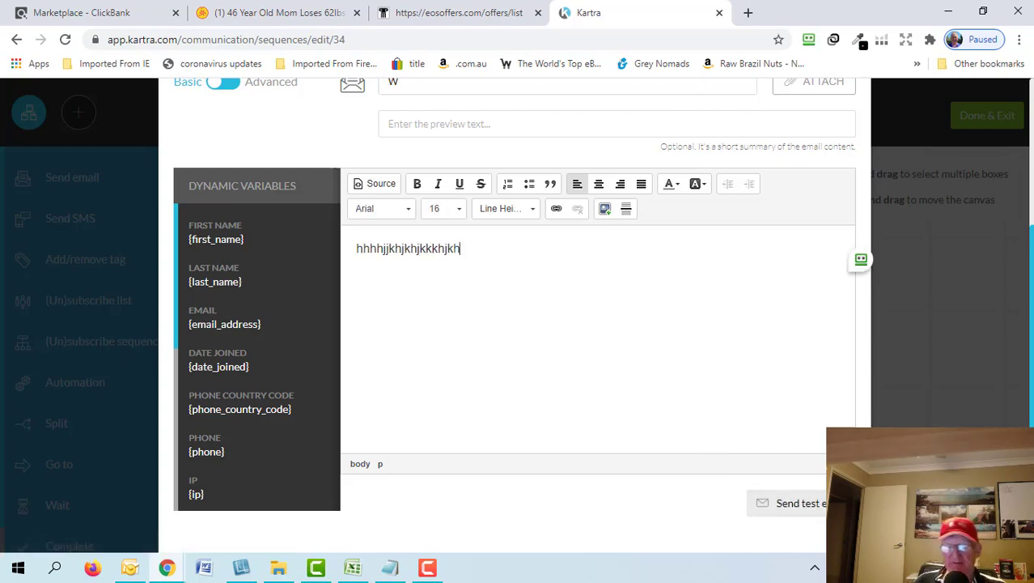
Skip sending a test email and create the email step without any automation.
{"action": "left_click", "coordinate": [798, 506]}
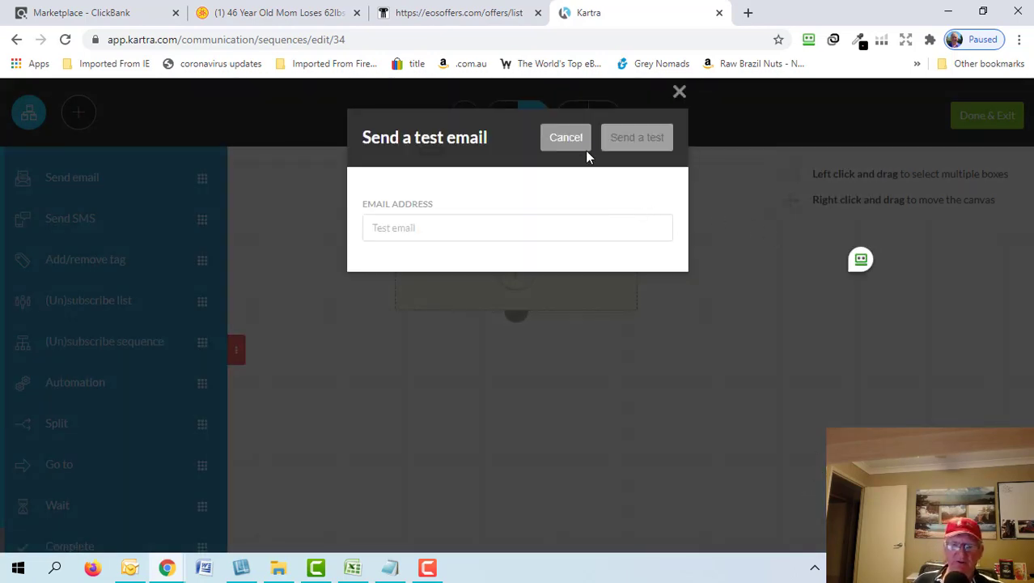
{"action": "left_click", "coordinate": [566, 138]}
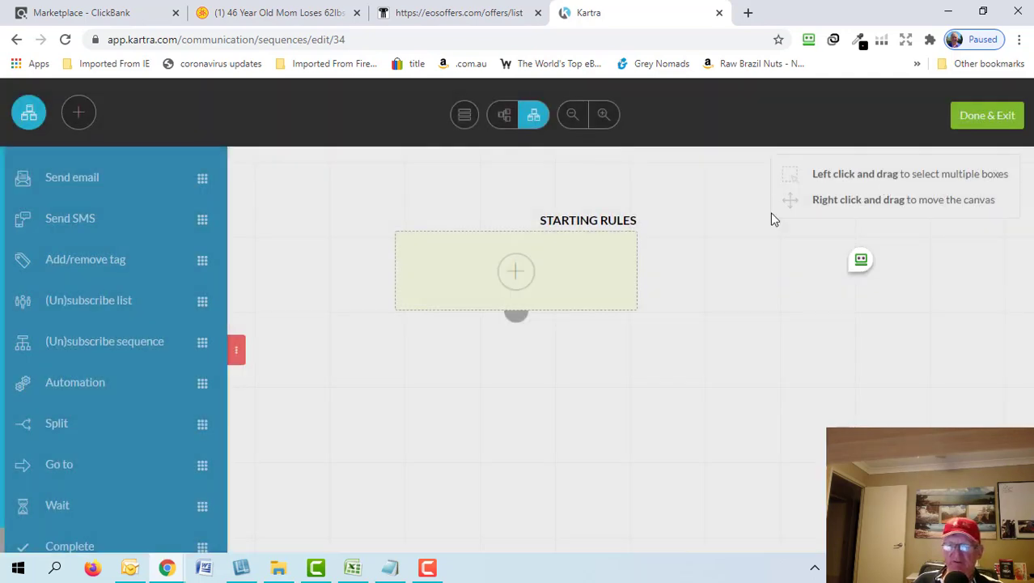
{"action": "scroll", "coordinate": [872, 301], "scroll_direction": "up", "scroll_amount": 3}
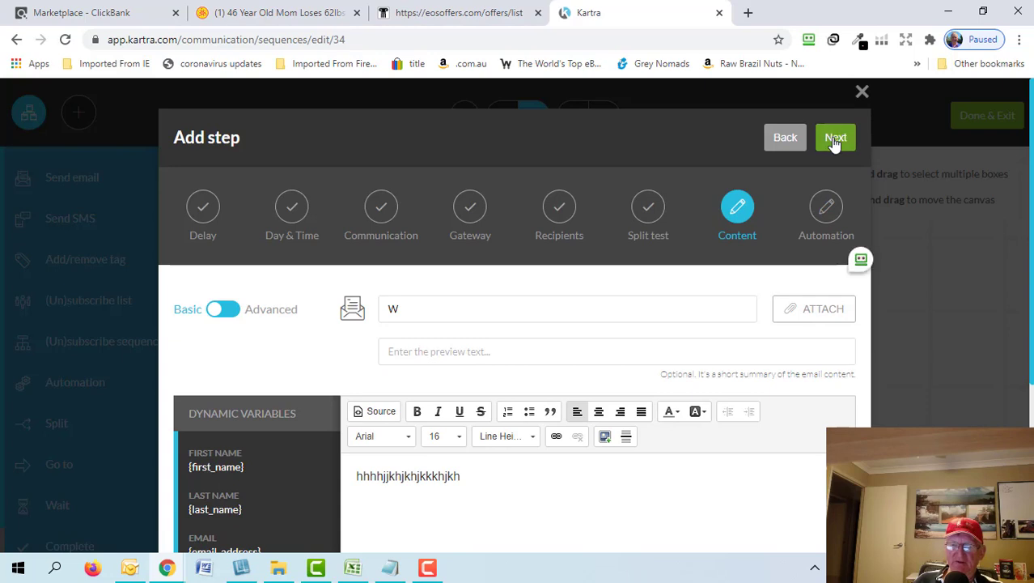
{"action": "left_click", "coordinate": [837, 136]}
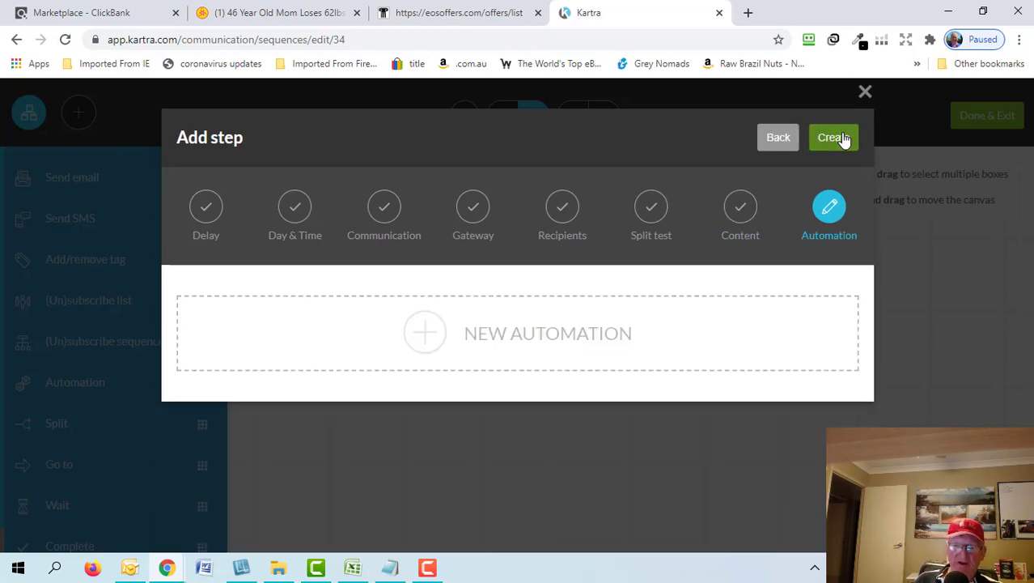
{"action": "left_click", "coordinate": [839, 138]}
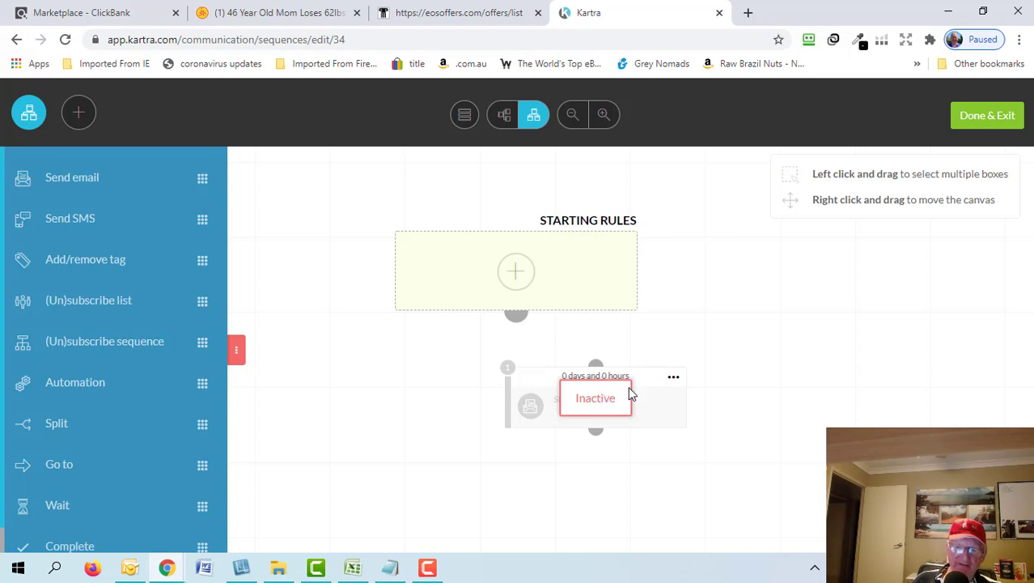
Activate the new email step in the sequence and review the summary of its settings.
{"action": "left_click", "coordinate": [673, 377]}
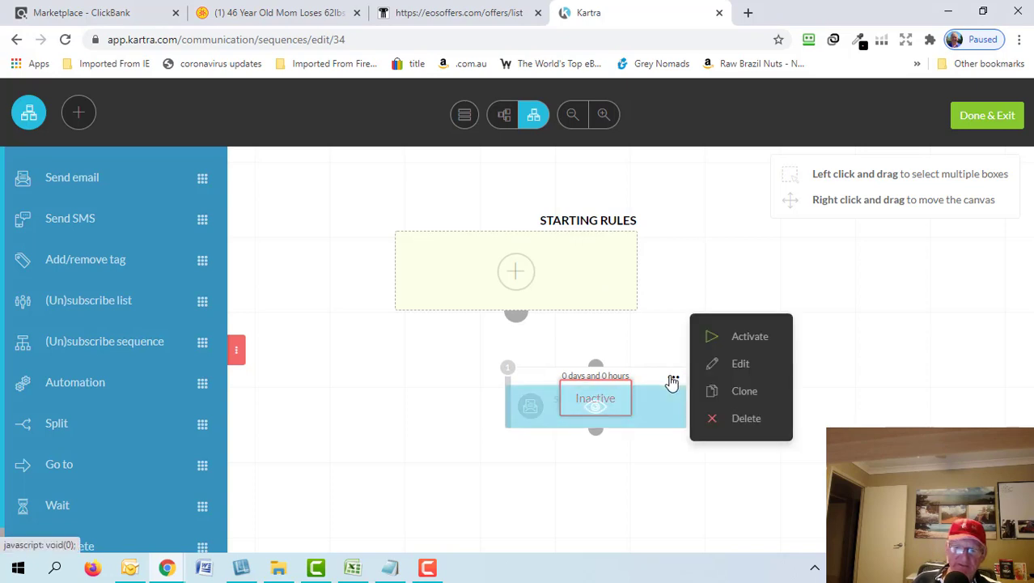
{"action": "left_click", "coordinate": [738, 340]}
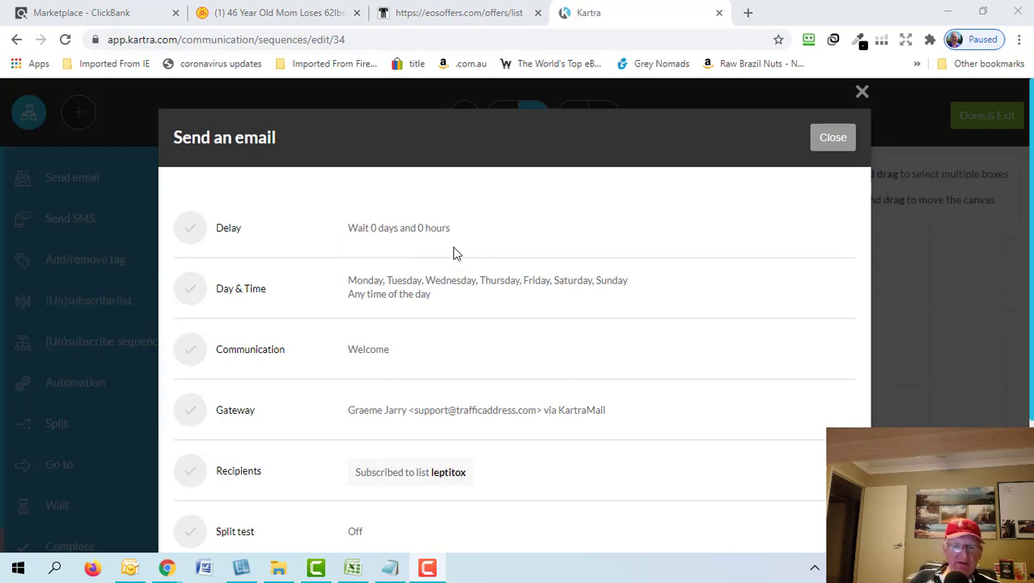
{"action": "scroll", "coordinate": [413, 279], "scroll_direction": "down", "scroll_amount": 3}
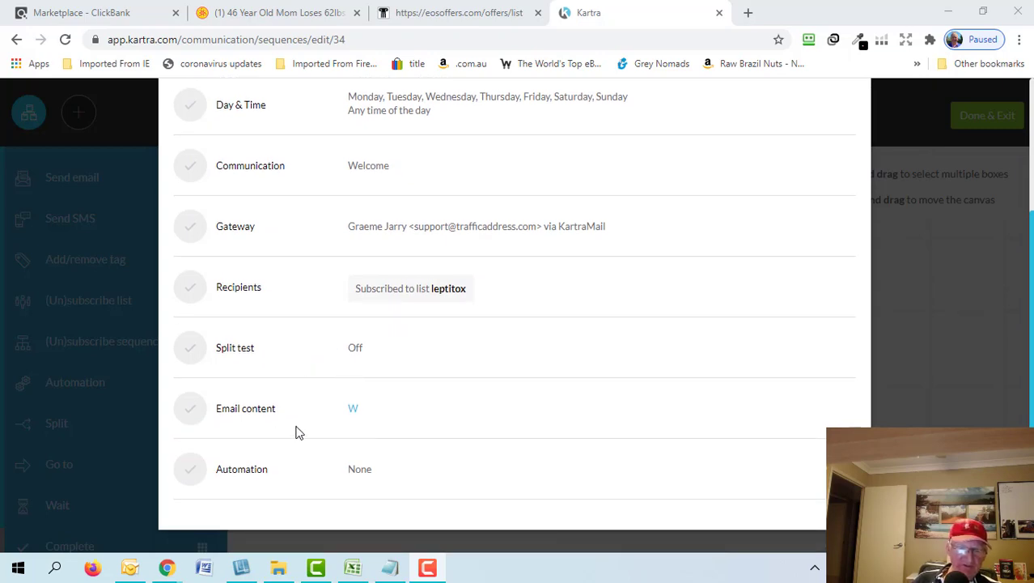
{"action": "scroll", "coordinate": [863, 322], "scroll_direction": "up", "scroll_amount": 3}
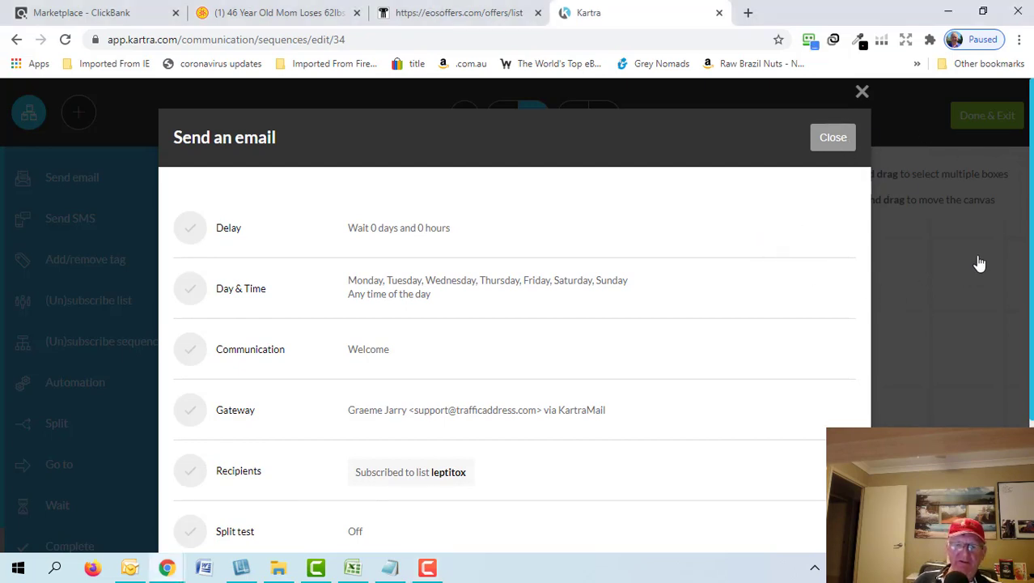
Close the email summary, straighten the sequence layout and activate the Welcome email step.
{"action": "key", "text": "Escape"}
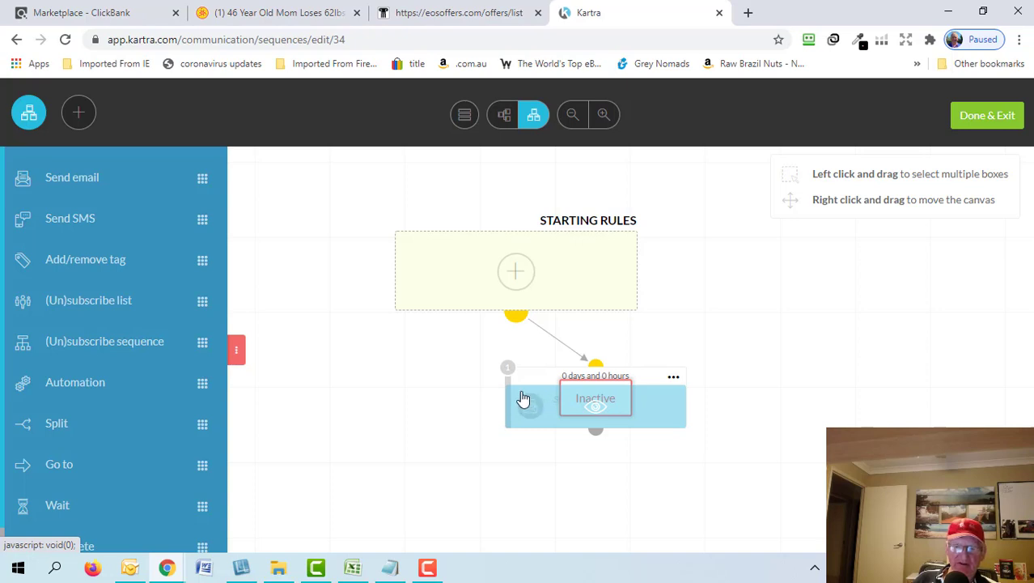
{"action": "left_click", "coordinate": [458, 122]}
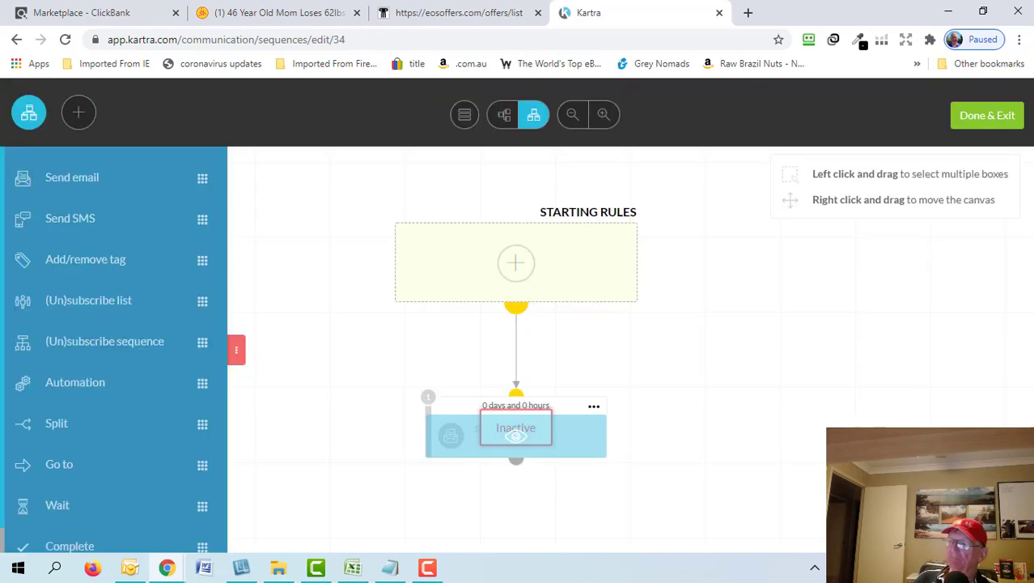
{"action": "left_click", "coordinate": [594, 405]}
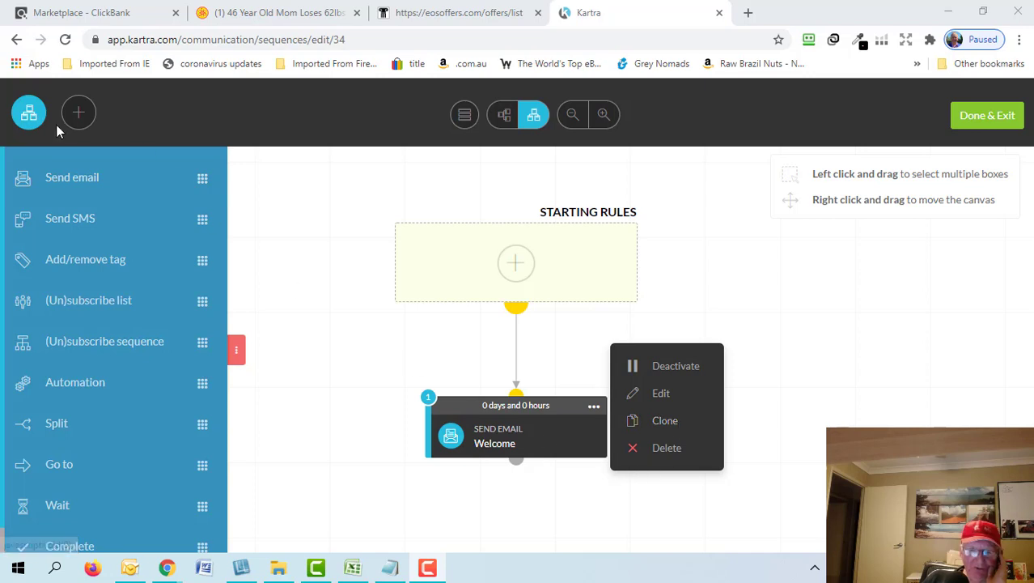
Add an email step after the Welcome email with a 1-day wait, allowed on every day at any time.
{"action": "left_click_drag", "start_coordinate": [511, 478], "coordinate": [504, 512]}
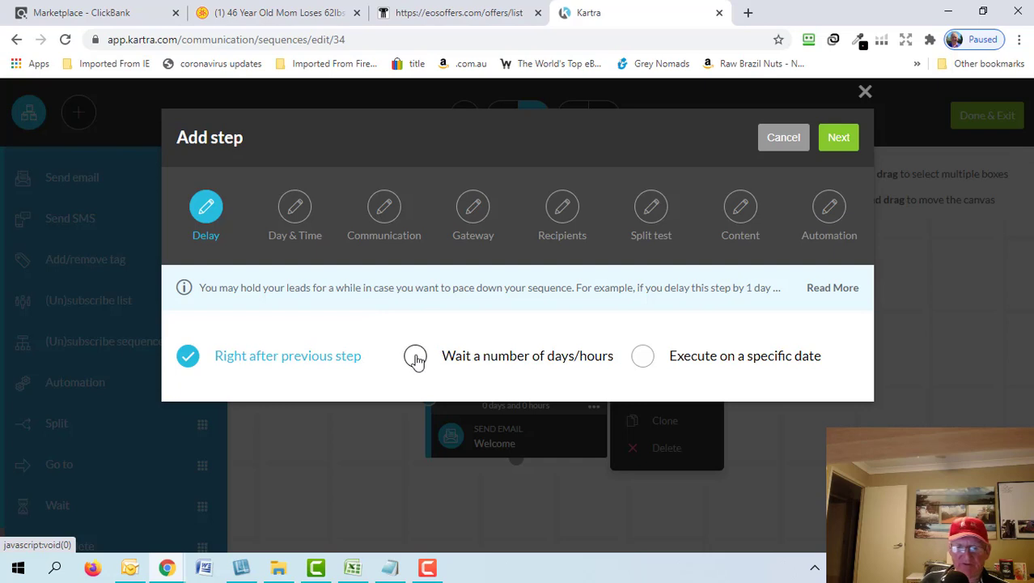
{"action": "left_click", "coordinate": [415, 357]}
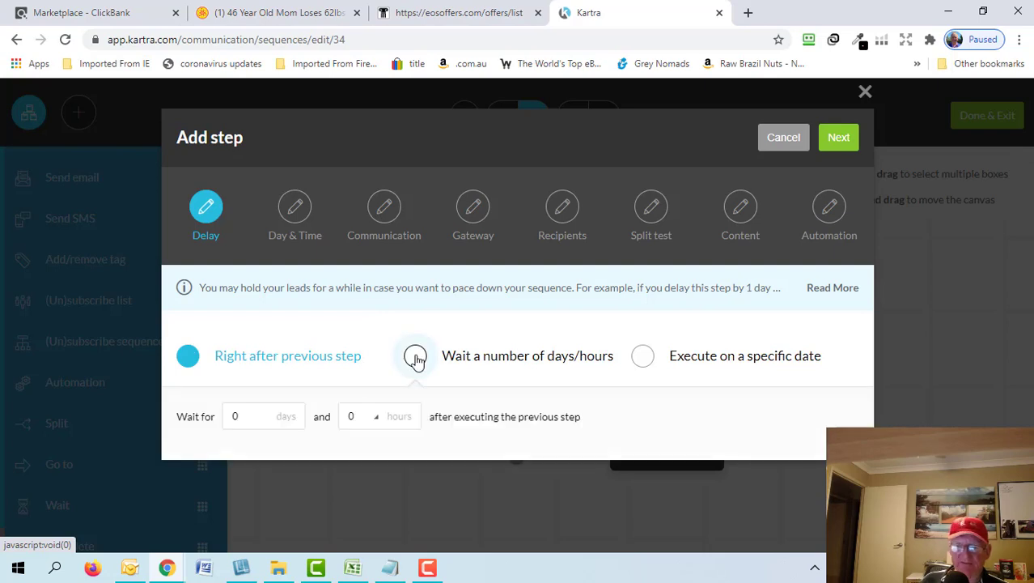
{"action": "double_click", "coordinate": [233, 419]}
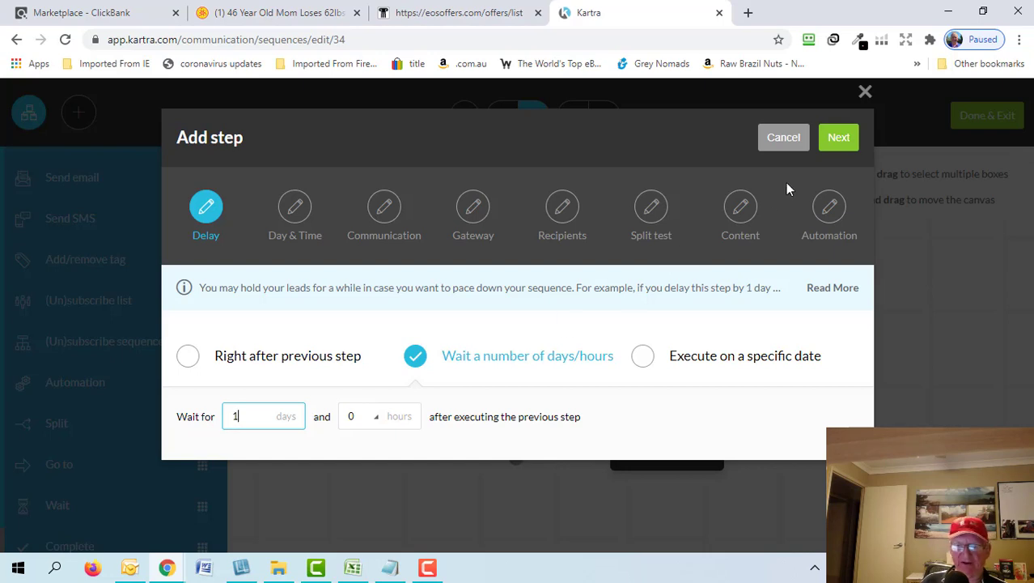
{"action": "left_click", "coordinate": [839, 138]}
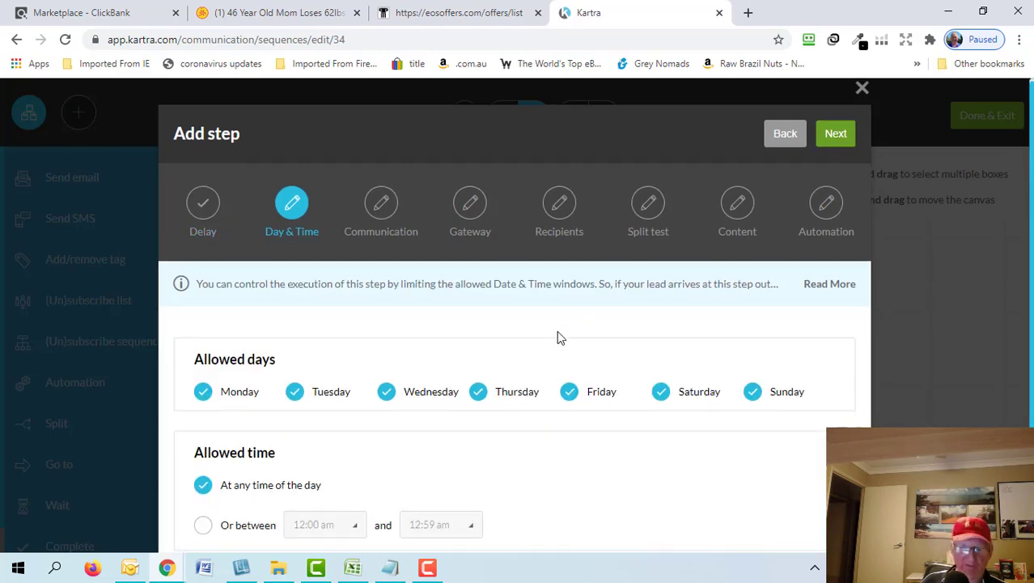
{"action": "scroll", "coordinate": [557, 330], "scroll_direction": "down", "scroll_amount": 1}
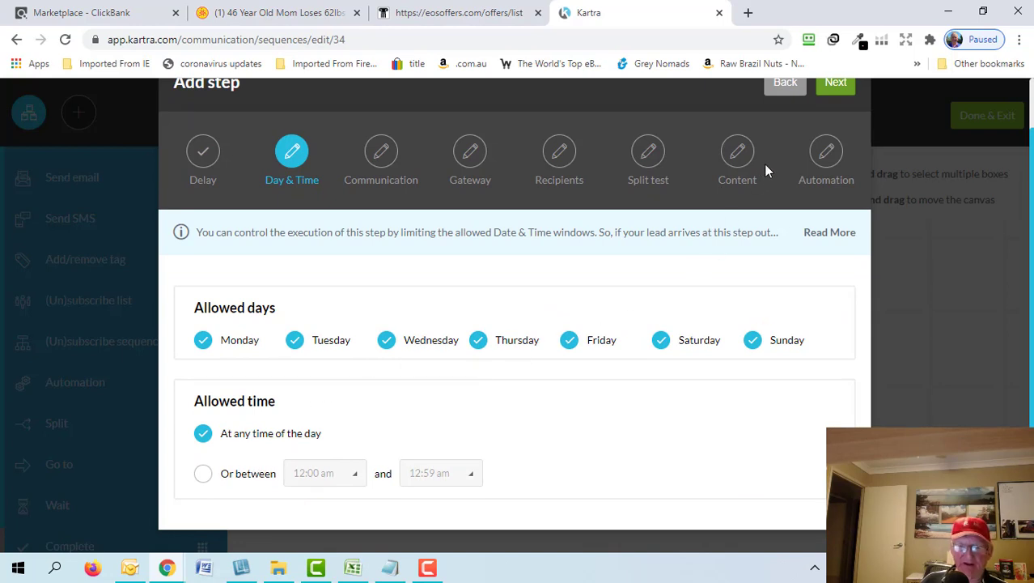
{"action": "scroll", "coordinate": [805, 276], "scroll_direction": "up", "scroll_amount": 1}
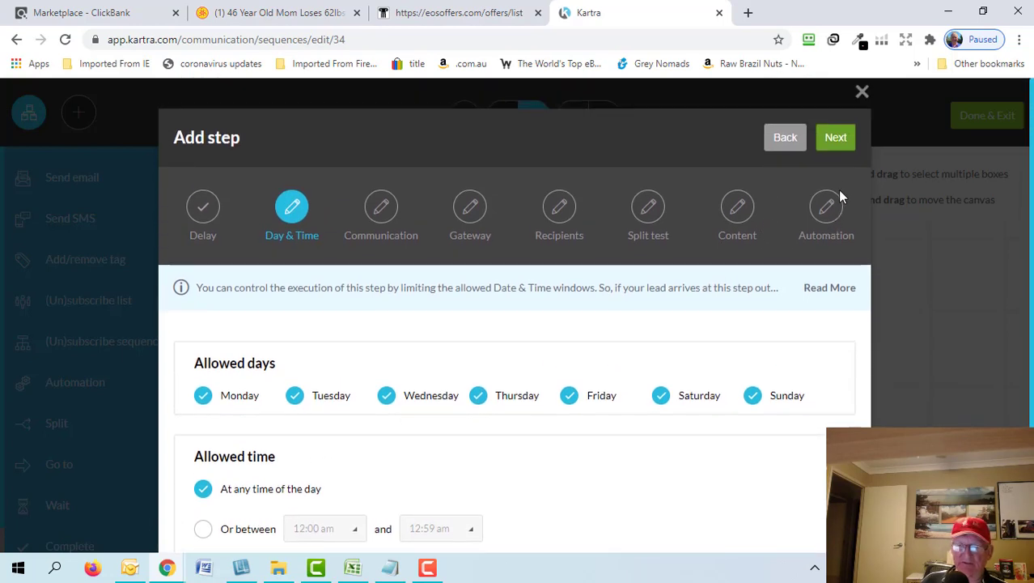
{"action": "left_click", "coordinate": [838, 137]}
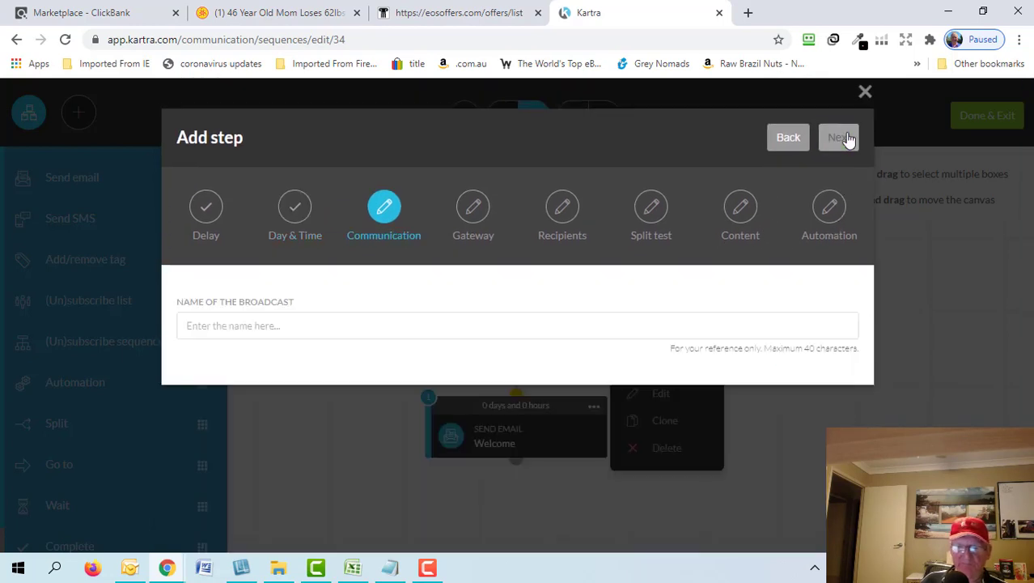
Name the broadcast "Day1 after" and accept the default KartraMail gateway and sender details.
{"action": "left_click", "coordinate": [288, 333]}
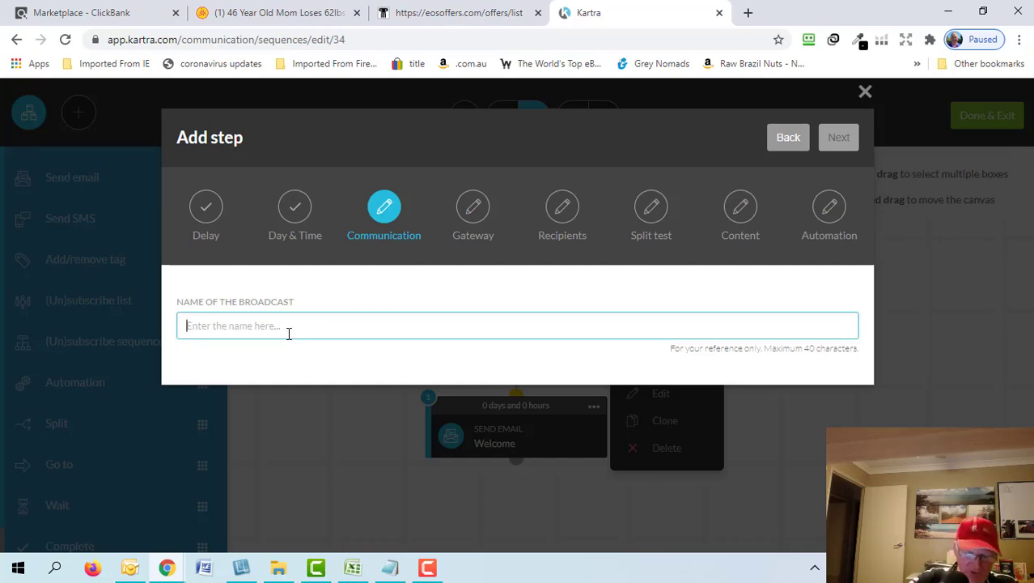
{"action": "type", "text": "Day1 after"}
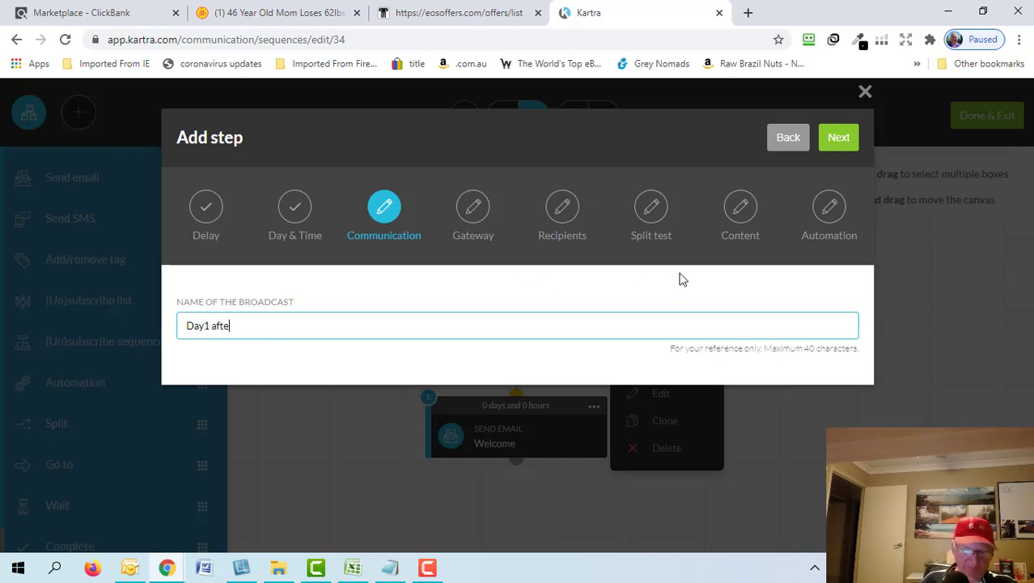
{"action": "left_click", "coordinate": [840, 141]}
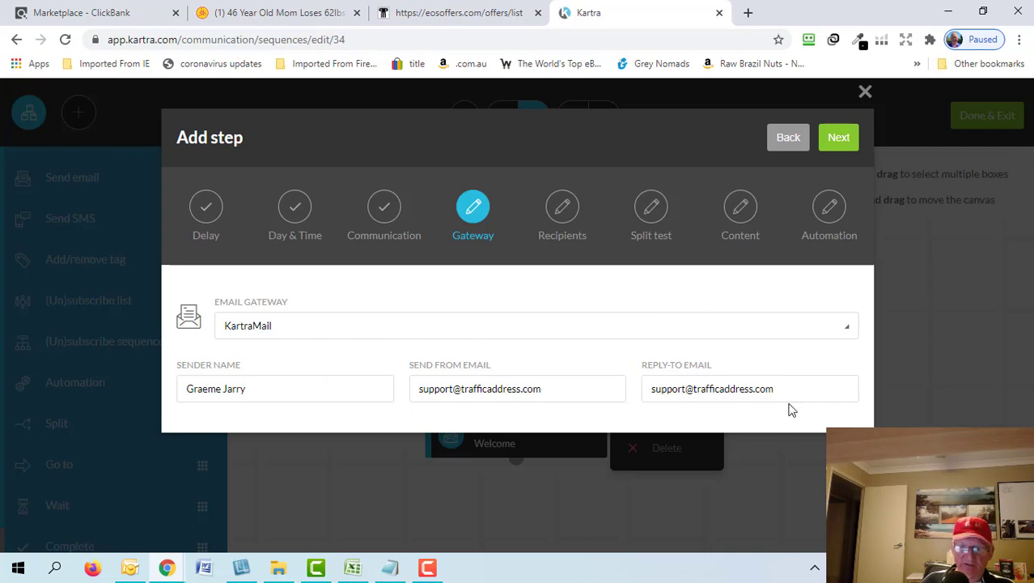
{"action": "left_click", "coordinate": [840, 139]}
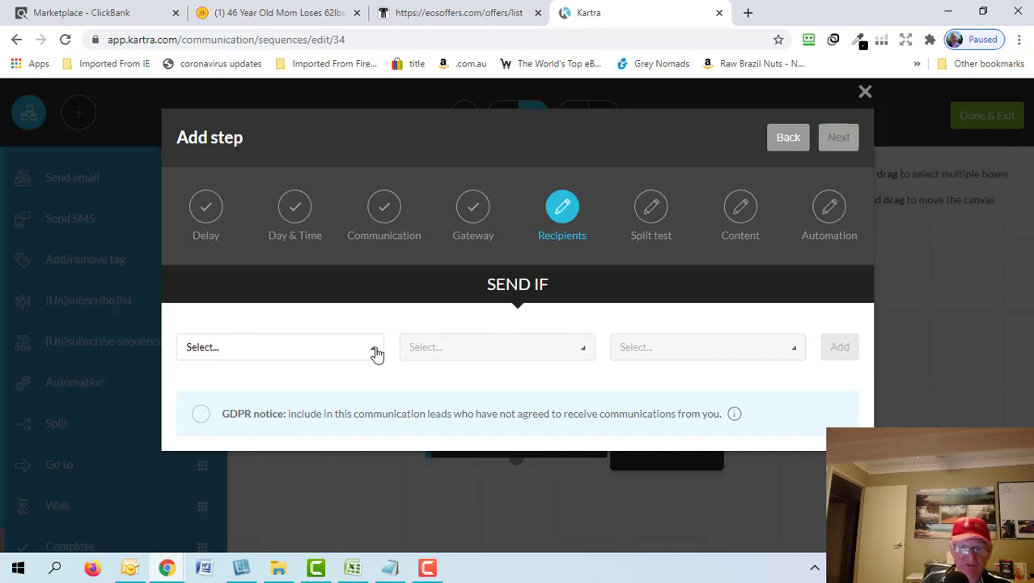
Restrict this follow-up email's recipients to leads subscribed to the "leptitox" list and proceed to the split test choice.
{"action": "left_click", "coordinate": [376, 353]}
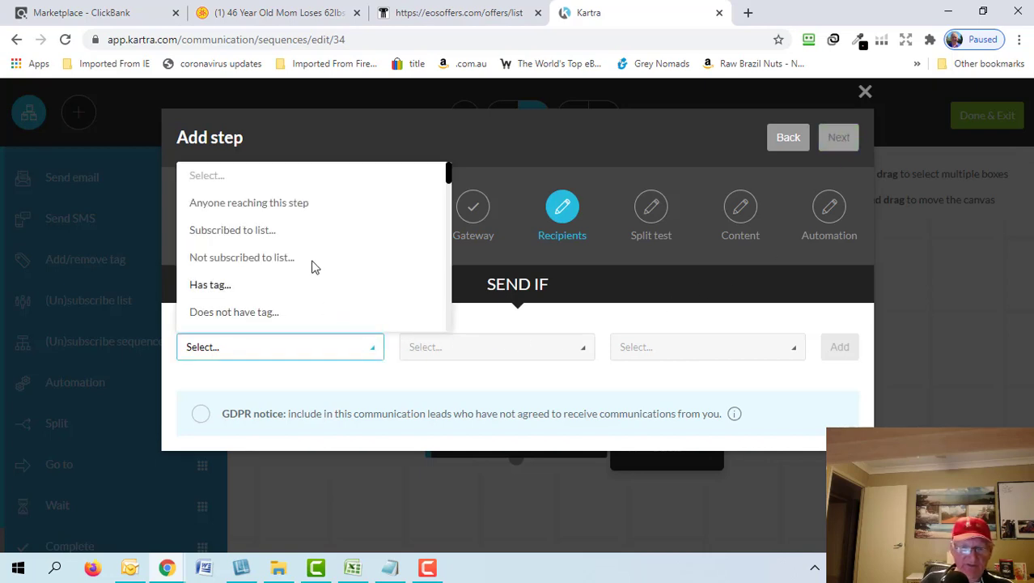
{"action": "left_click", "coordinate": [267, 231]}
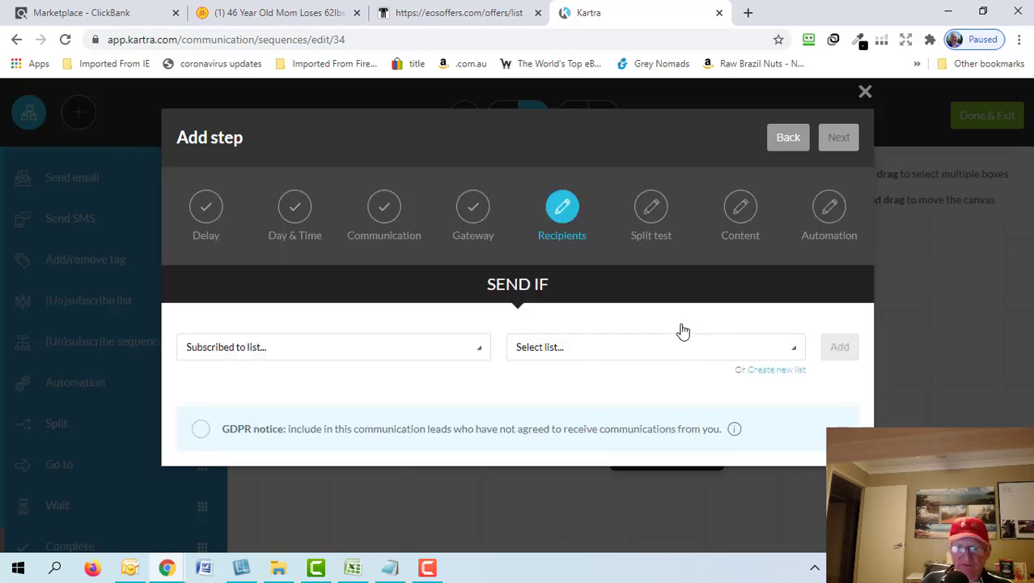
{"action": "left_click", "coordinate": [796, 350]}
{"action": "scroll", "coordinate": [693, 296], "scroll_direction": "down", "scroll_amount": 2}
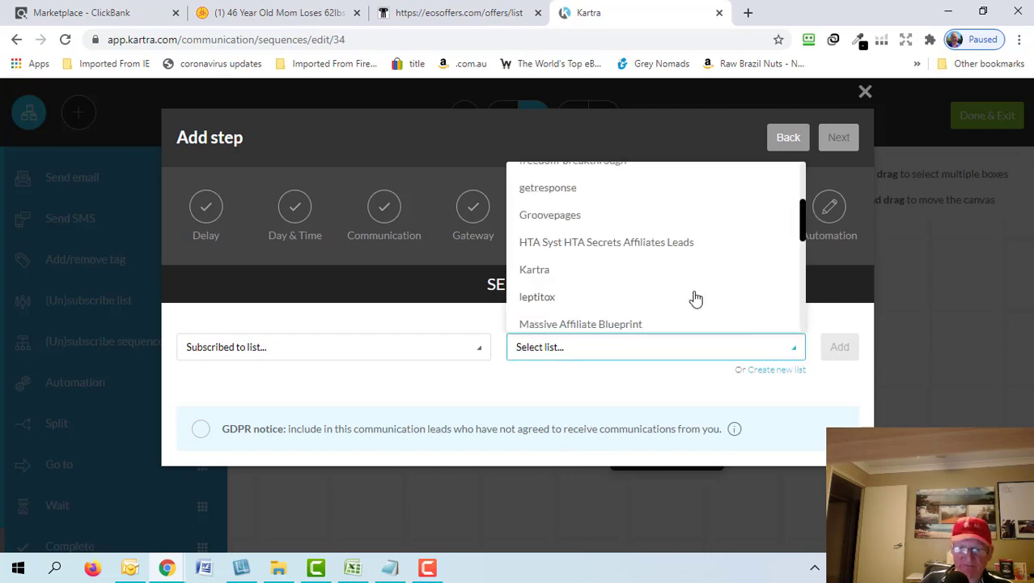
{"action": "left_click", "coordinate": [534, 299]}
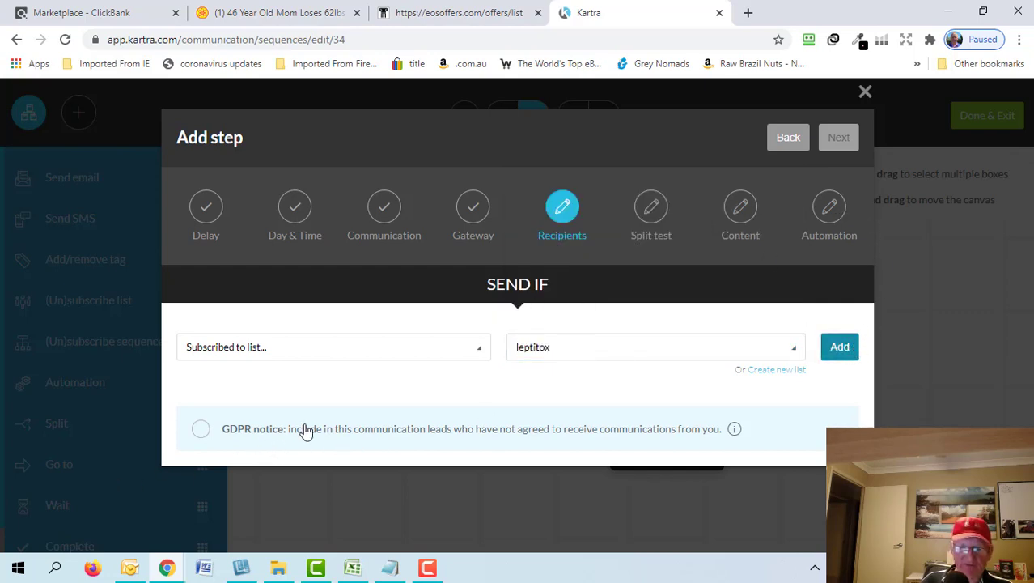
{"action": "left_click", "coordinate": [849, 353]}
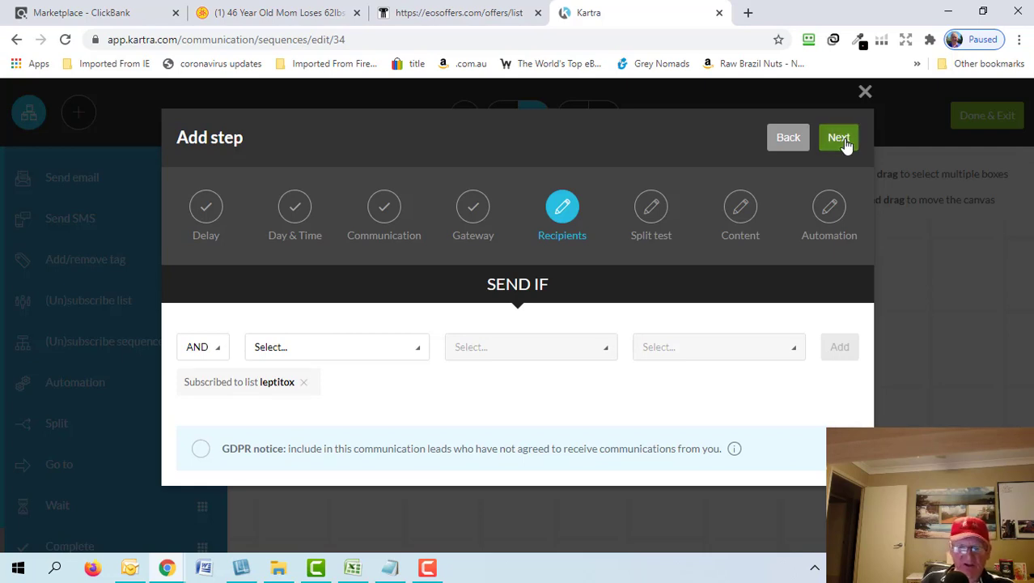
{"action": "left_click", "coordinate": [840, 139]}
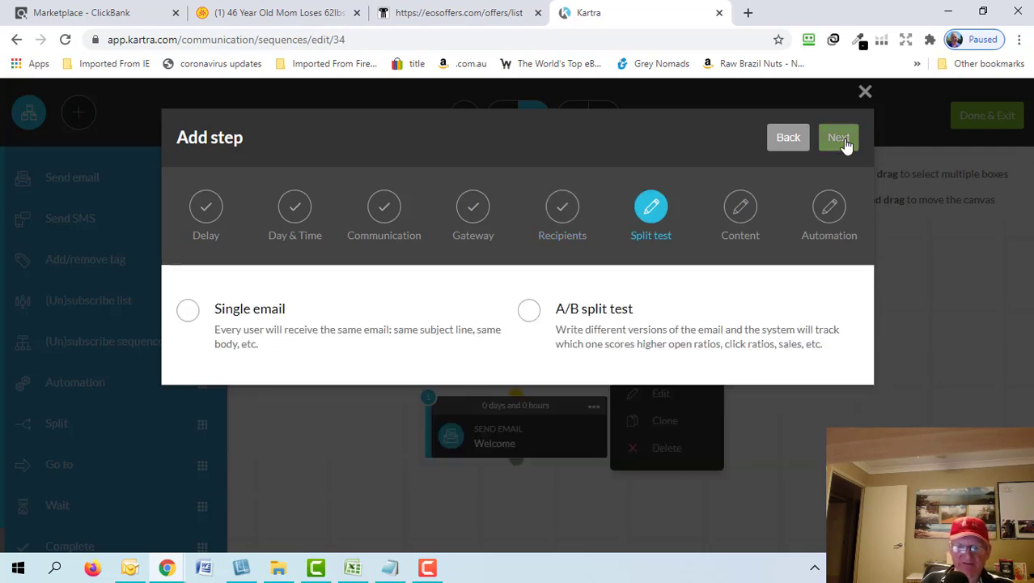
Choose a single email without a split test and set its subject to "Just Feeling".
{"action": "left_click", "coordinate": [186, 315]}
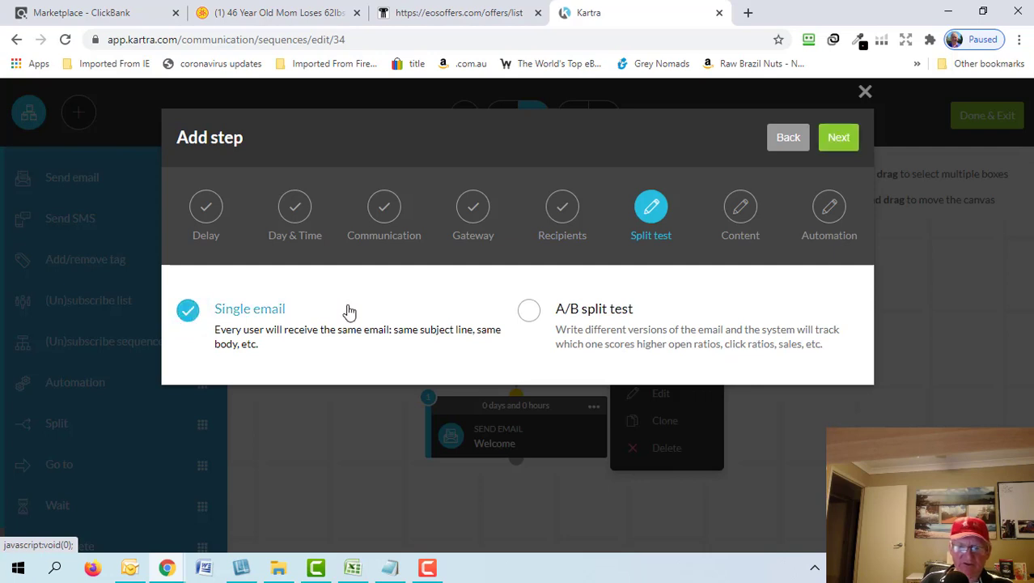
{"action": "left_click", "coordinate": [839, 138]}
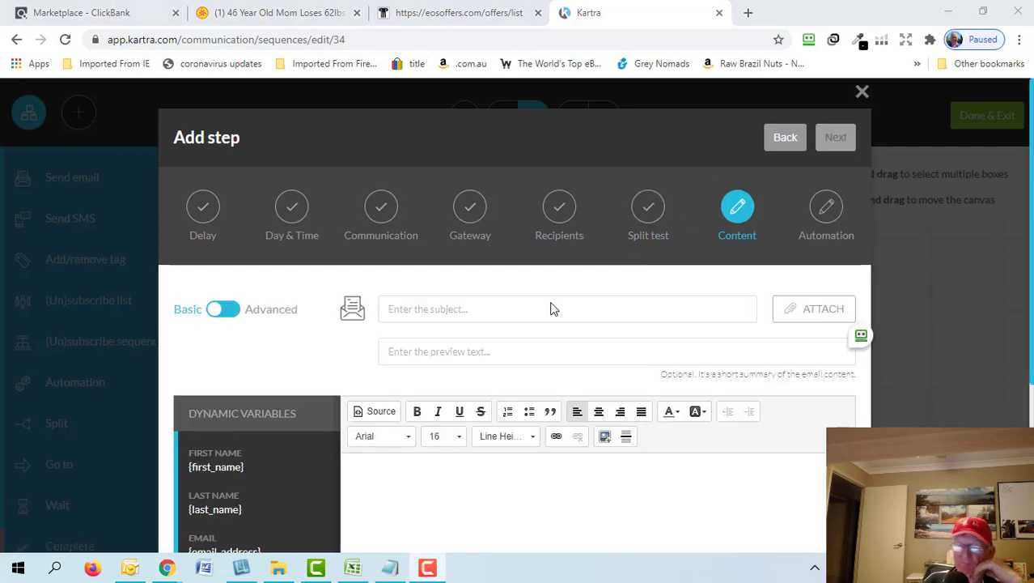
{"action": "left_click", "coordinate": [454, 310]}
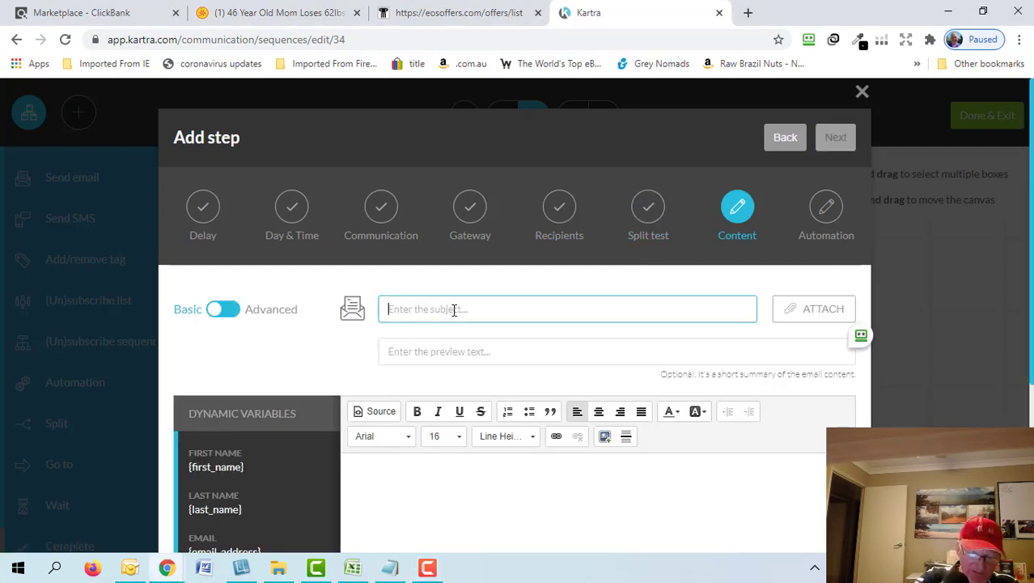
{"action": "type", "text": "HJ"}
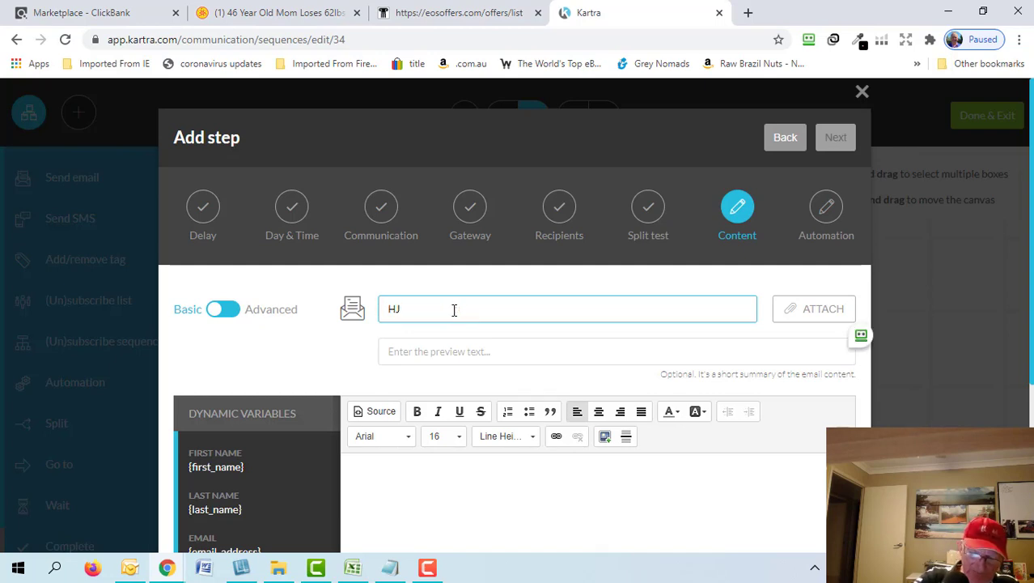
{"action": "key", "text": "BackSpace"}
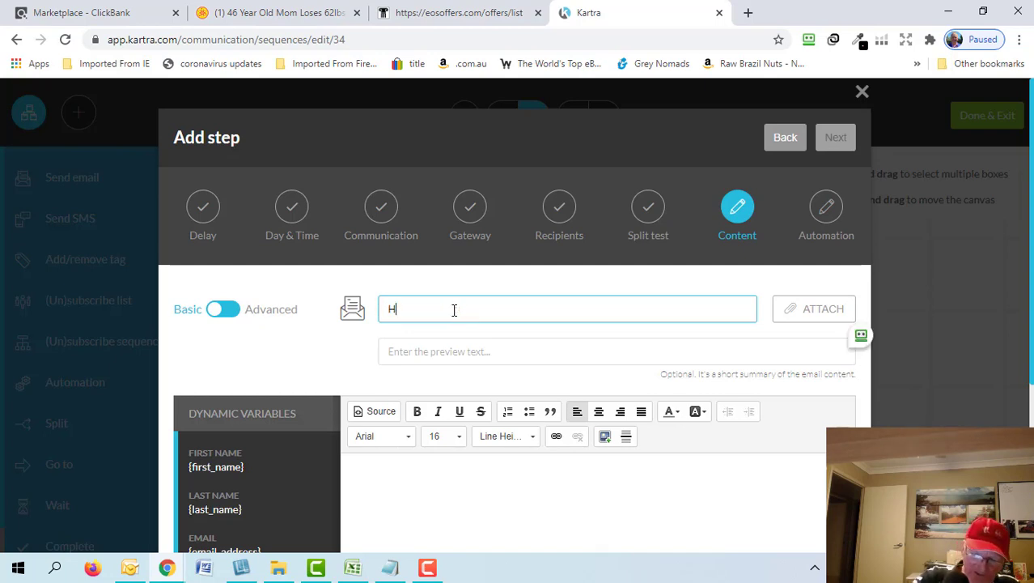
{"action": "key", "text": "BackSpace"}
{"action": "type", "text": "Just "}
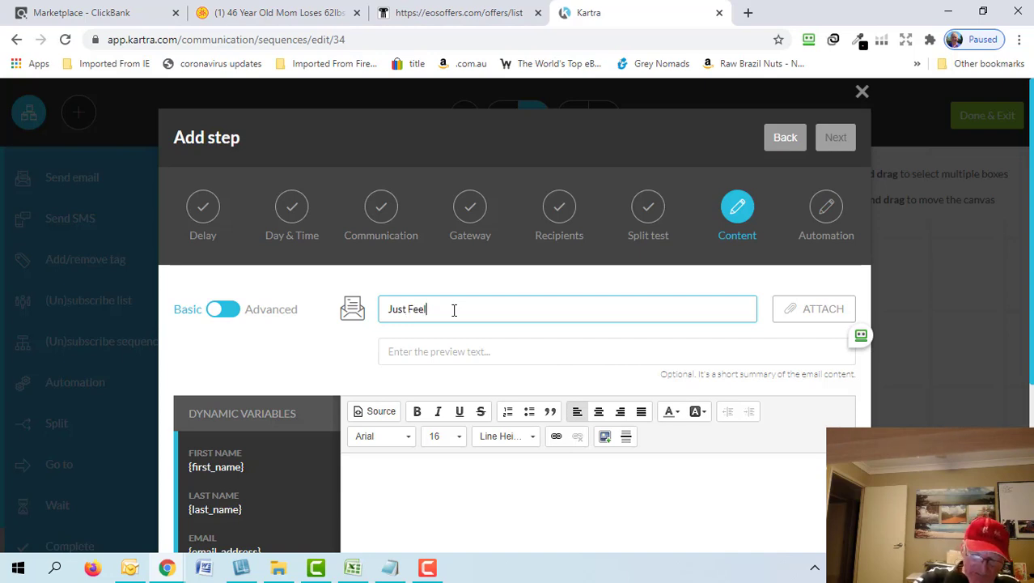
{"action": "type", "text": "Feeling"}
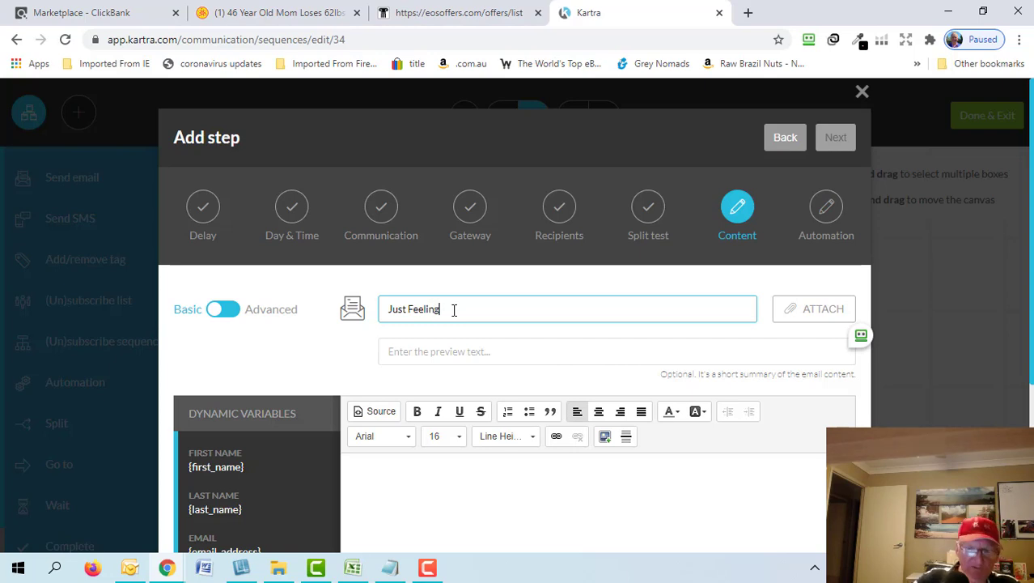
Fill the email body with the placeholder text "mnbn.m.,mkl" and, a few blank lines below, "nnnnnn".
{"action": "scroll", "coordinate": [467, 409], "scroll_direction": "down", "scroll_amount": 3}
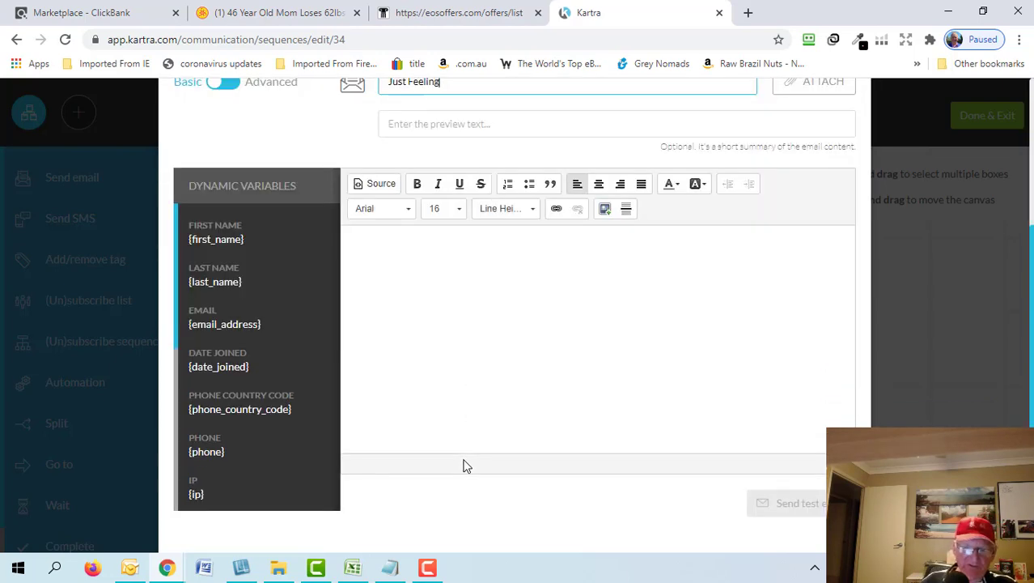
{"action": "left_click", "coordinate": [466, 465]}
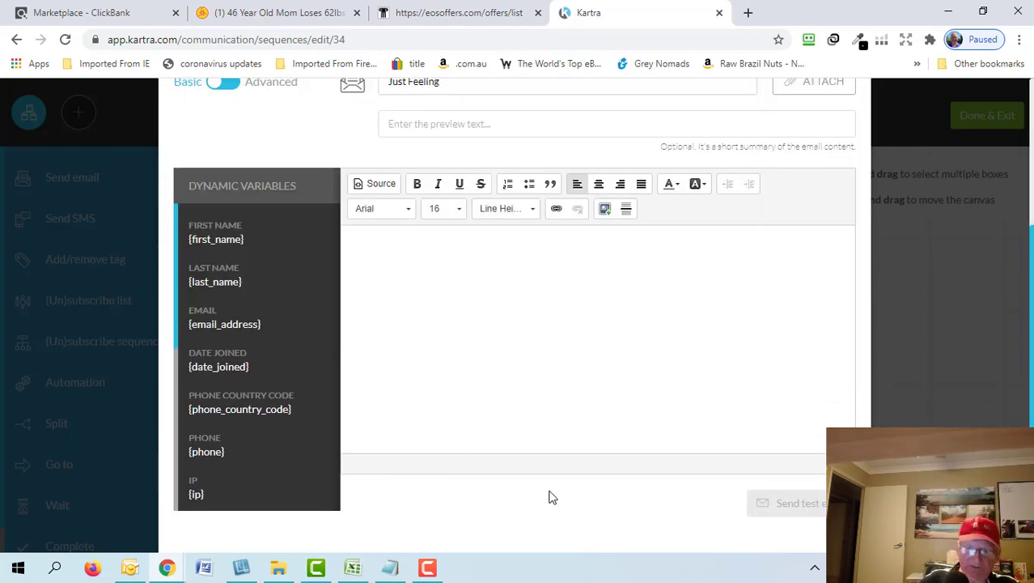
{"action": "type", "text": "mnbn"}
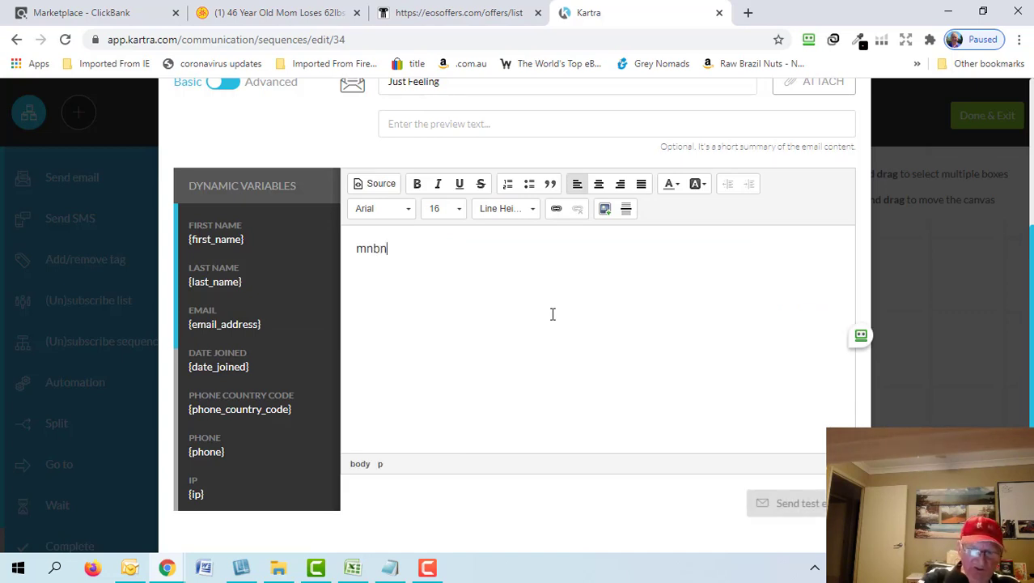
{"action": "type", "text": ".m.,mk"}
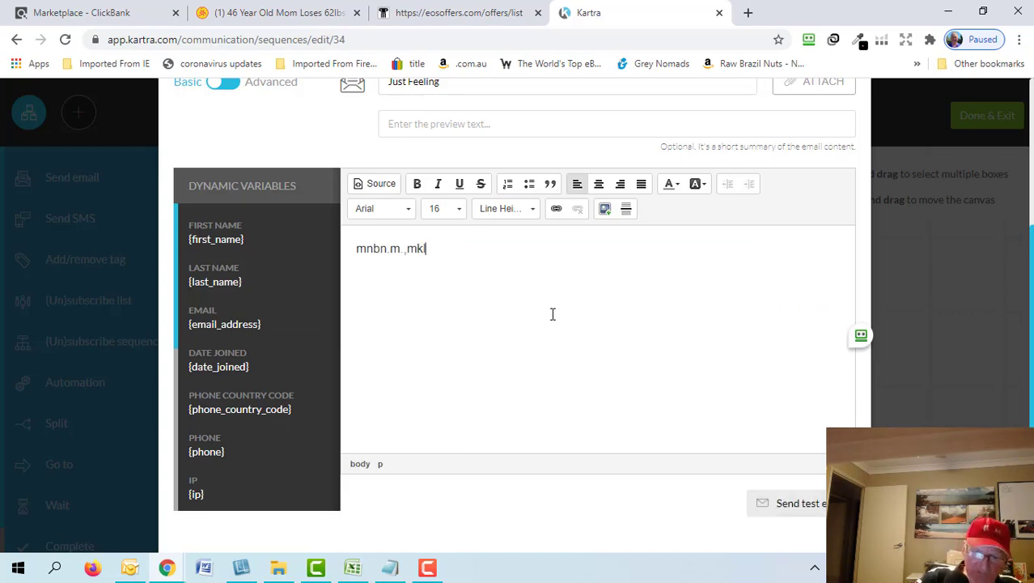
{"action": "type", "text": "l"}
{"action": "key", "text": "Return"}
{"action": "key", "text": "Return"}
{"action": "key", "text": "Return"}
{"action": "type", "text": "nnnnnn"}
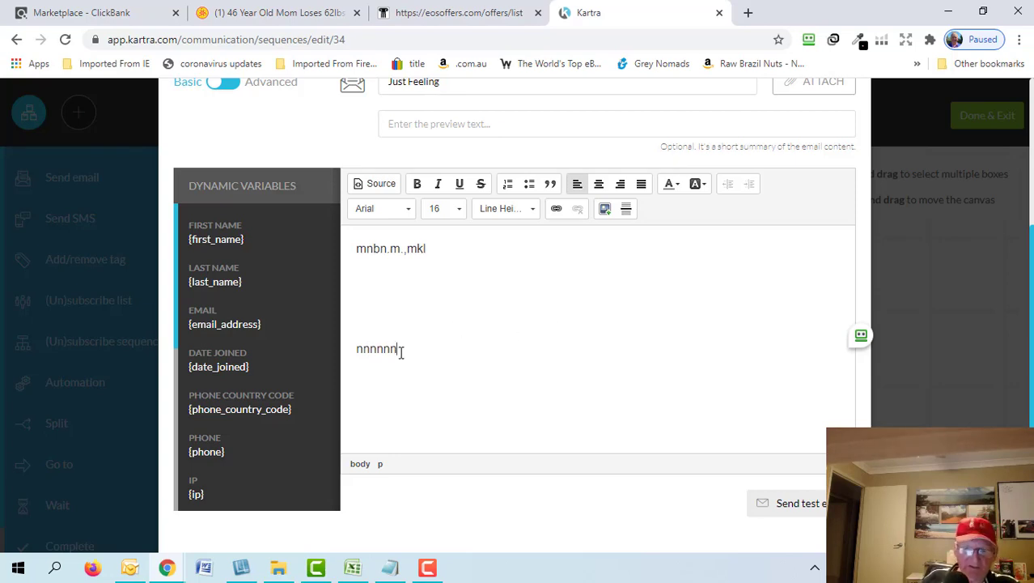
{"action": "left_click_drag", "start_coordinate": [397, 348], "coordinate": [354, 351]}
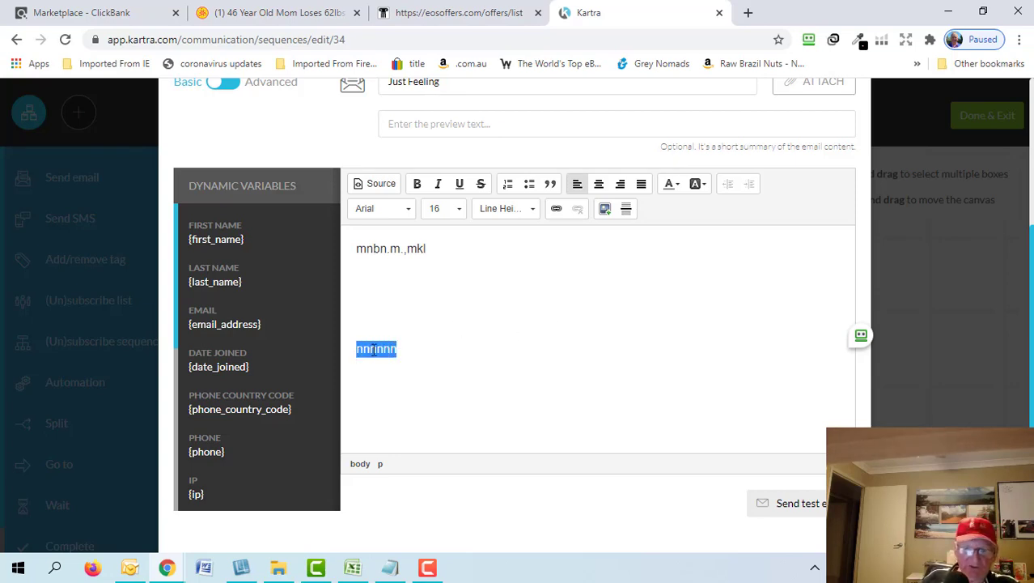
{"action": "left_click", "coordinate": [556, 210]}
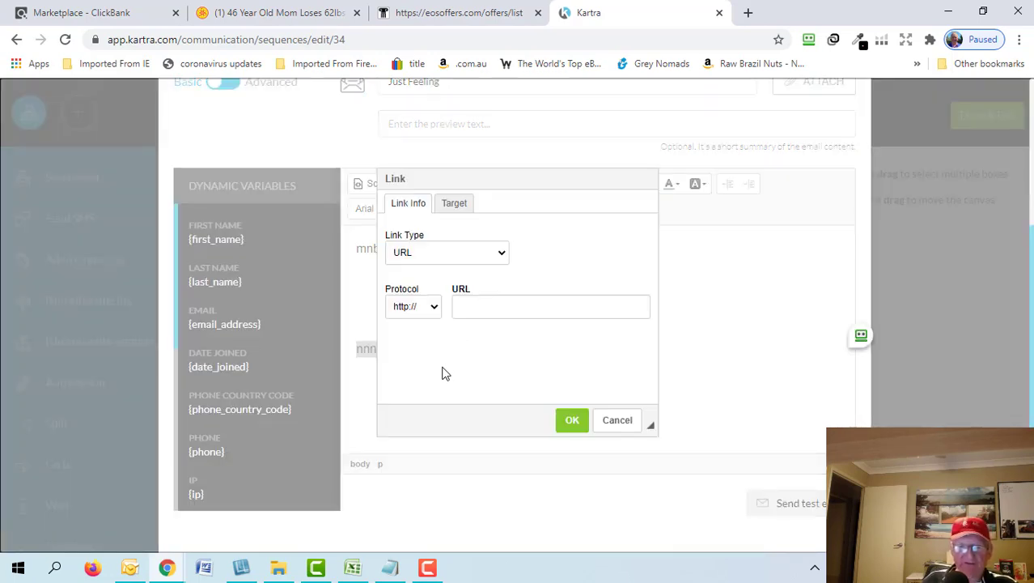
{"action": "left_click", "coordinate": [478, 310]}
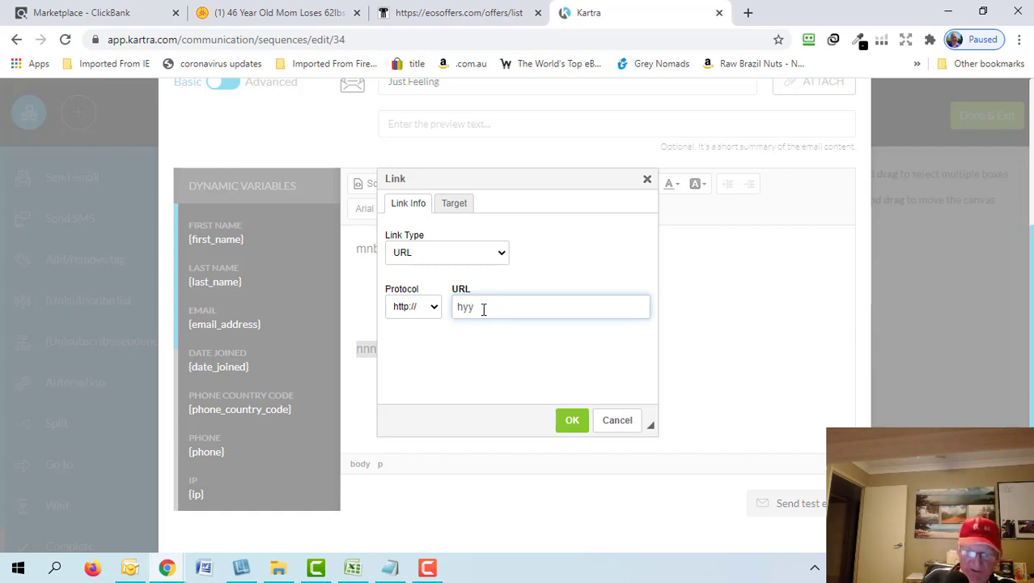
{"action": "key", "text": "BackSpace"}
{"action": "key", "text": "BackSpace"}
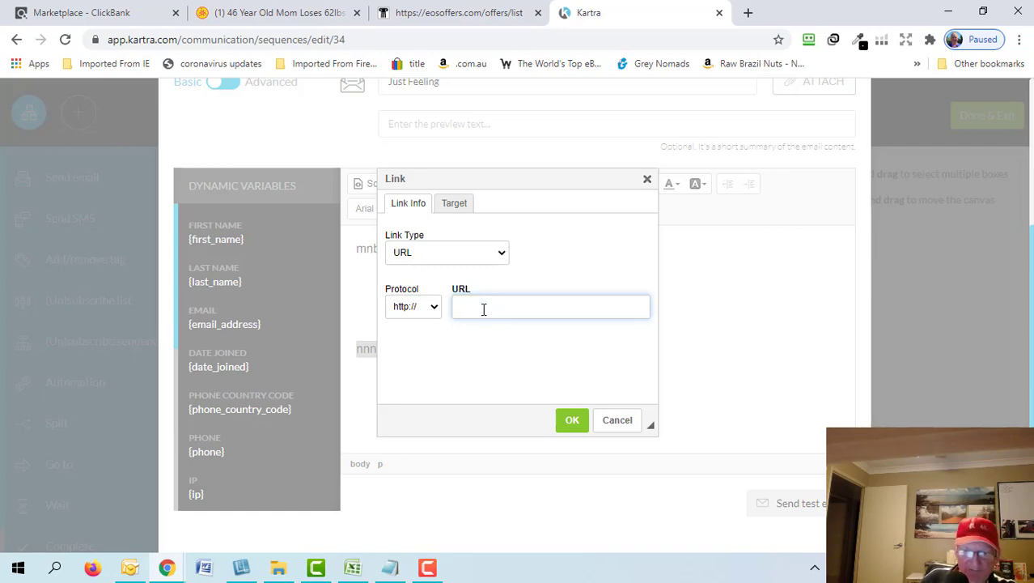
{"action": "left_click", "coordinate": [456, 205]}
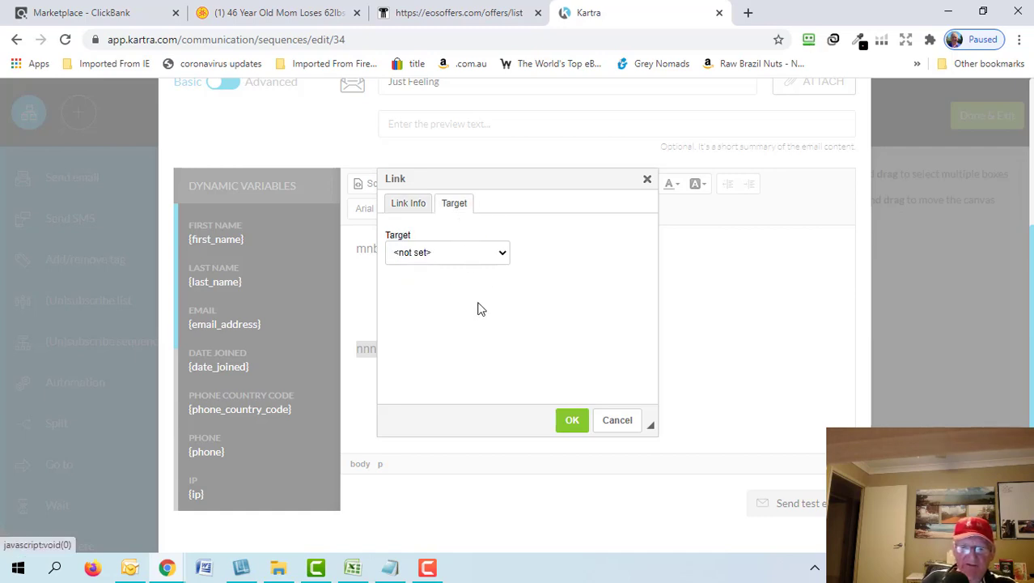
{"action": "left_click", "coordinate": [500, 256]}
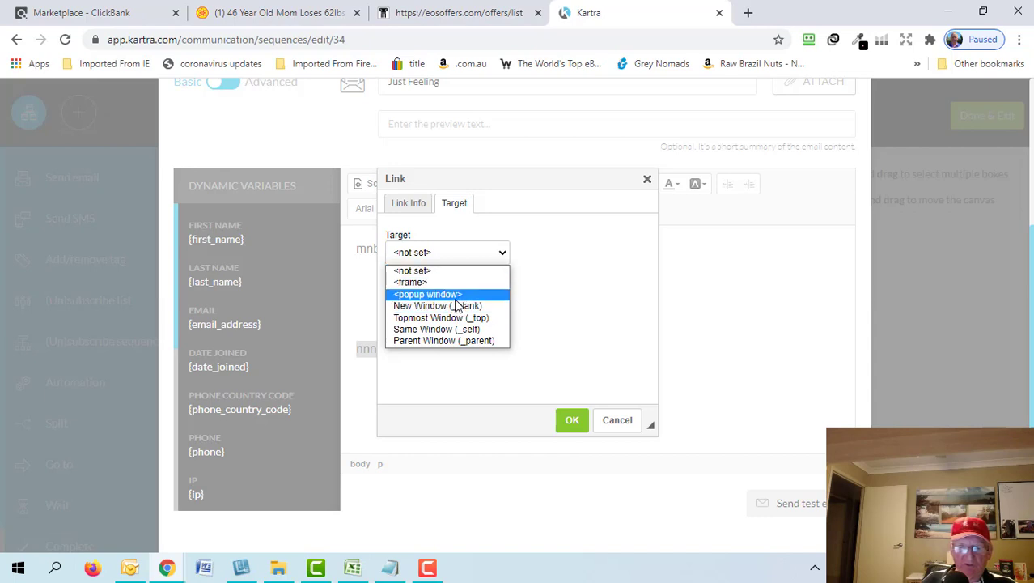
{"action": "left_click", "coordinate": [571, 421]}
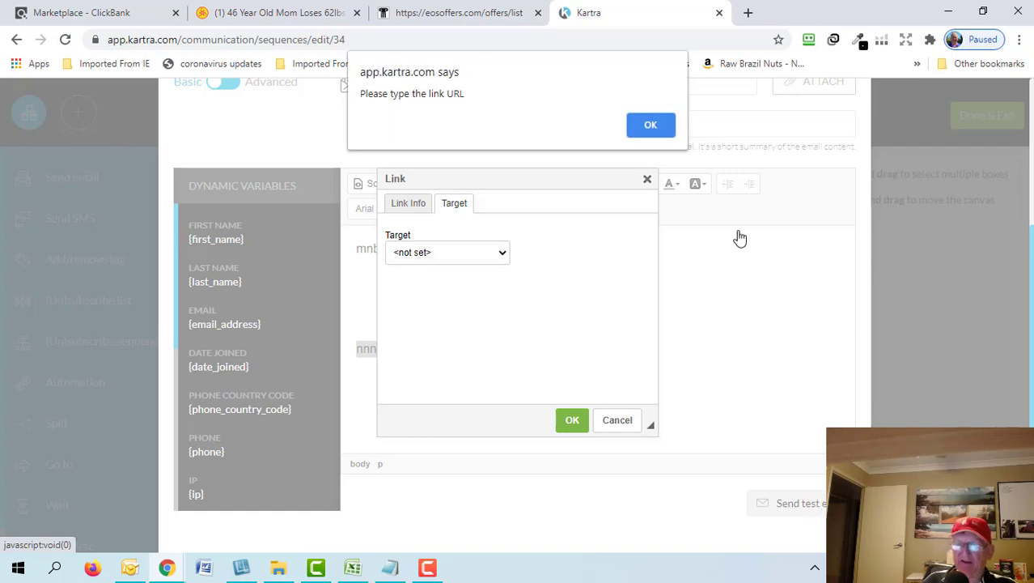
{"action": "left_click", "coordinate": [667, 128]}
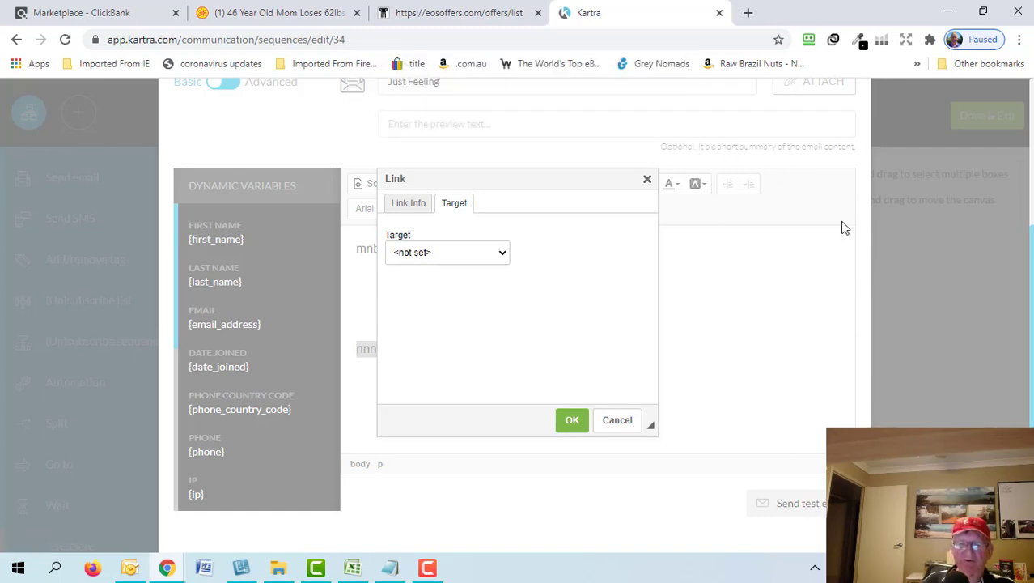
{"action": "left_click", "coordinate": [623, 422]}
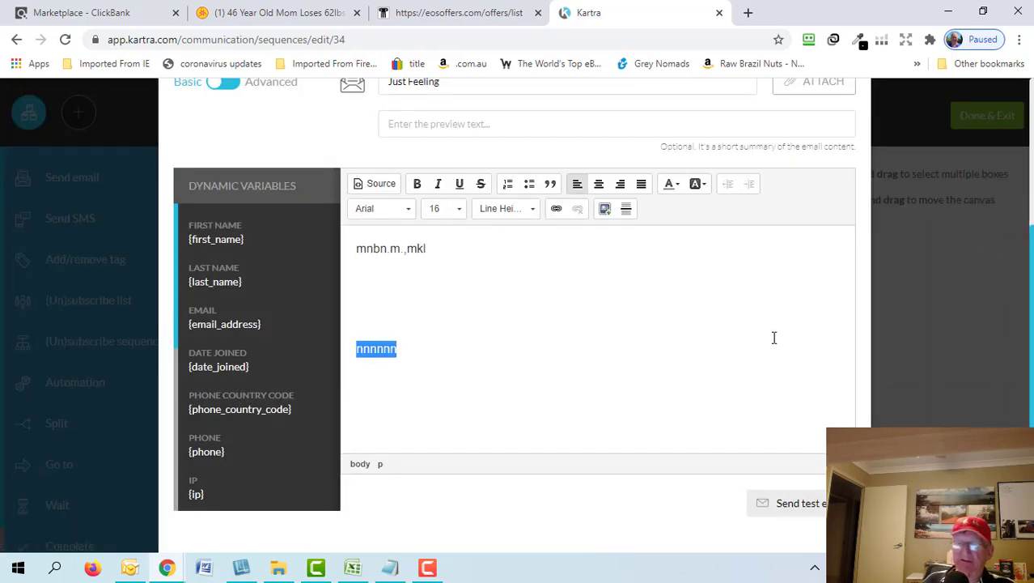
Finish the "Just Feeling" email's content and create the sequence step without adding any automation.
{"action": "scroll", "coordinate": [776, 353], "scroll_direction": "up", "scroll_amount": 3}
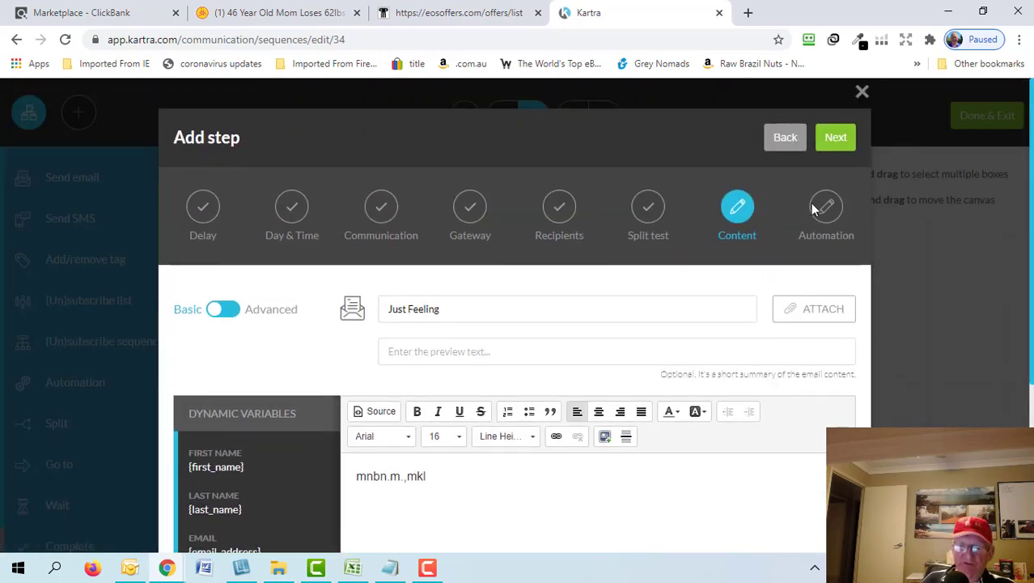
{"action": "left_click", "coordinate": [837, 138]}
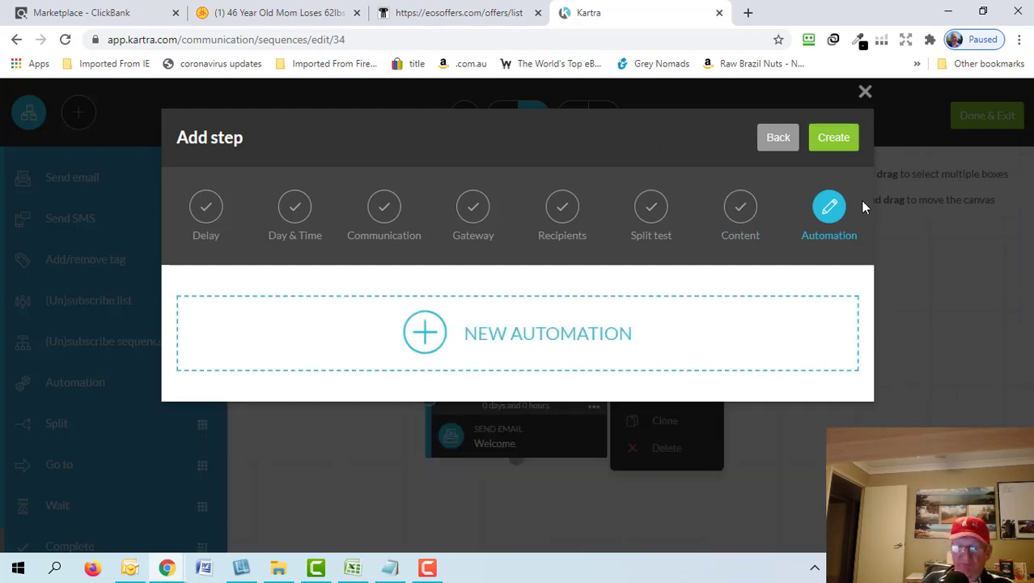
{"action": "left_click", "coordinate": [834, 140]}
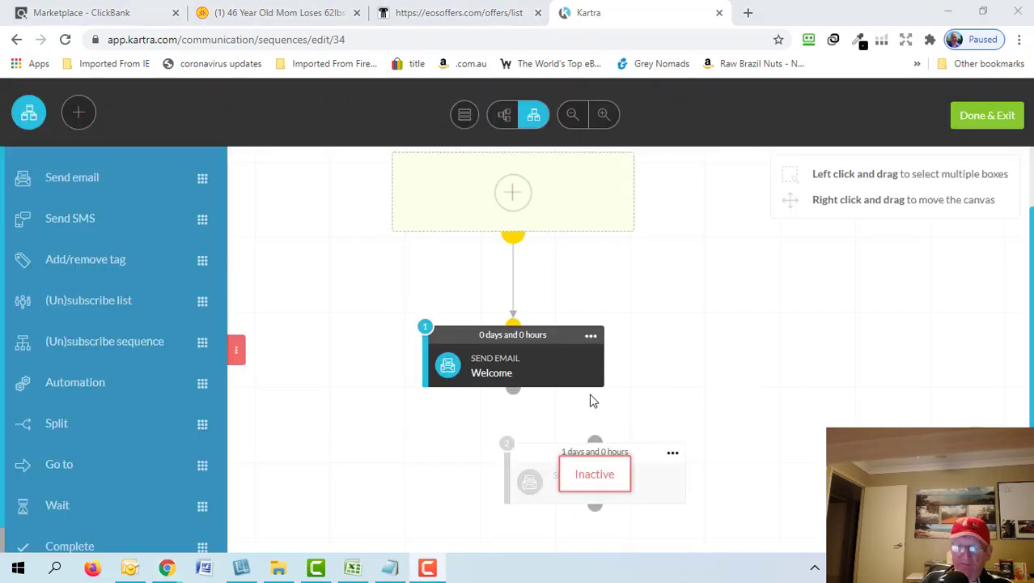
Connect the Welcome email to the inactive one-day follow-up email and activate that follow-up step.
{"action": "left_click_drag", "start_coordinate": [512, 392], "coordinate": [596, 400]}
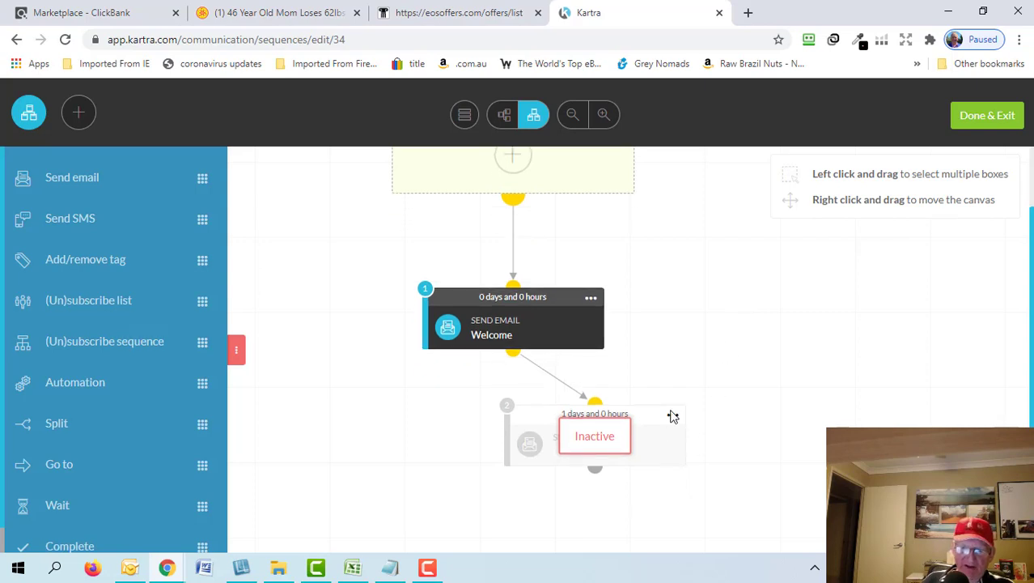
{"action": "left_click", "coordinate": [672, 419]}
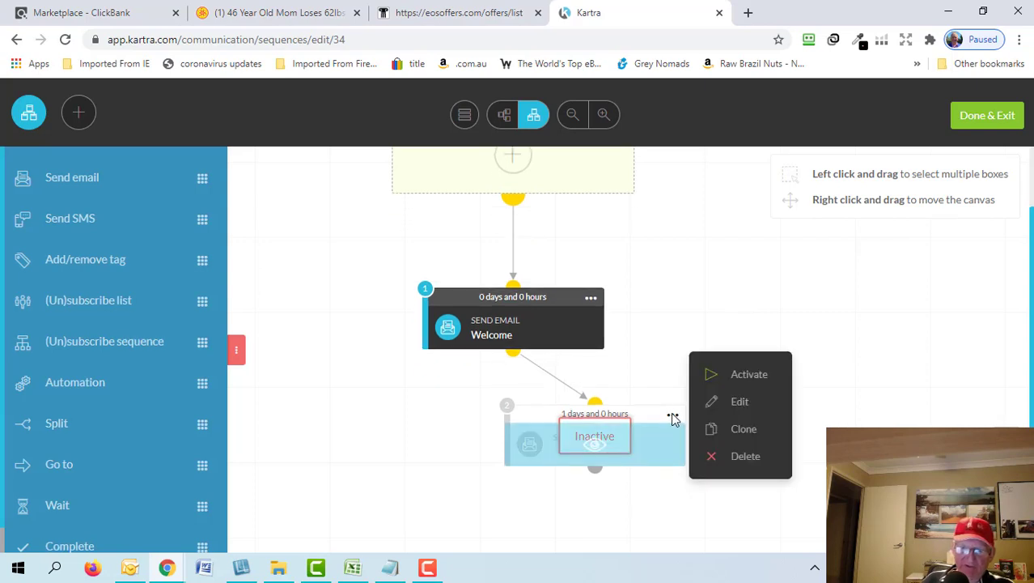
{"action": "left_click", "coordinate": [748, 373]}
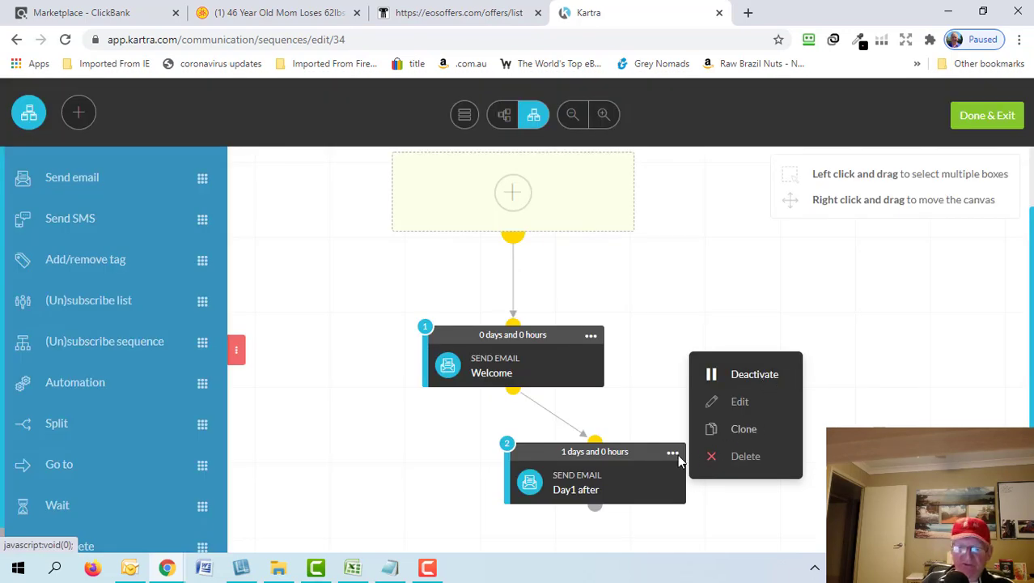
Place the "Day1 after" email directly below the Welcome email on the canvas, and finish and exit the sequence editor.
{"action": "scroll", "coordinate": [627, 449], "scroll_direction": "down", "scroll_amount": 1}
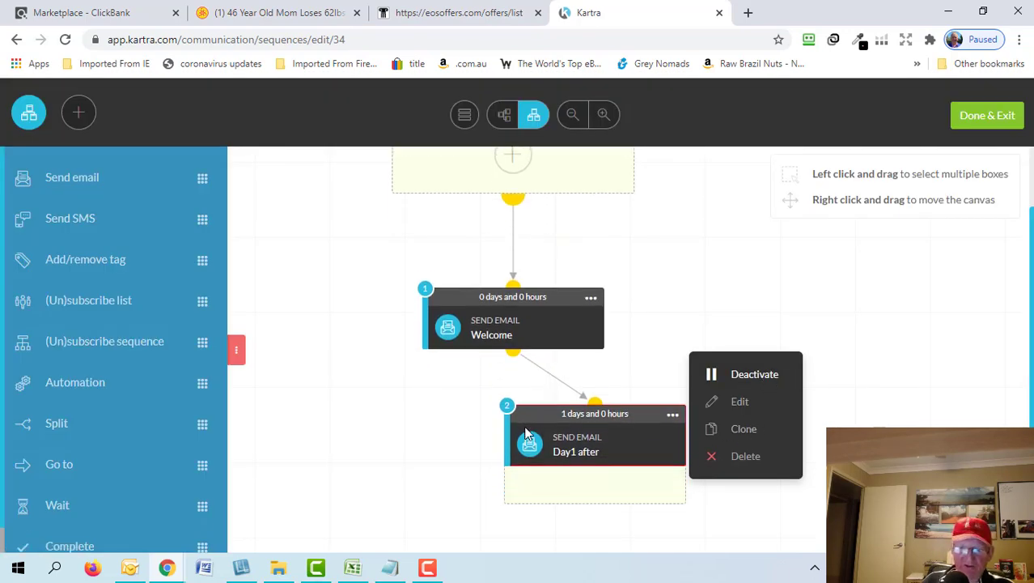
{"action": "scroll", "coordinate": [566, 458], "scroll_direction": "down", "scroll_amount": 1}
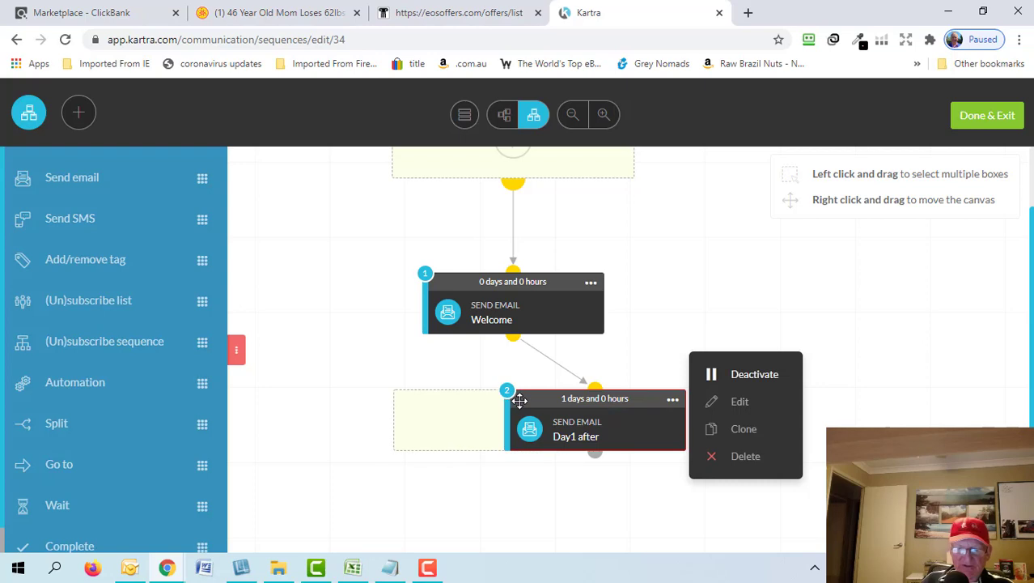
{"action": "left_click_drag", "start_coordinate": [516, 399], "coordinate": [522, 397]}
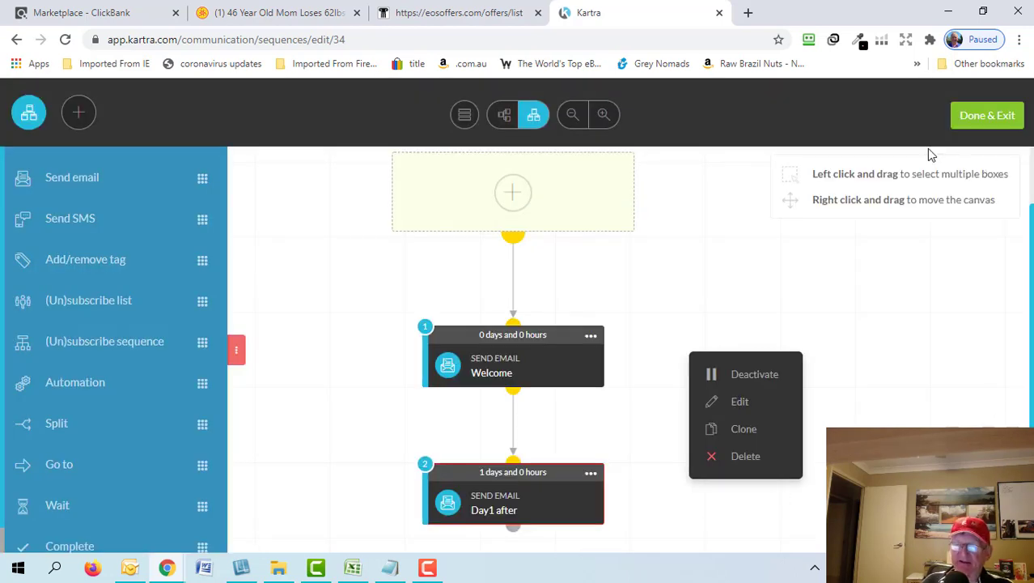
{"action": "left_click", "coordinate": [997, 115]}
{"action": "left_click", "coordinate": [997, 115]}
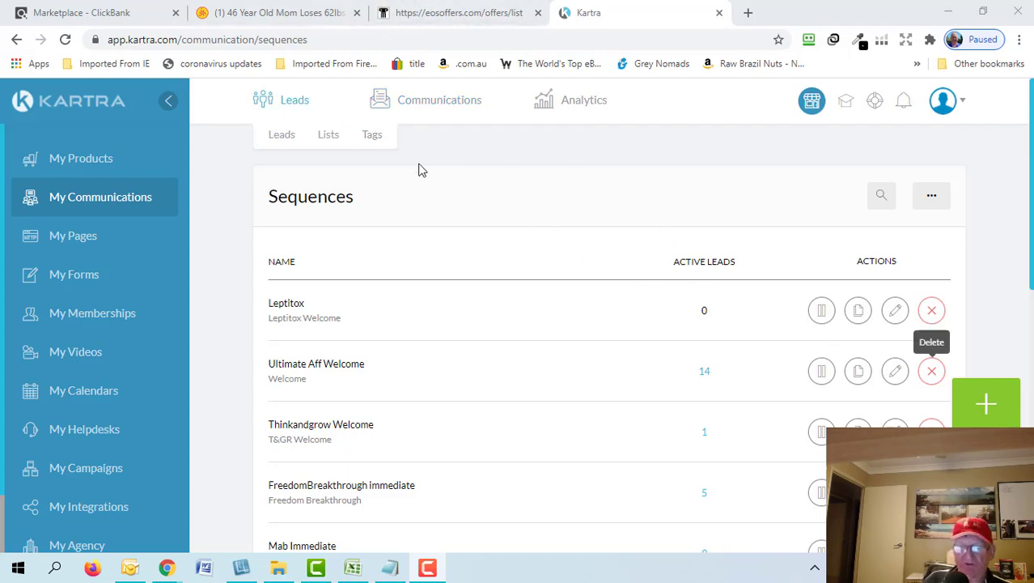
Go to the communications' Broadcasts list and start creating a new broadcast.
{"action": "mouse_move", "coordinate": [438, 109]}
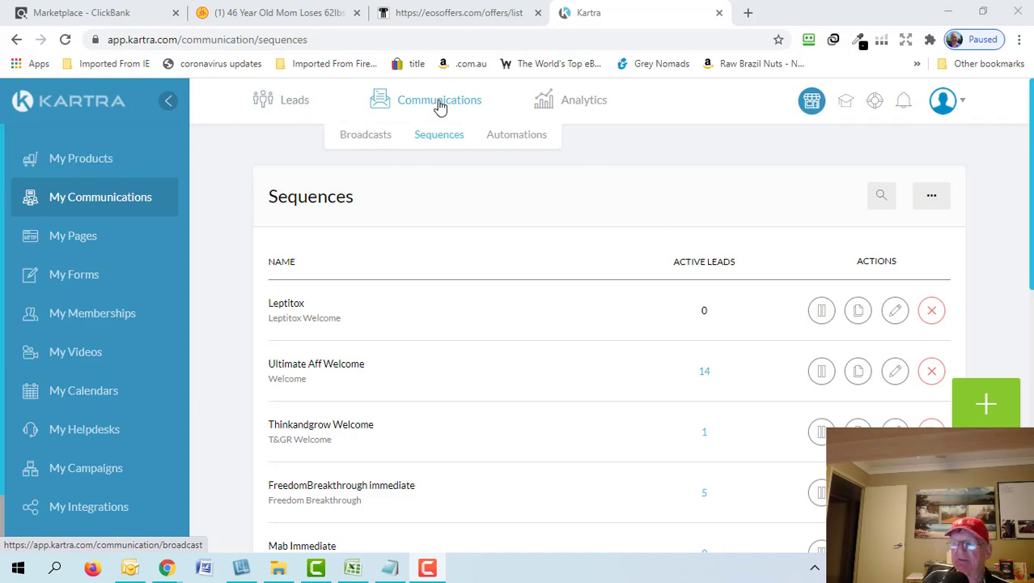
{"action": "left_click", "coordinate": [364, 137]}
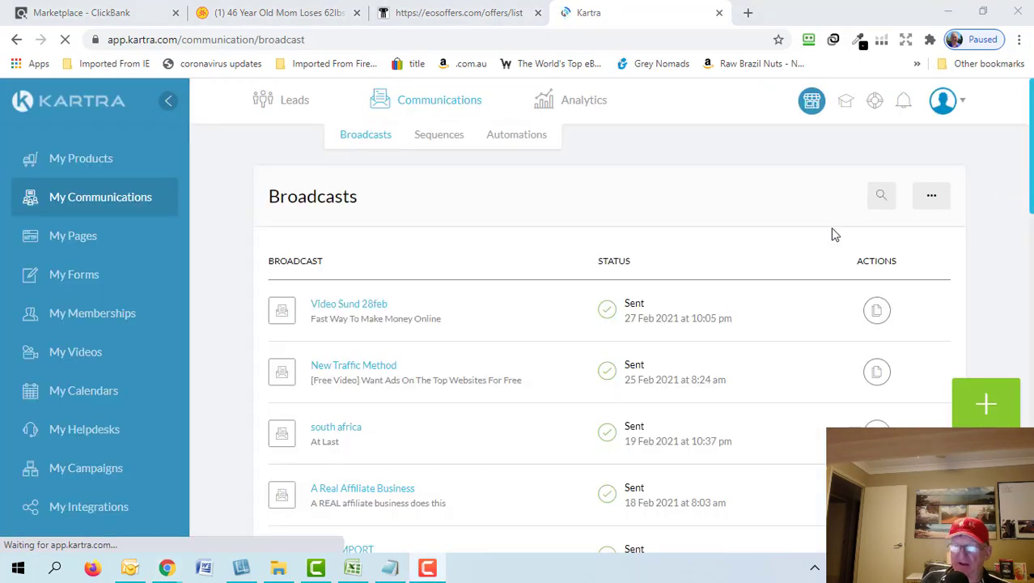
{"action": "left_click", "coordinate": [986, 418]}
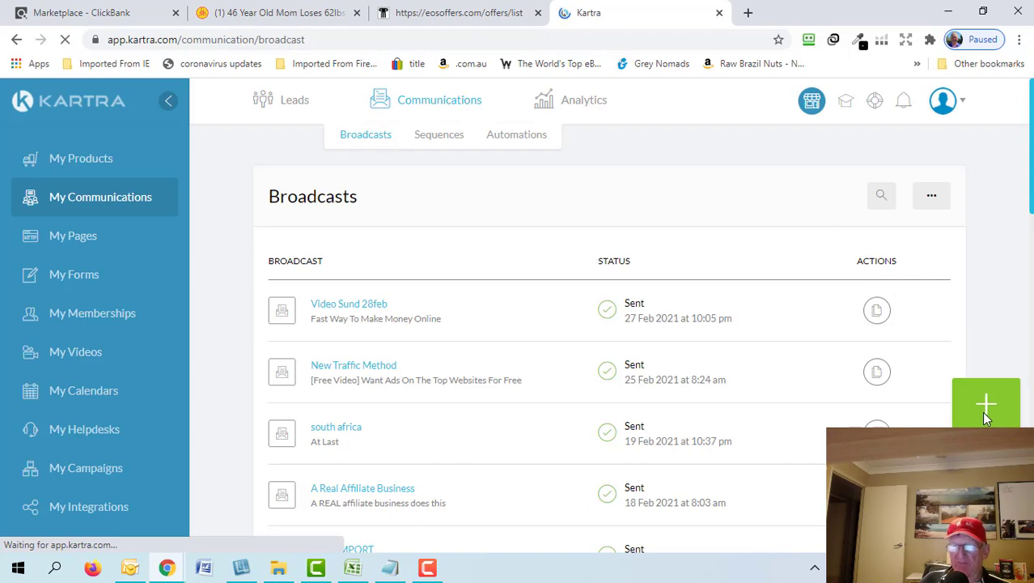